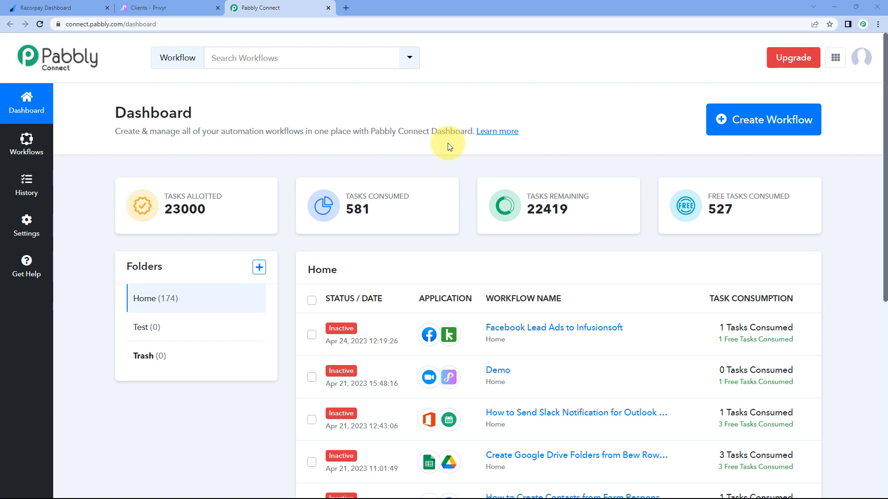
Step: Create a new workflow named 'Razorpay to Privyr' and open its editor
left_click(768, 123)
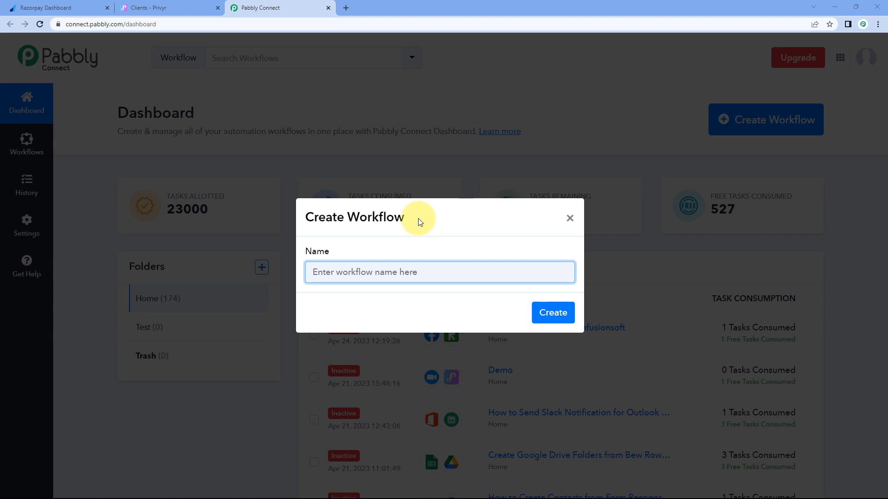
type("Razor")
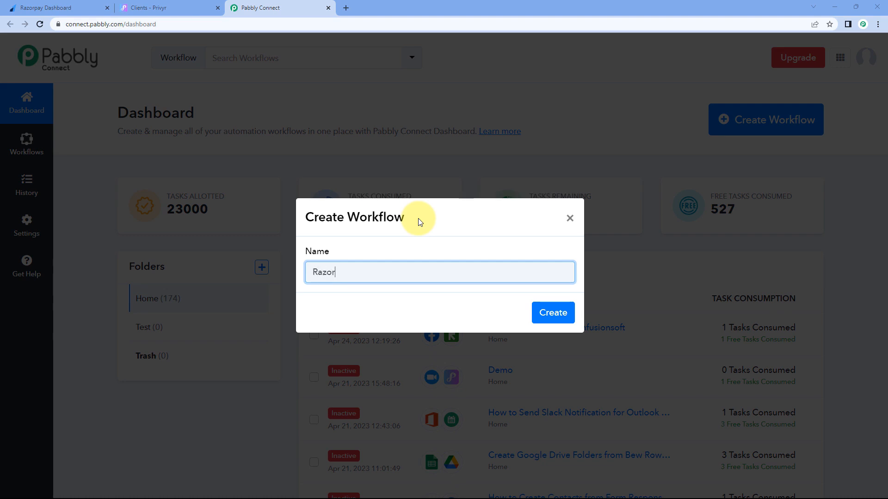
type("pay to Privyr")
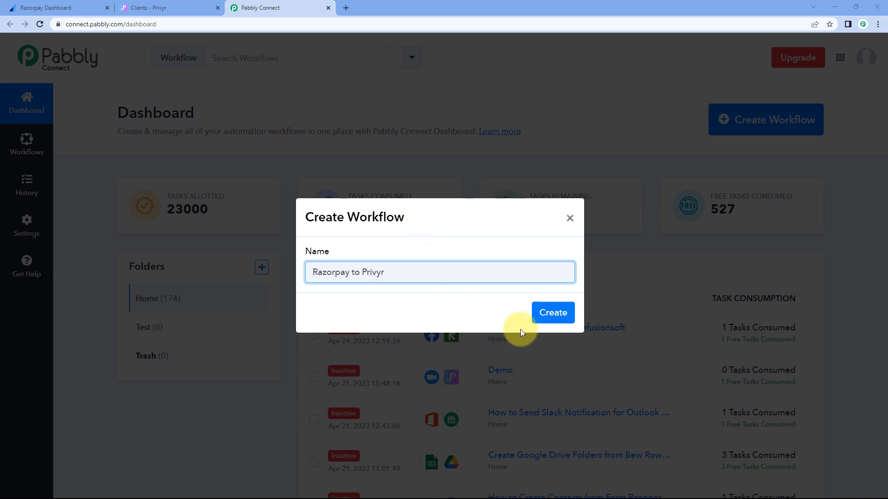
left_click(557, 317)
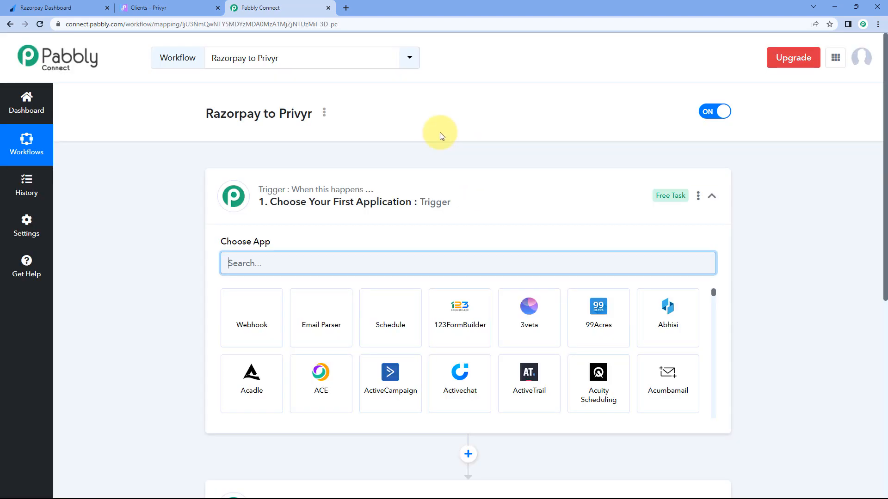
left_click(499, 181)
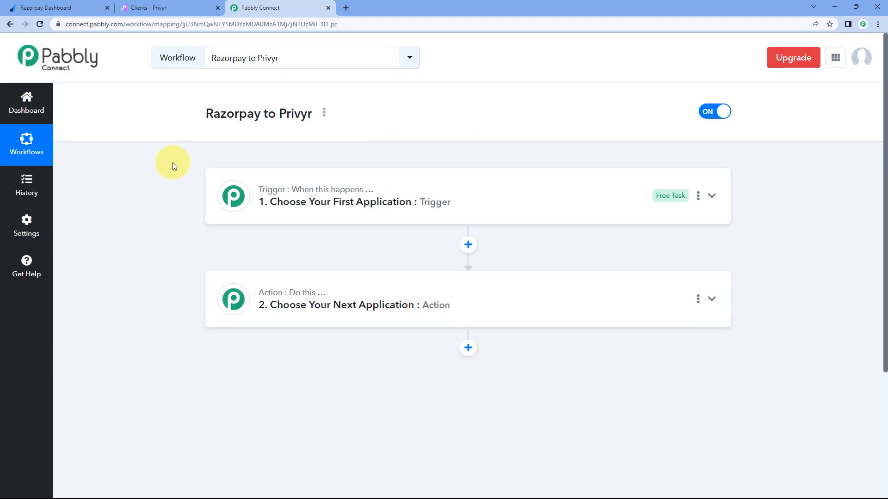
Step: Expand the trigger step to show apps such as Webhook, Email Parser and Schedule
scroll(174, 165, "down", 1)
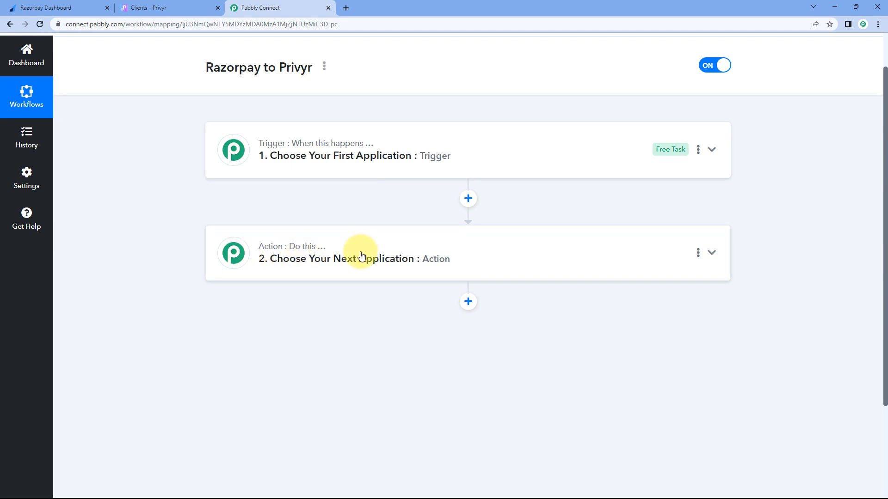
left_click(446, 131)
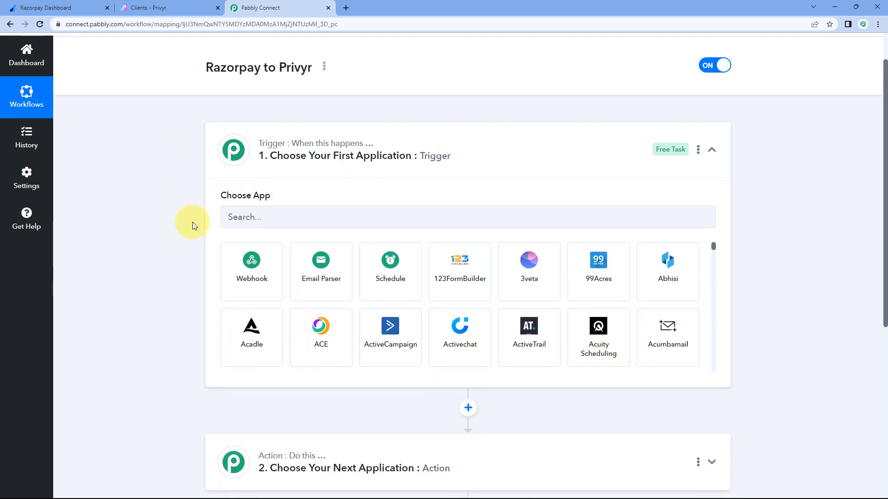
scroll(194, 224, "down", 1)
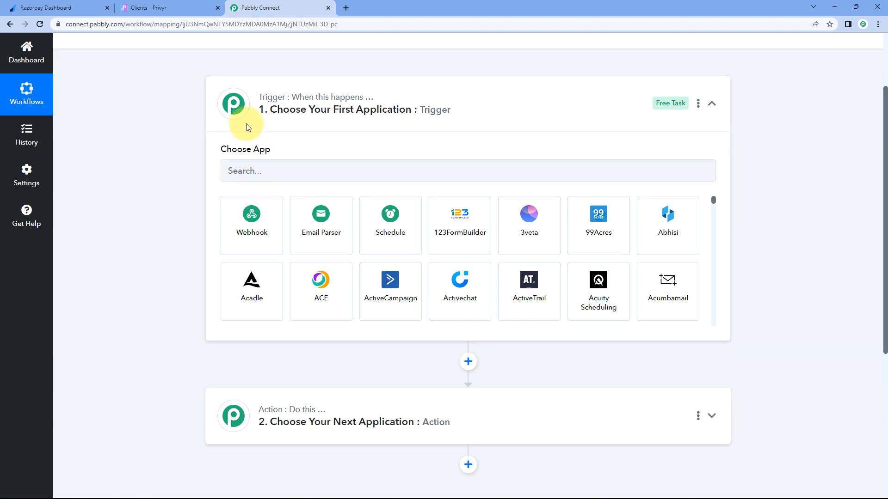
left_click(88, 7)
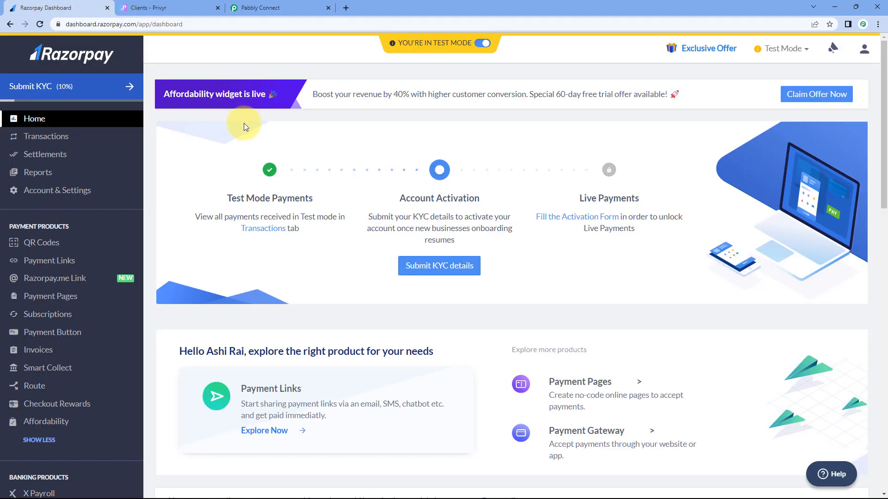
left_click(275, 8)
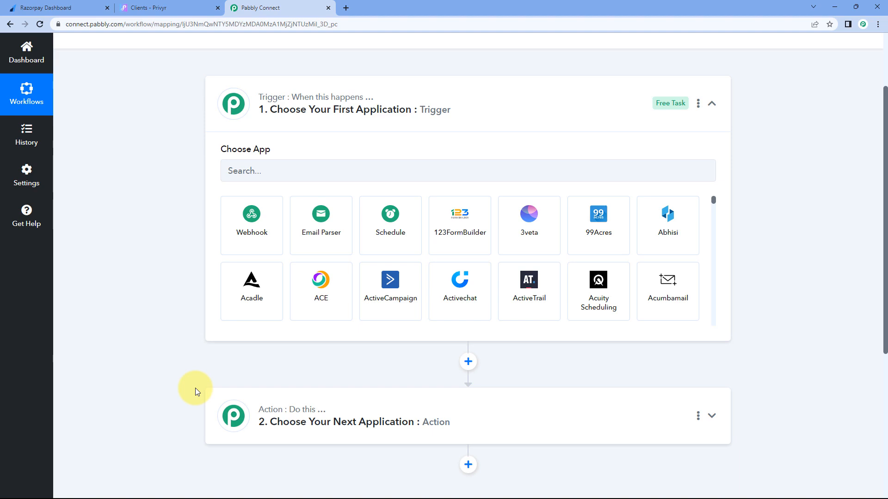
Step: Set the trigger app to Razorpay with the Payment Captured event
left_click(244, 170)
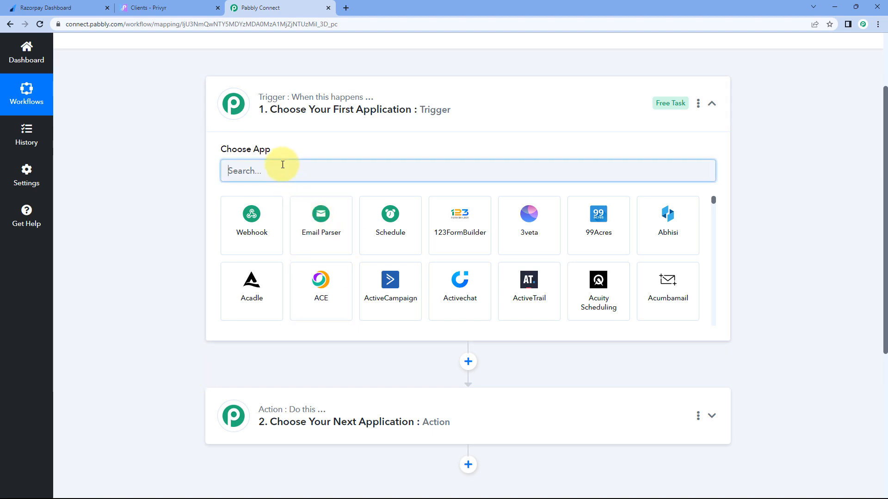
type("Raz")
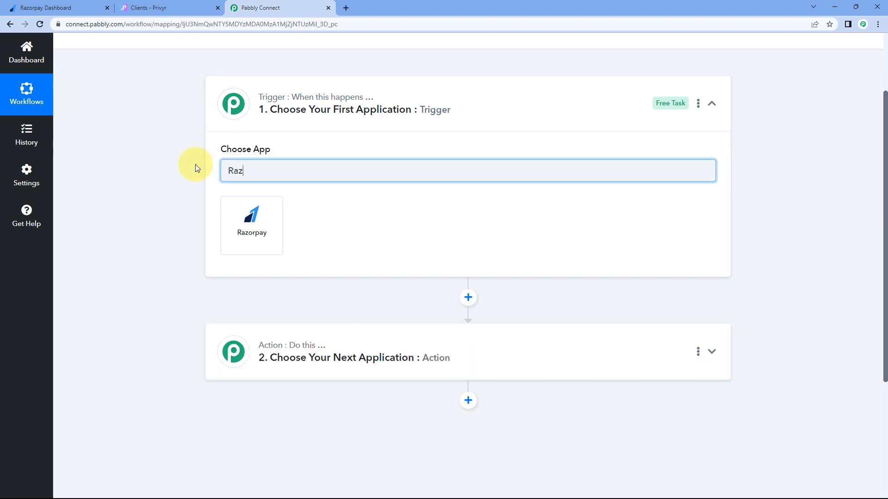
type("or")
left_click(267, 213)
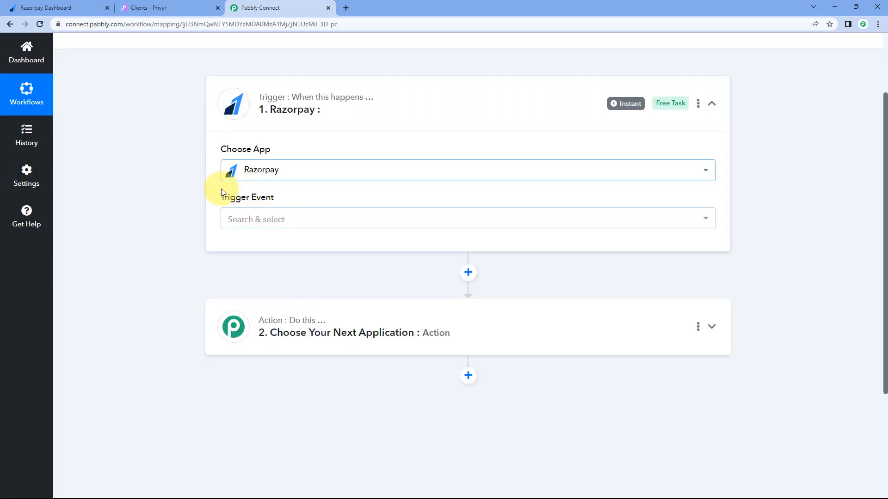
left_click(292, 218)
scroll(181, 220, "down", 1)
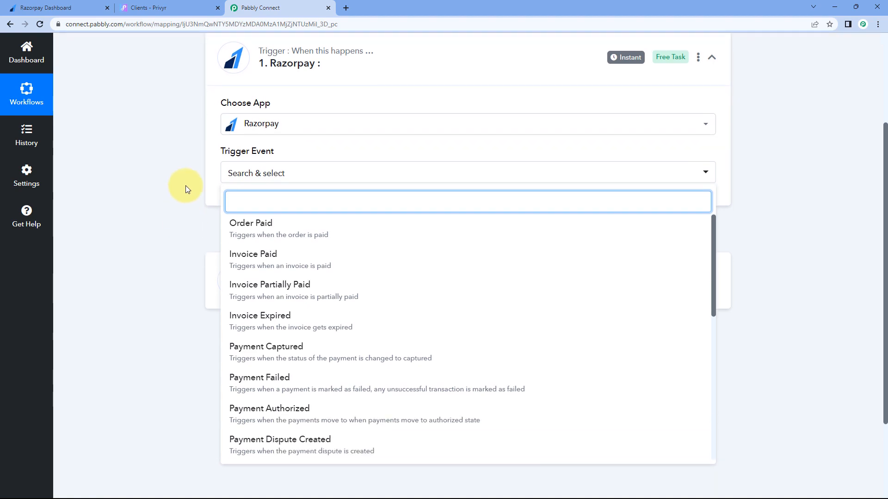
scroll(198, 192, "down", 1)
left_click(370, 303)
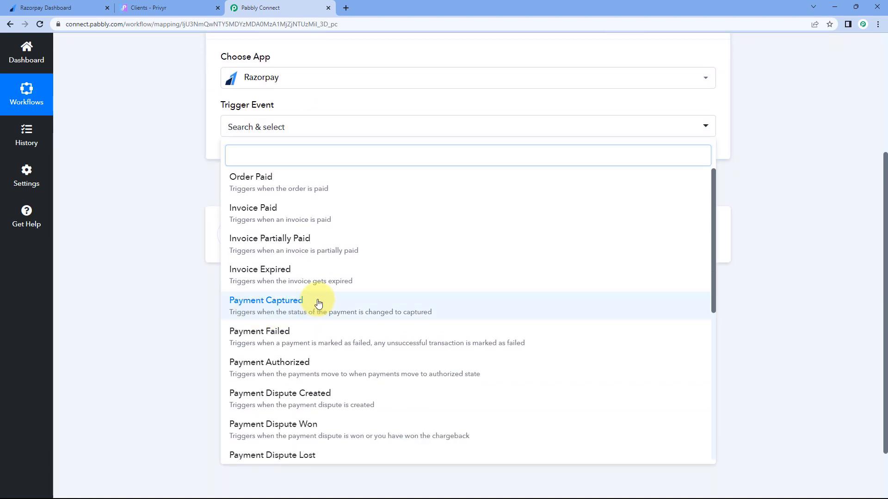
scroll(317, 172, "up", 1)
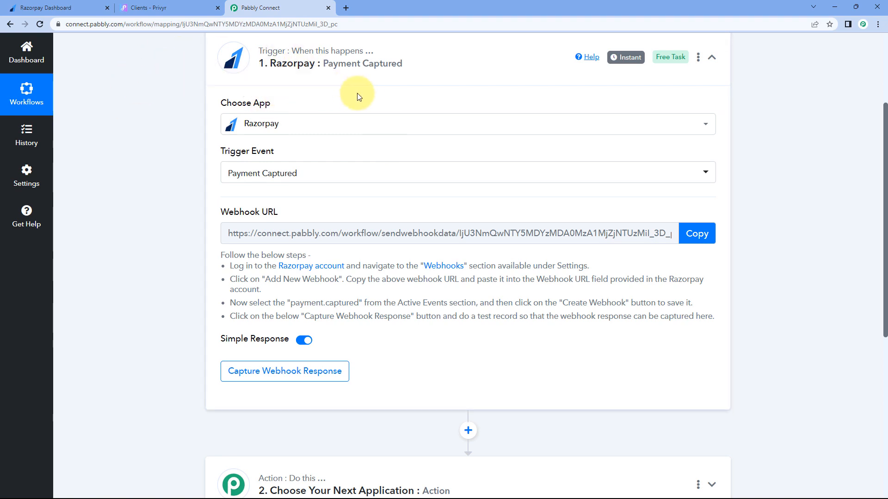
Step: Copy the trigger's generated webhook URL in Pabbly Connect
left_click(700, 236)
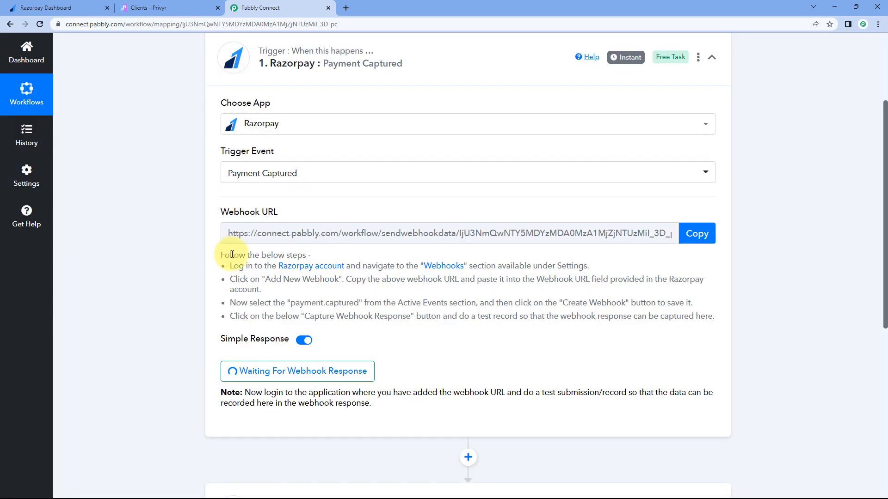
left_click_drag(220, 254, 686, 325)
left_click(685, 325)
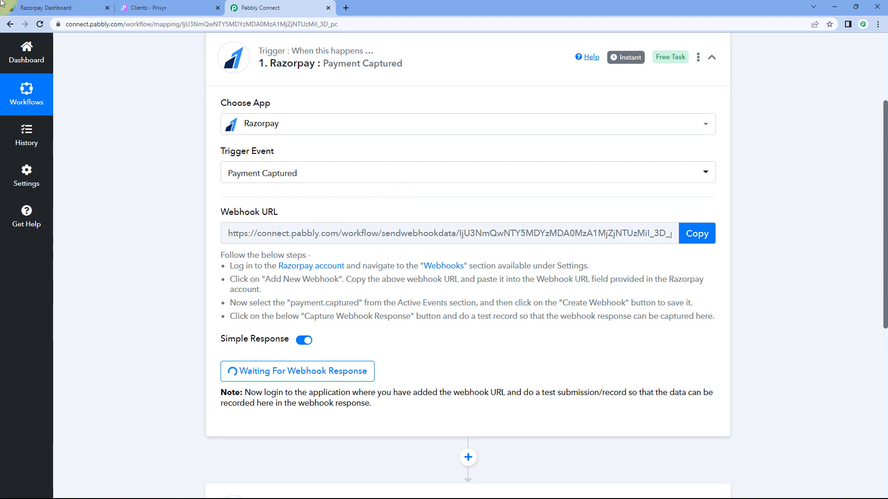
Step: In the Razorpay dashboard, go to Developers > Webhooks and start adding a new webhook
left_click(53, 9)
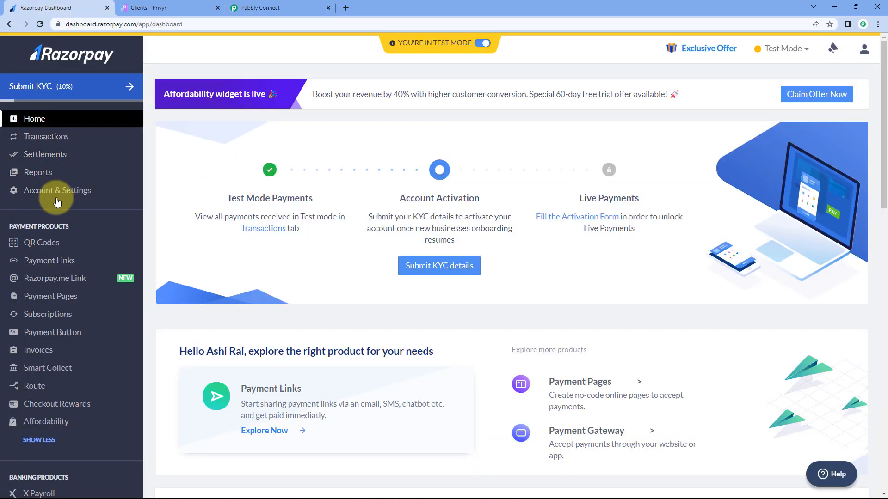
scroll(90, 214, "down", 3)
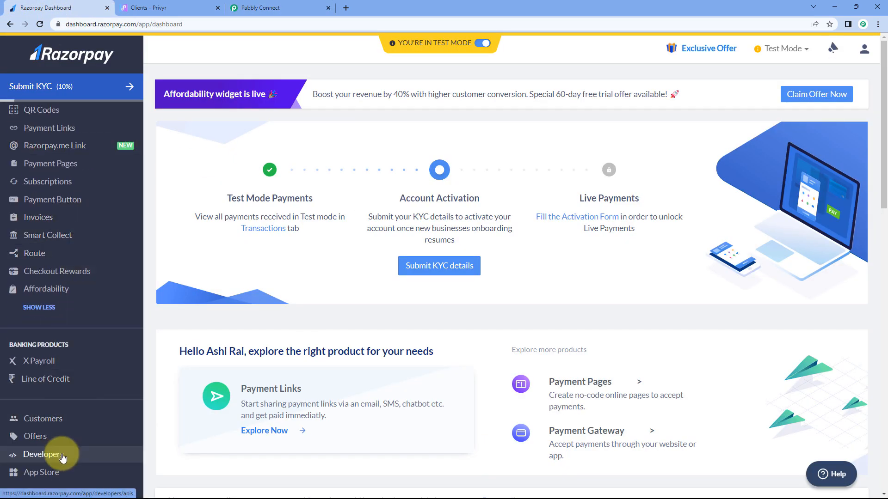
left_click(77, 458)
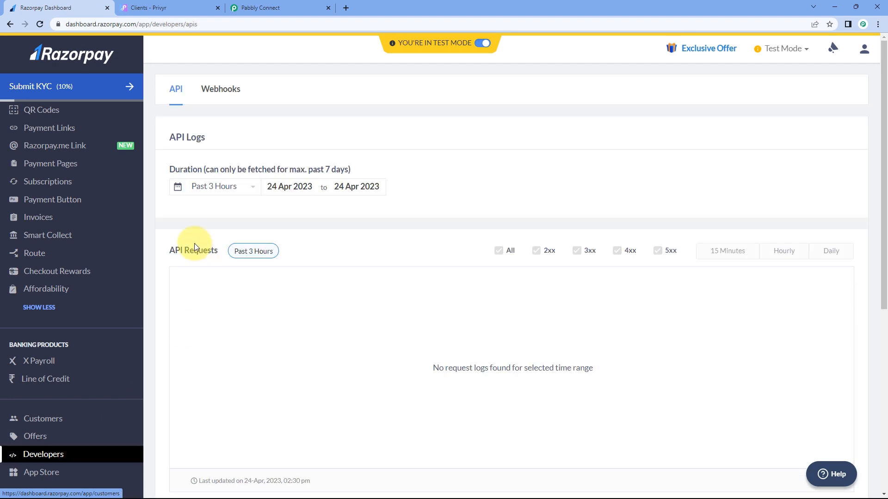
left_click(231, 97)
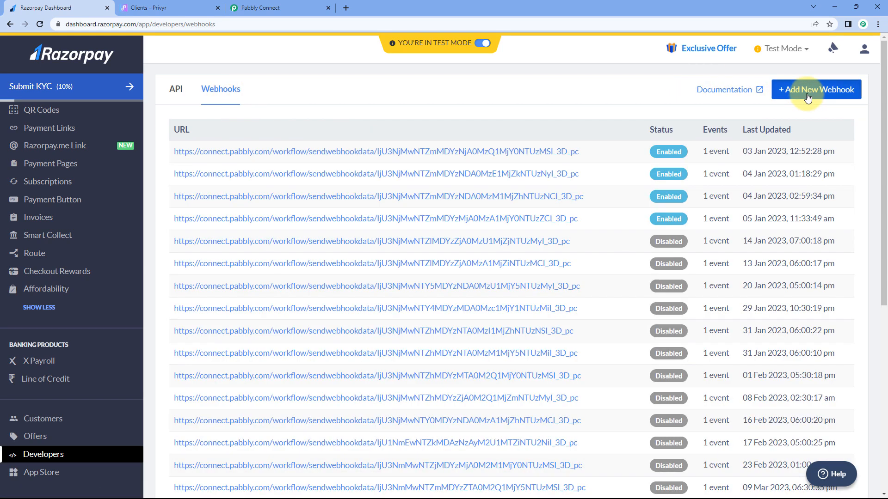
left_click(805, 92)
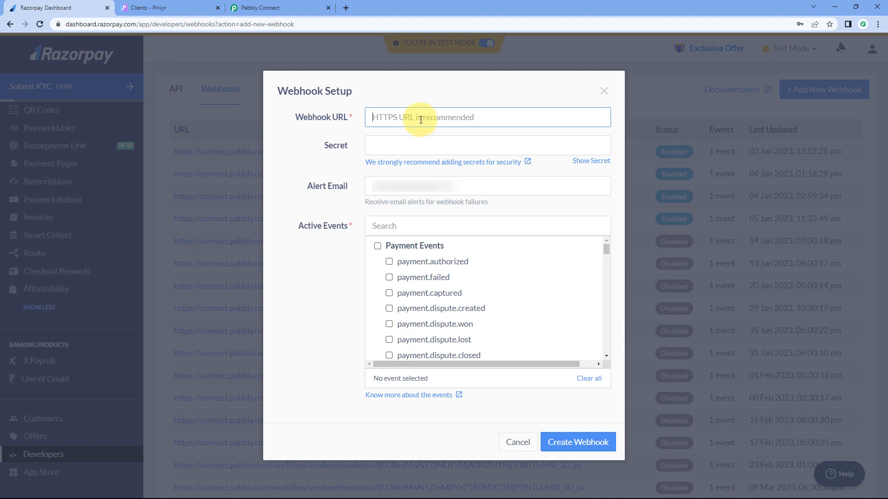
Step: Paste the Pabbly Connect webhook URL into Razorpay's Webhook URL field
left_click(291, 8)
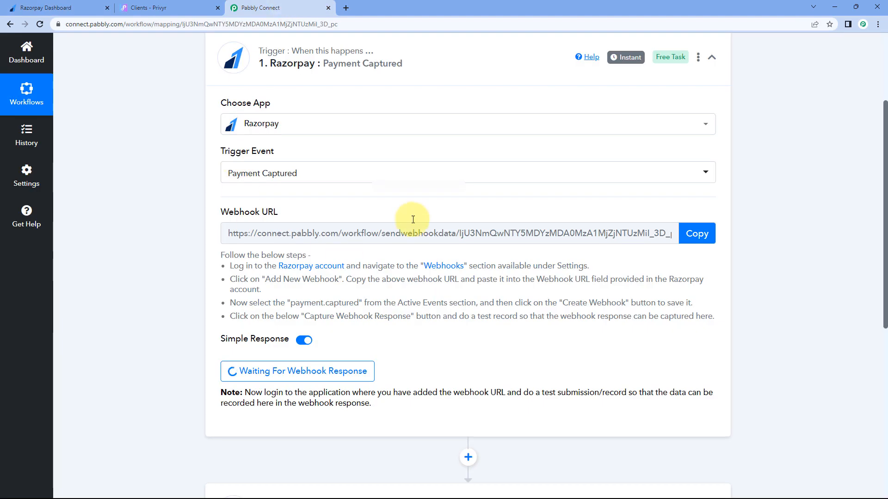
left_click(696, 233)
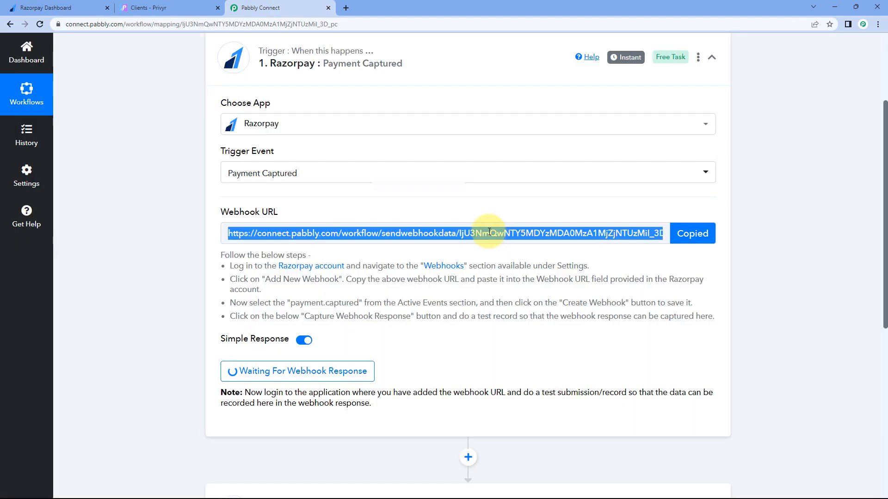
left_click(46, 8)
right_click(404, 117)
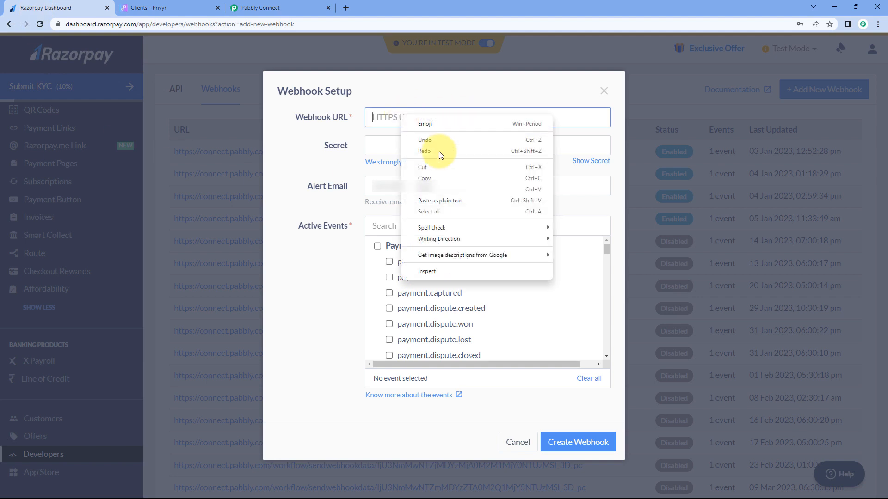
left_click(444, 174)
left_click(322, 167)
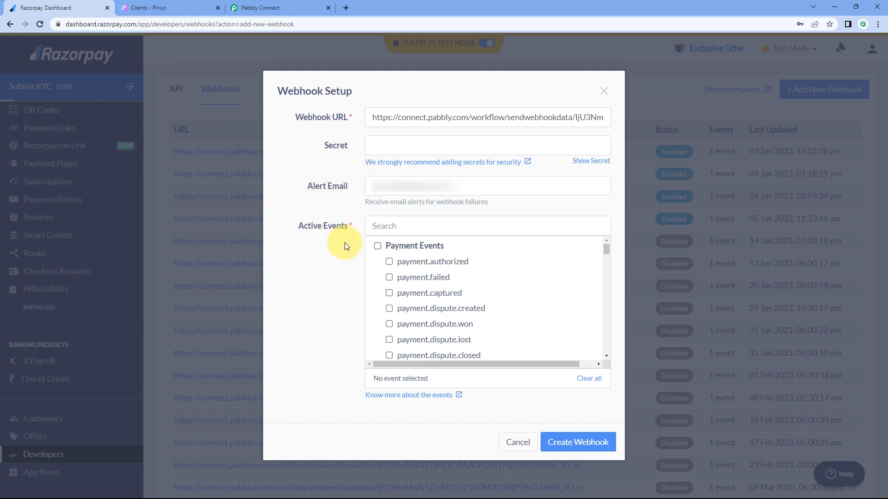
Step: Tick payment.captured as the active event and create the webhook
left_click(389, 294)
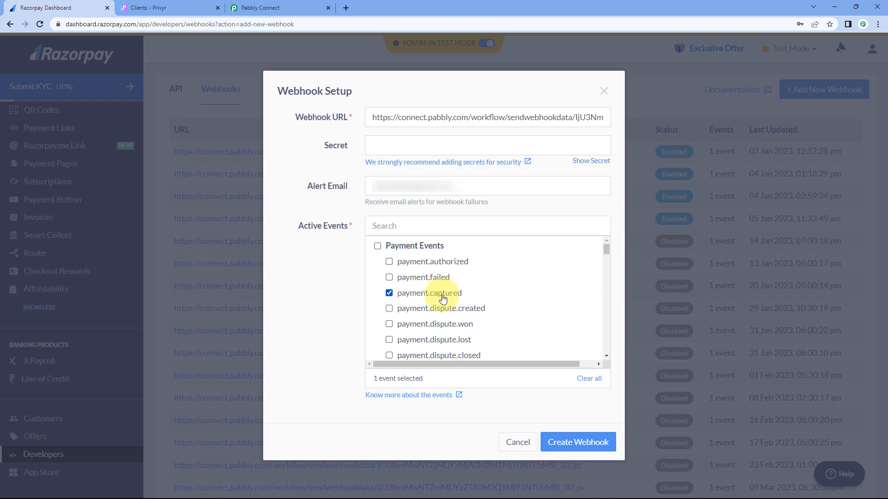
left_click(293, 7)
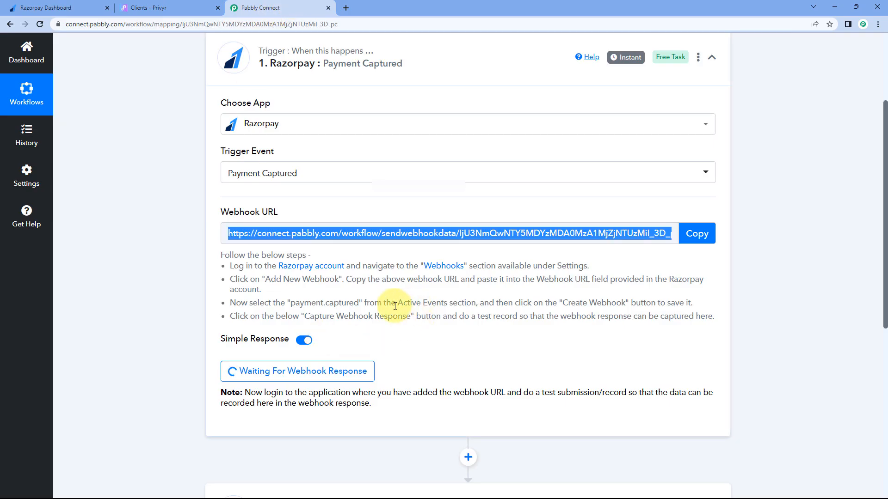
left_click_drag(290, 303, 359, 304)
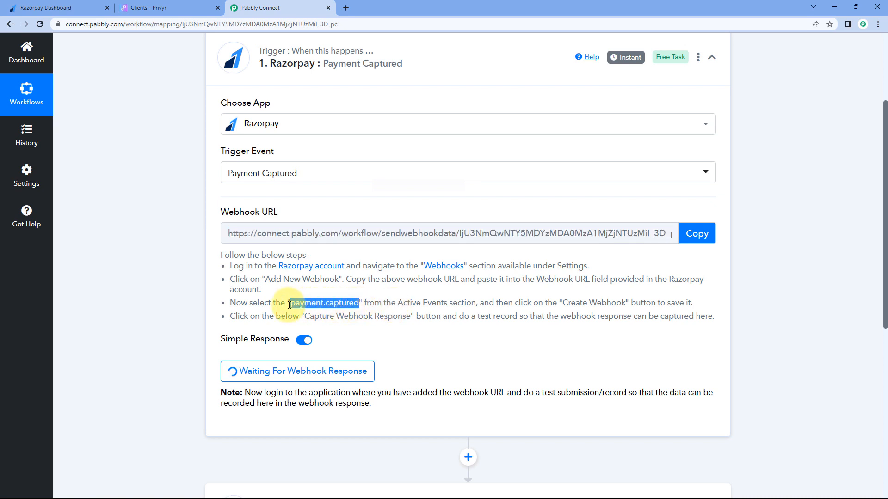
left_click(69, 8)
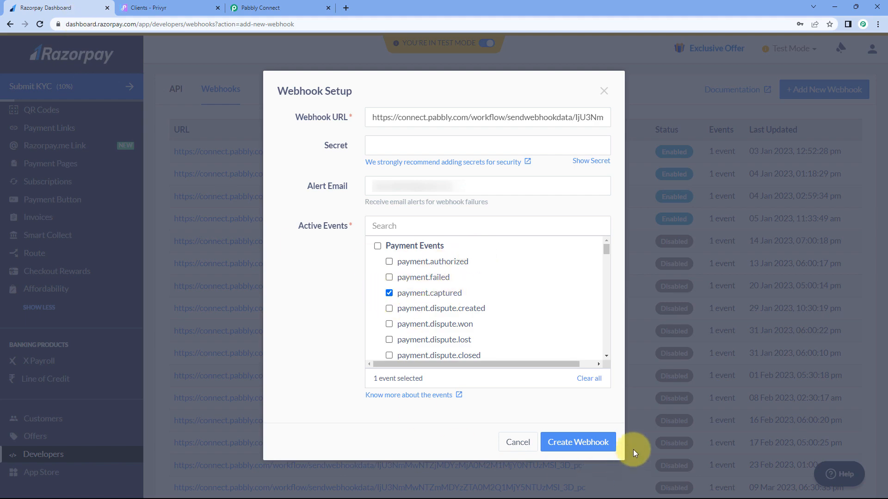
left_click(578, 443)
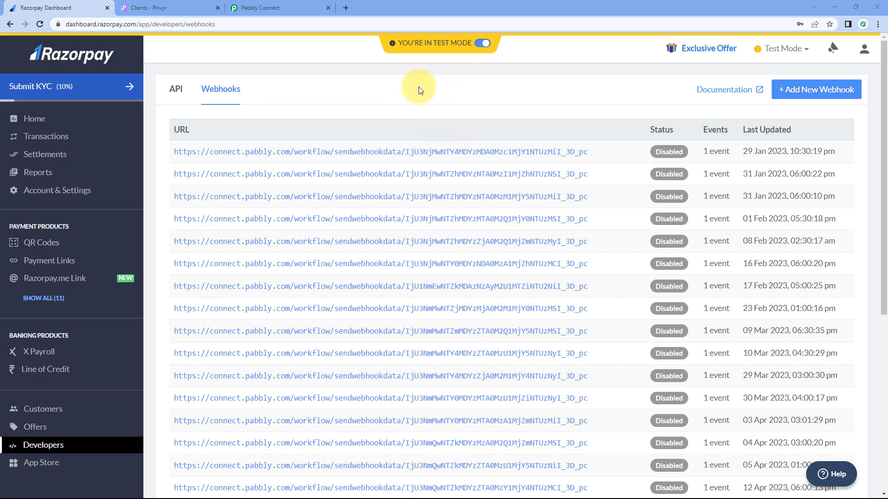
left_click(300, 4)
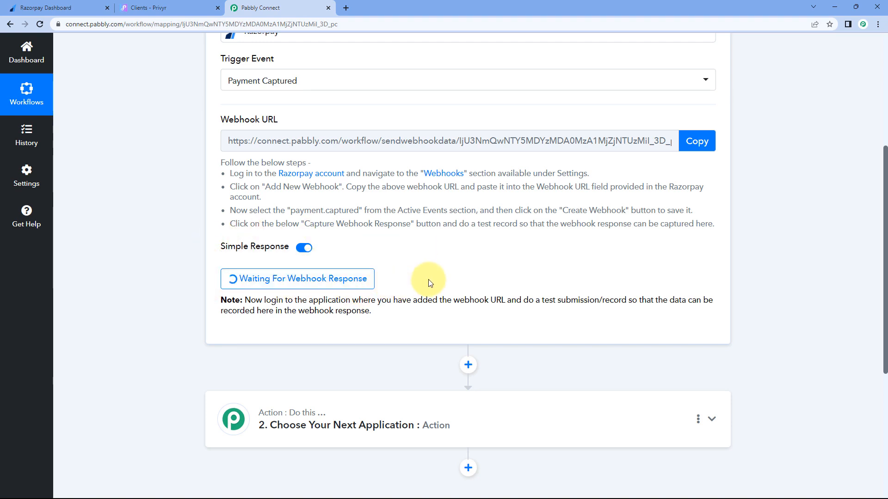
scroll(446, 277, "up", 2)
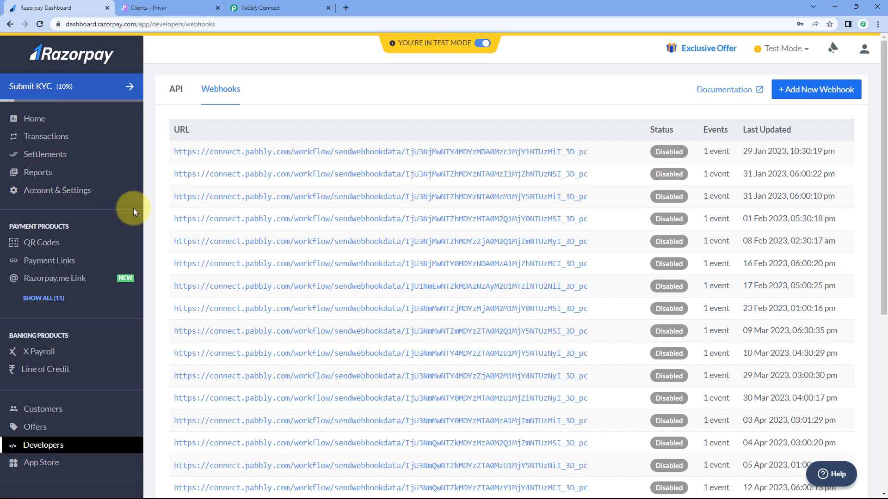
Step: Copy the Social Media Marketing Tutorial payment page link and load it in a new tab
left_click(60, 298)
left_click(124, 293)
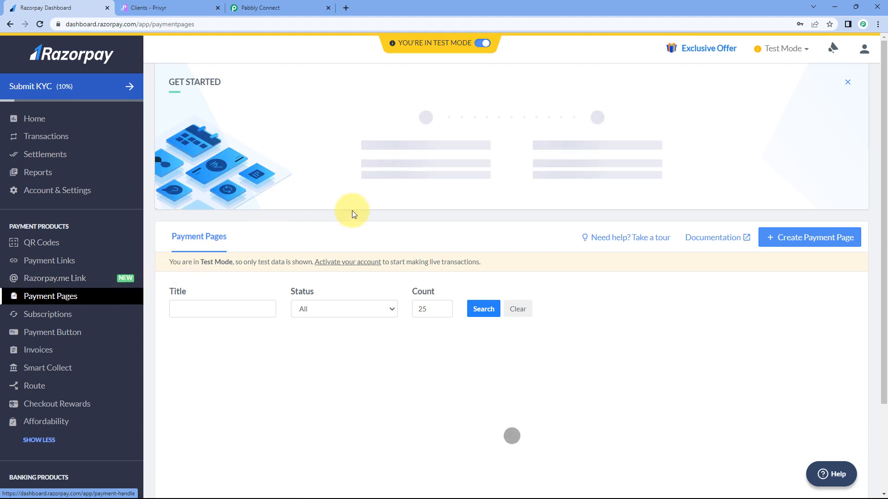
scroll(387, 210, "down", 5)
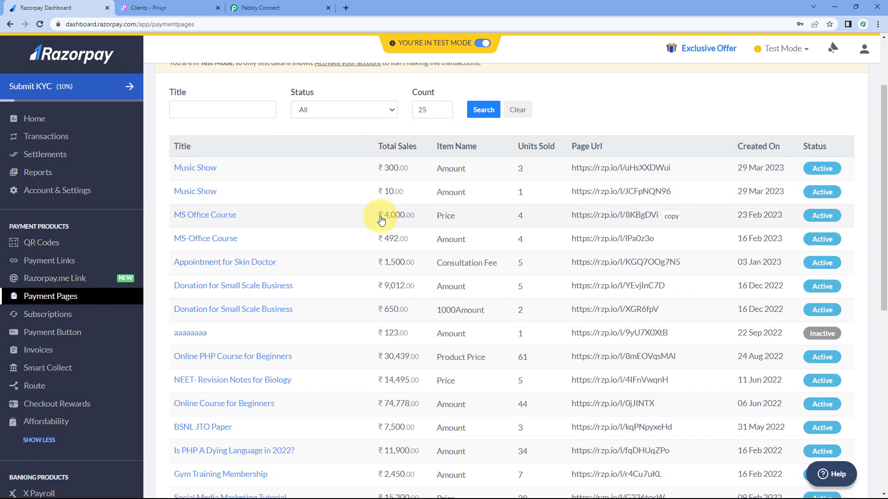
scroll(372, 214, "down", 2)
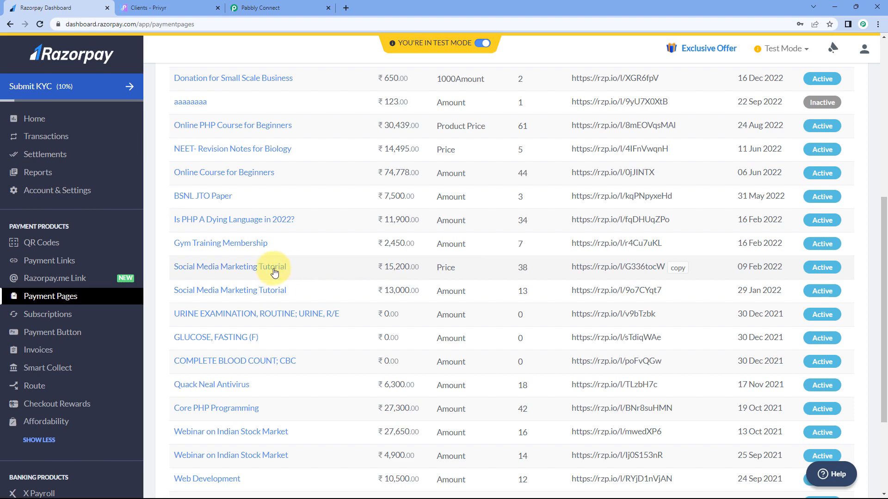
left_click(678, 269)
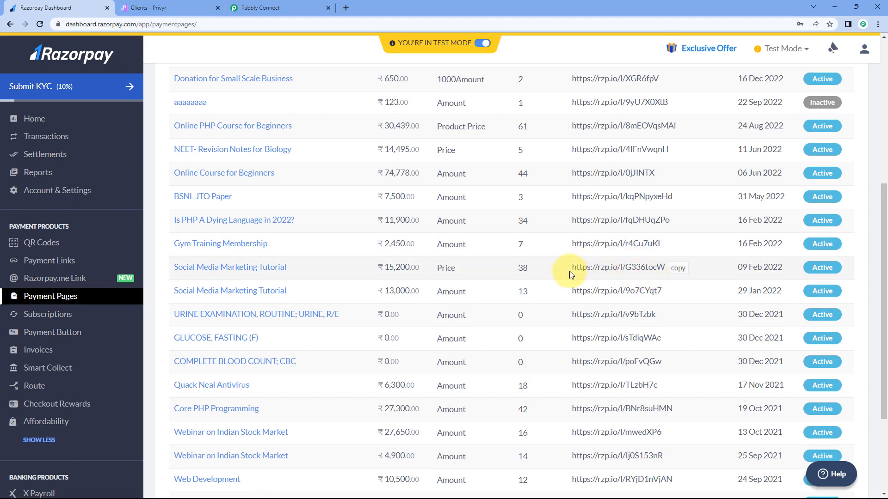
left_click(343, 6)
key("ctrl+v")
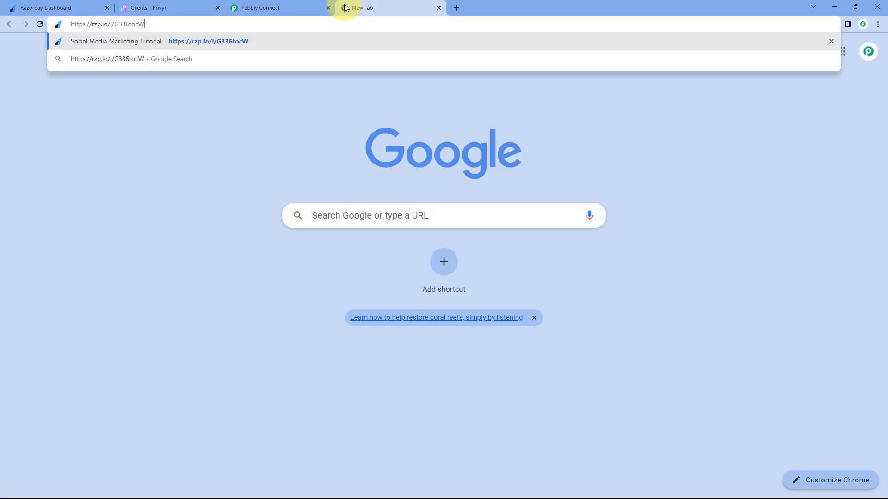
key("Return")
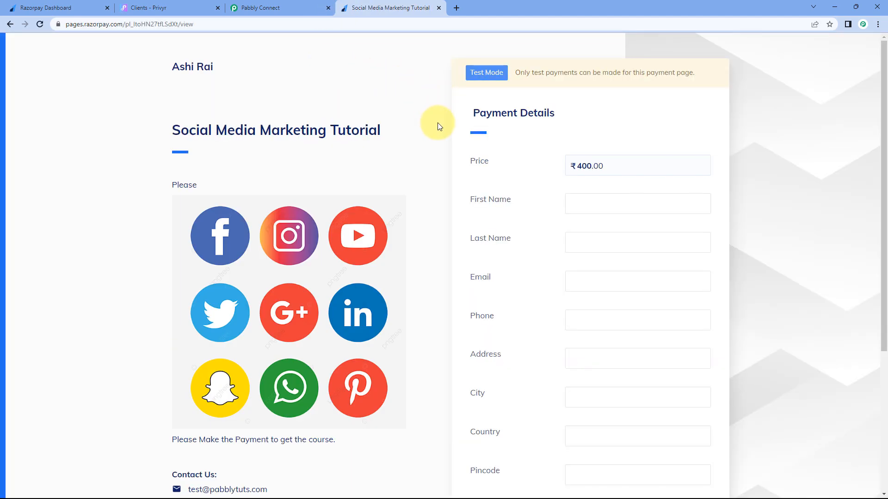
Step: Choose Social Media Marketing Tutorial as the product on the ₹400.00 payment page
scroll(437, 125, "down", 1)
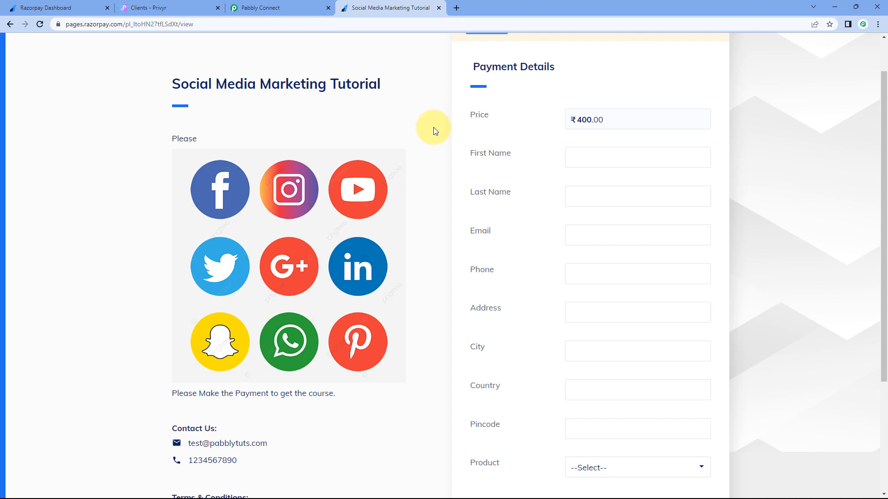
scroll(446, 115, "down", 1)
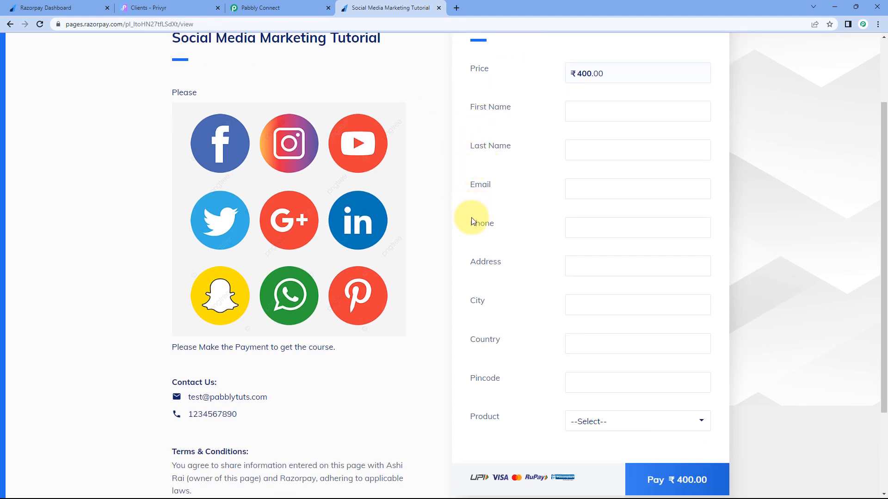
scroll(485, 213, "down", 1)
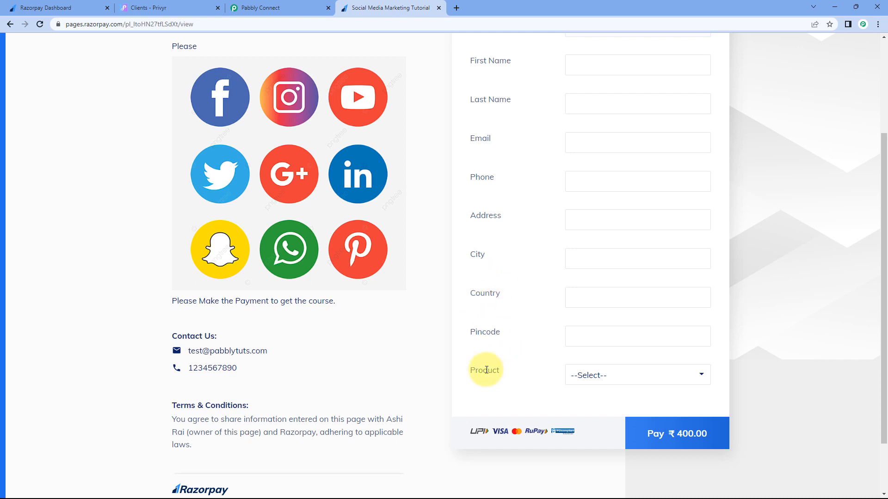
left_click(626, 380)
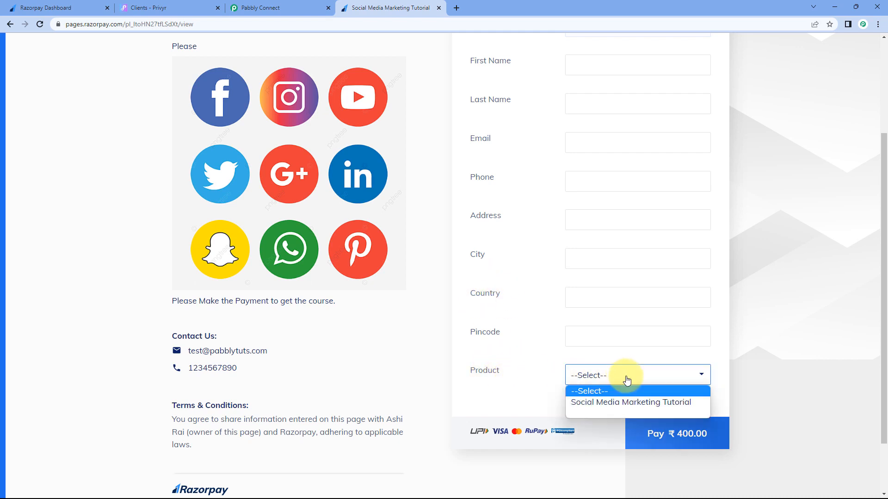
left_click(616, 401)
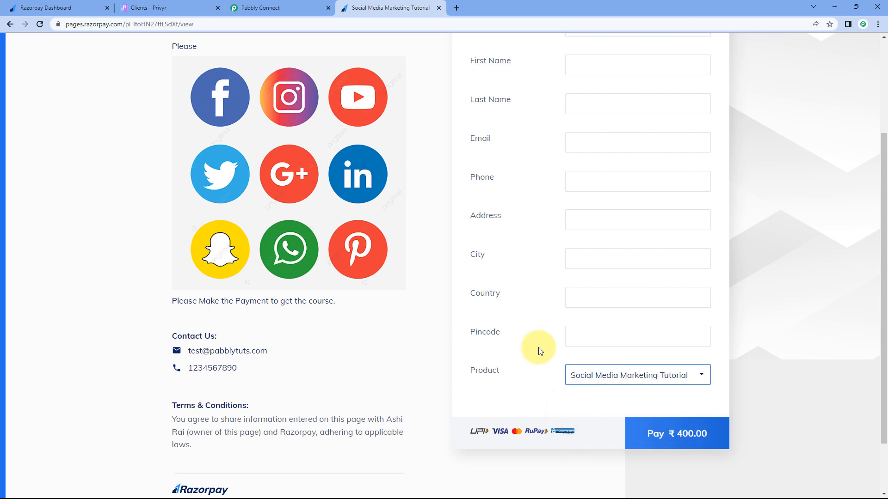
scroll(550, 347, "down", 1)
scroll(550, 348, "up", 3)
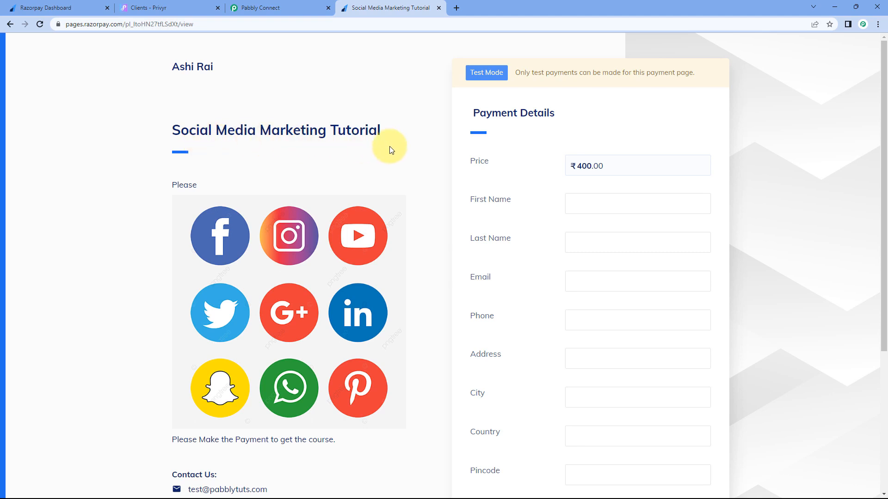
scroll(392, 149, "down", 4)
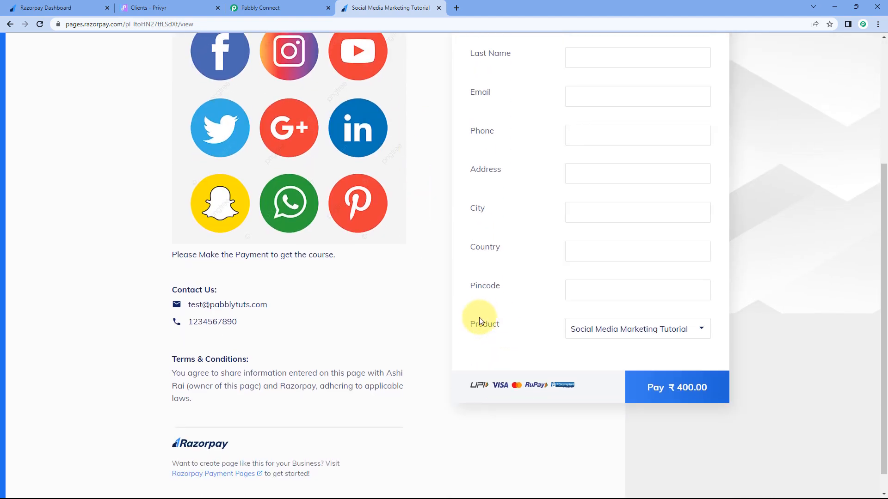
left_click(627, 332)
left_click(589, 353)
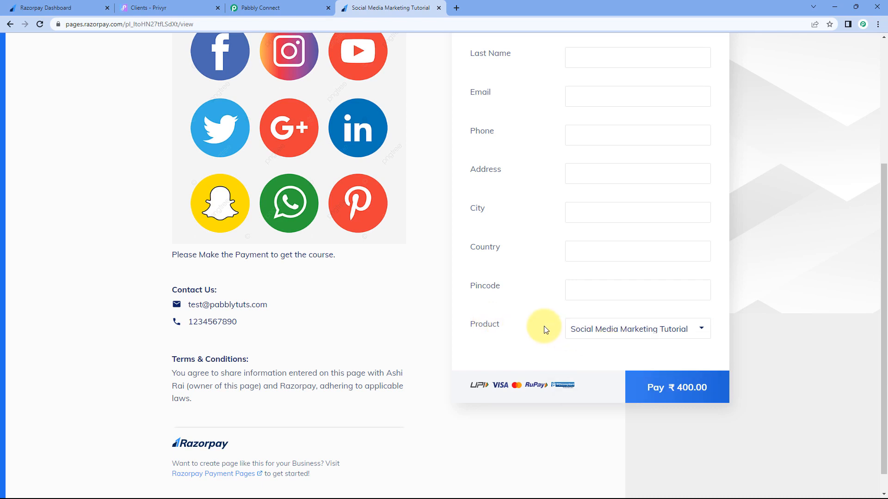
scroll(543, 326, "up", 4)
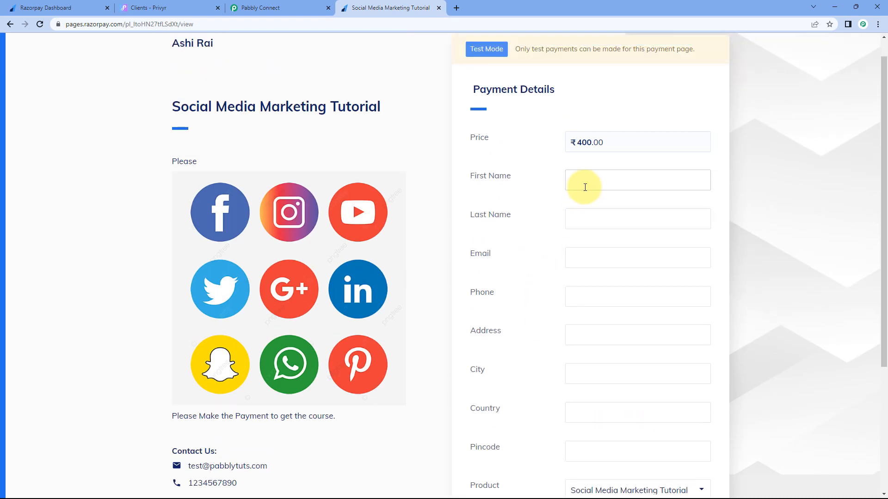
Step: Enter the test buyer's first and last name, e-mail, phone, address, city, country and pincode
left_click(585, 187)
key("Tab")
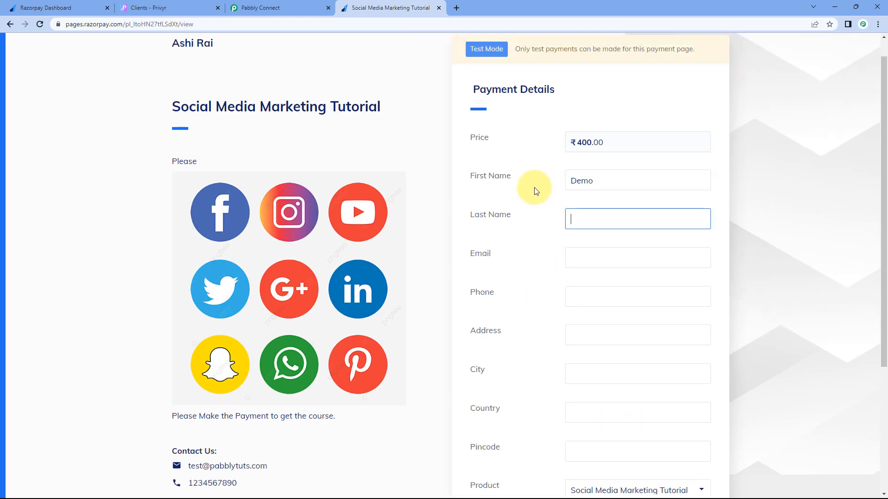
key("Tab")
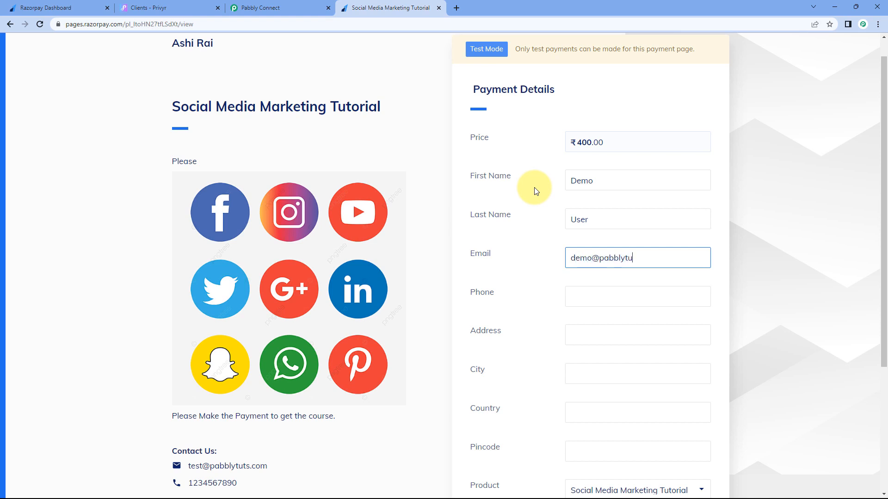
scroll(535, 194, "down", 2)
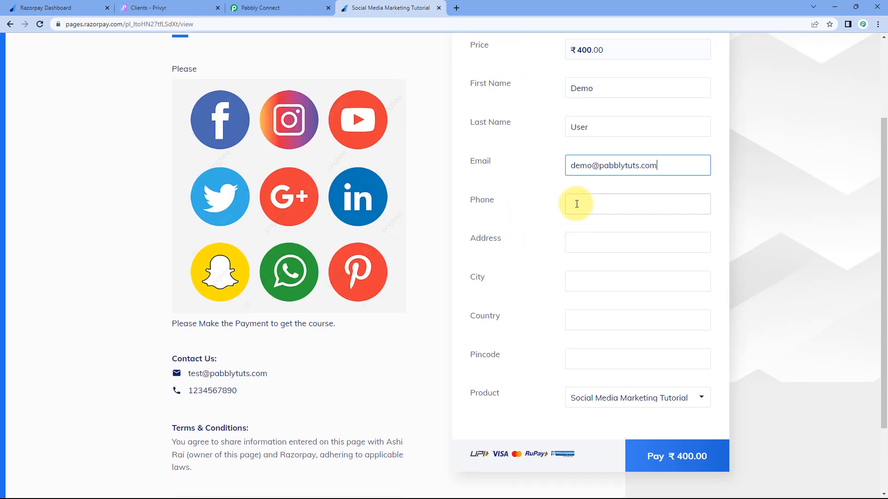
left_click(576, 205)
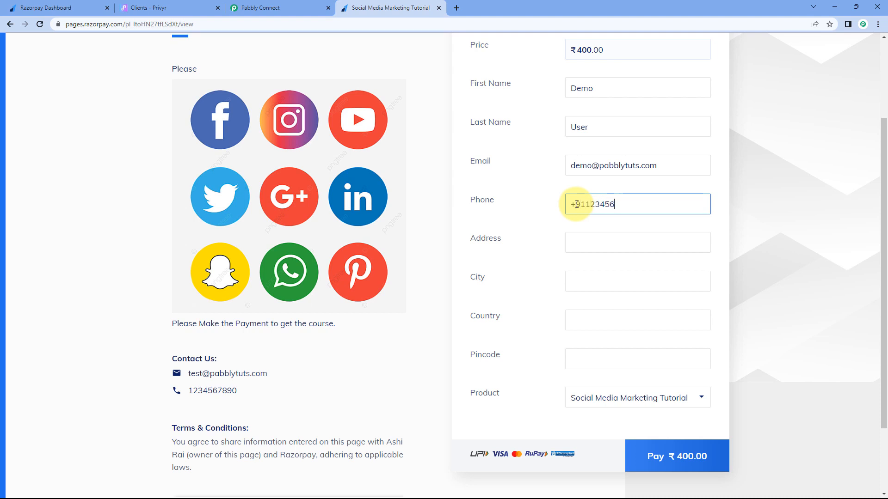
left_click(584, 248)
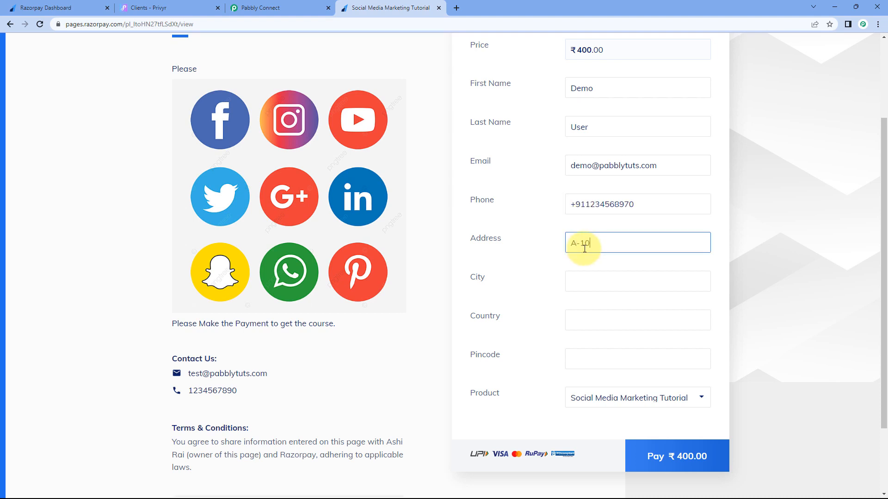
type("A-10")
left_click(591, 278)
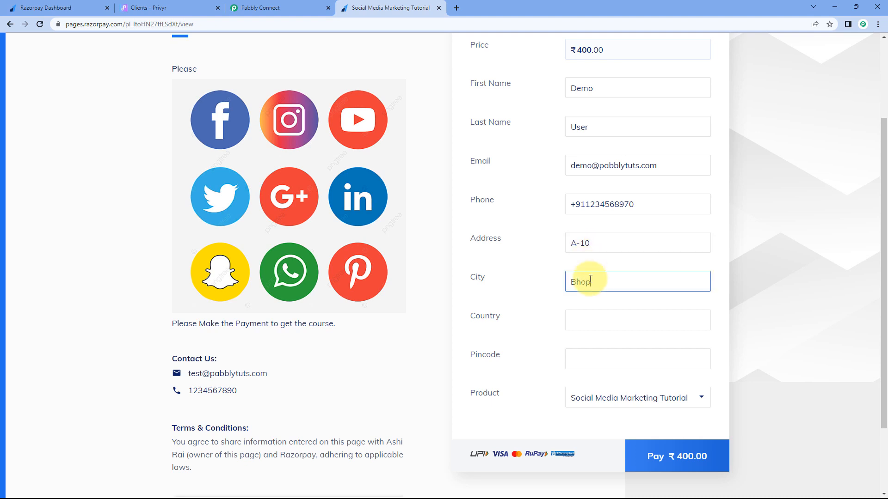
left_click(599, 318)
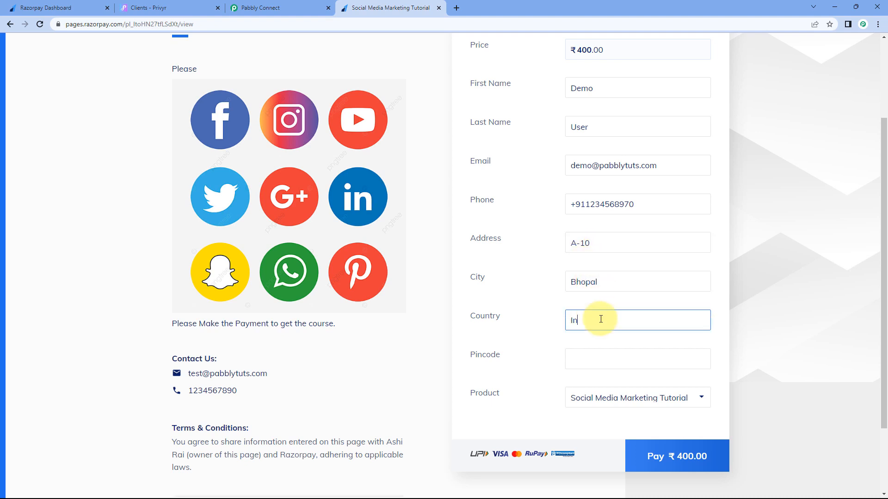
key("Tab")
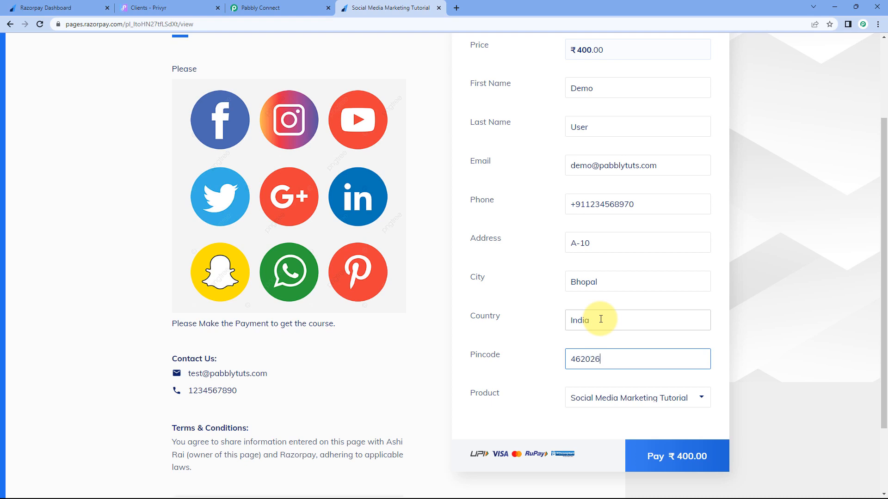
Step: Pay the ₹400.00 by test card without saving the card
left_click(689, 456)
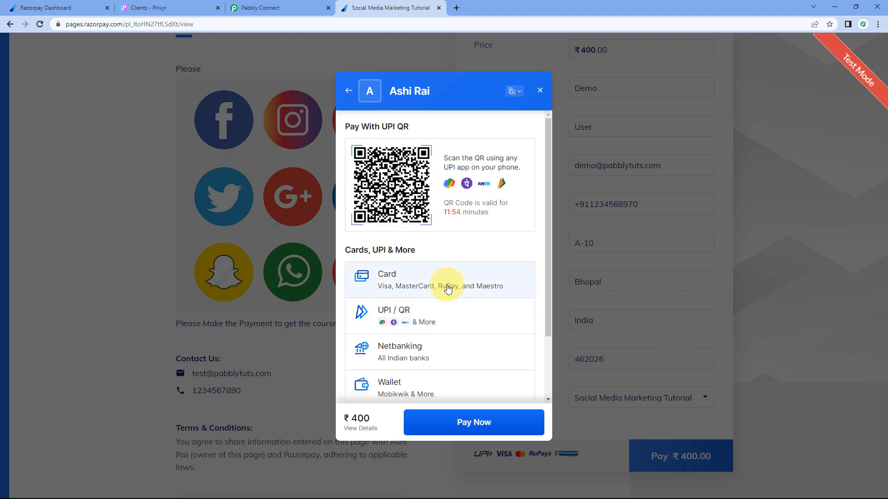
left_click(448, 288)
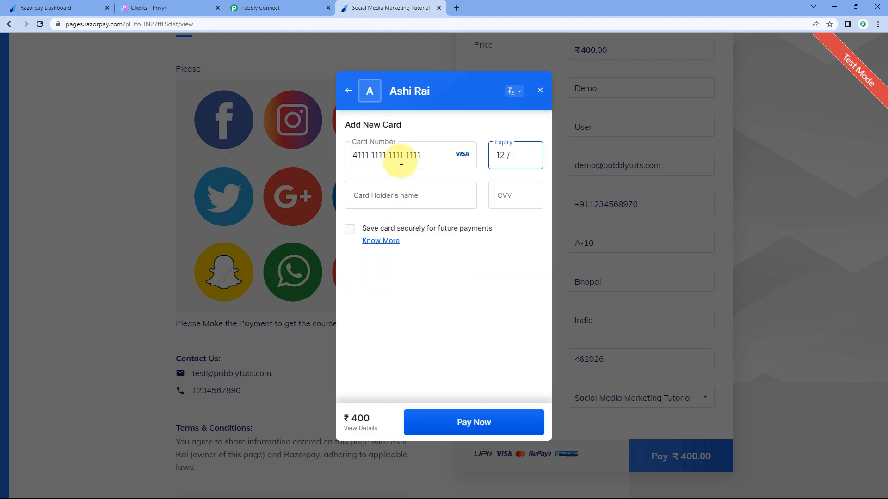
type("25")
key("Tab")
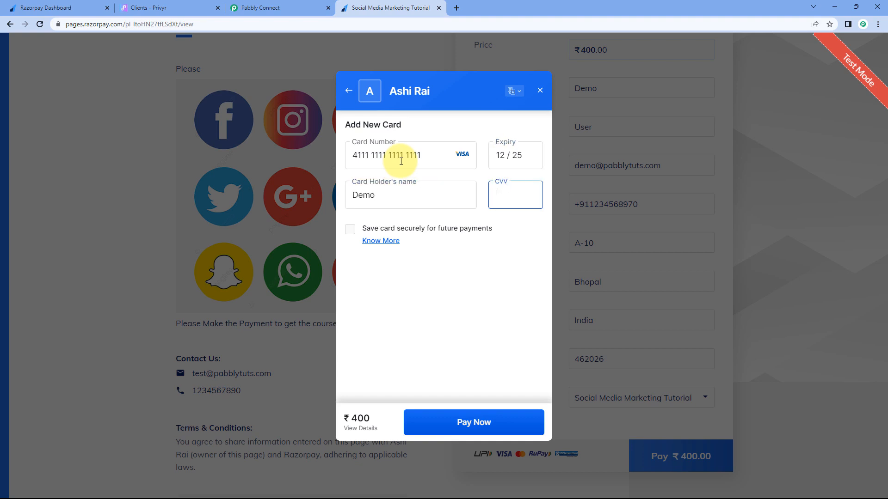
left_click(474, 420)
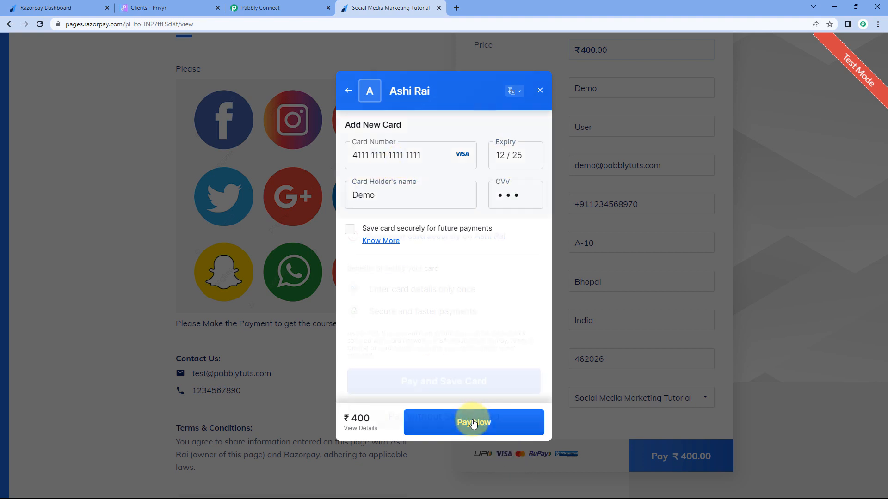
left_click(472, 424)
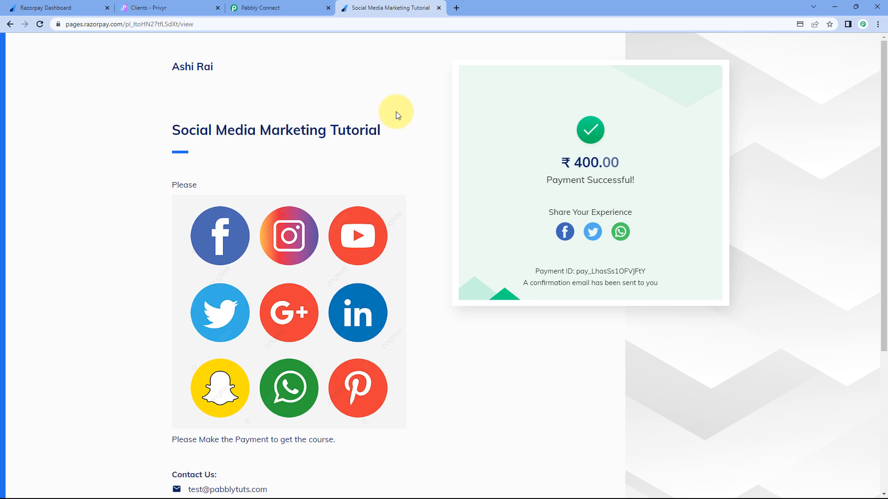
Step: Scroll to the Razorpay response received in the Pabbly Connect trigger step
left_click(308, 9)
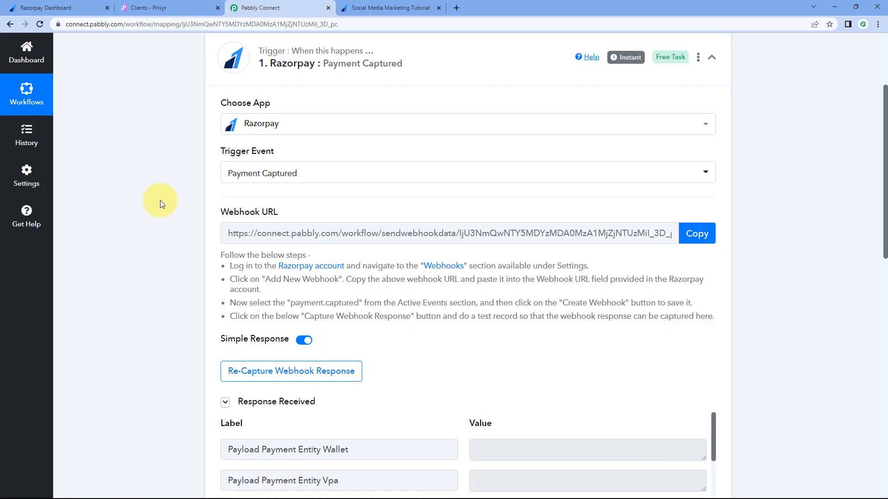
scroll(159, 205, "down", 5)
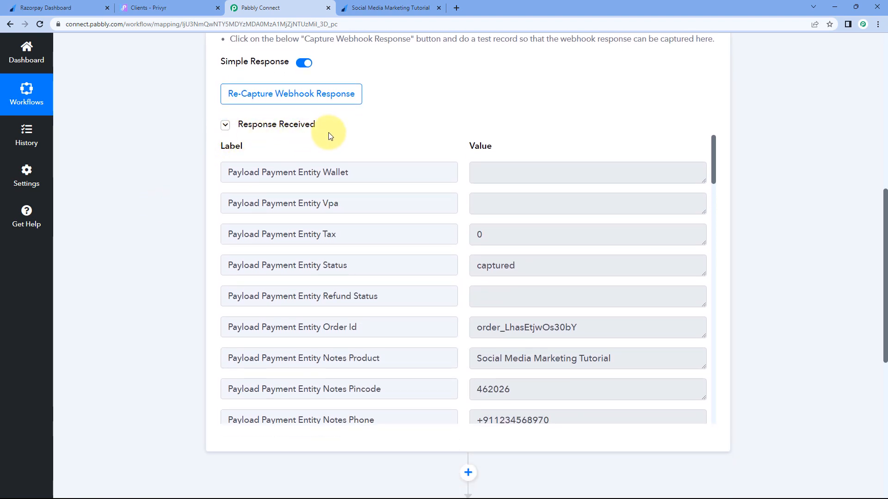
scroll(447, 159, "down", 2)
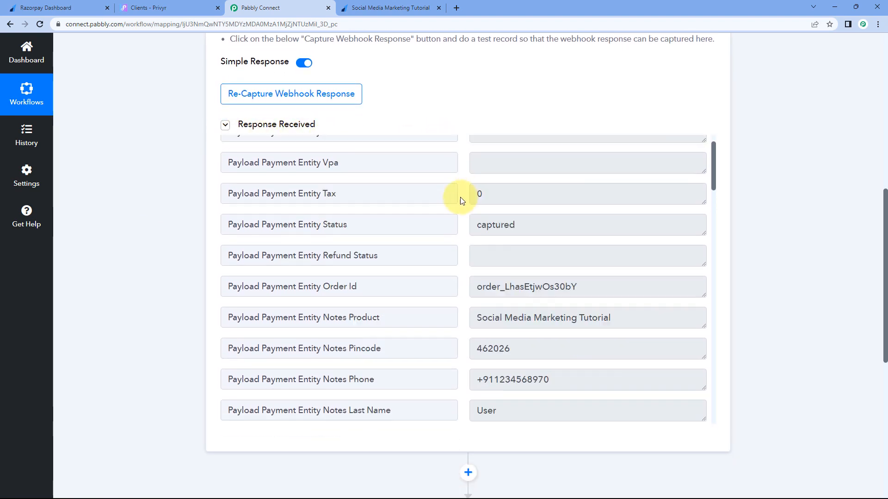
scroll(460, 204, "down", 3)
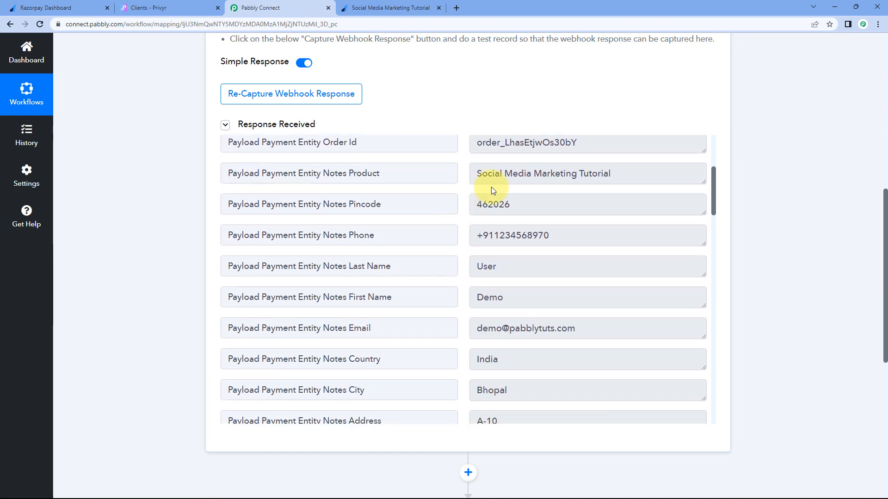
left_click_drag(477, 176, 637, 178)
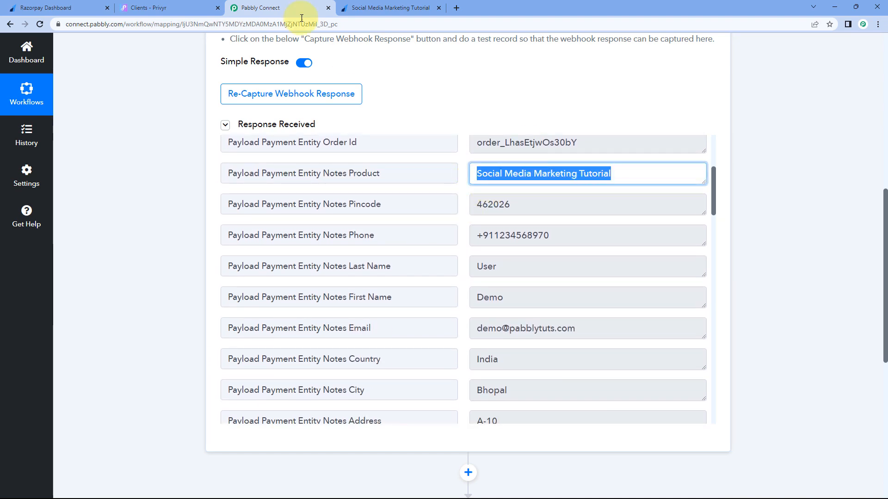
left_click(380, 9)
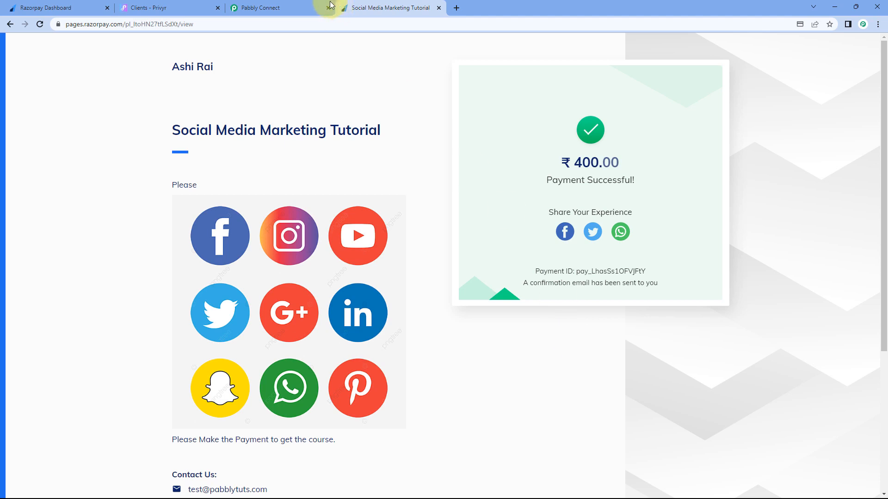
left_click(277, 8)
Step: Check the captured notes fields: pincode, phone, first and last name, e-mail, country, city, address
left_click(527, 206)
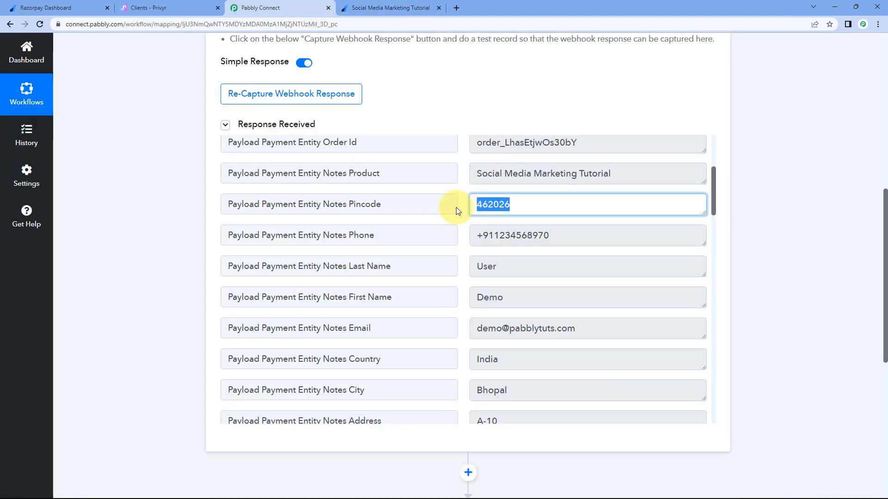
left_click(569, 236)
left_click(490, 298)
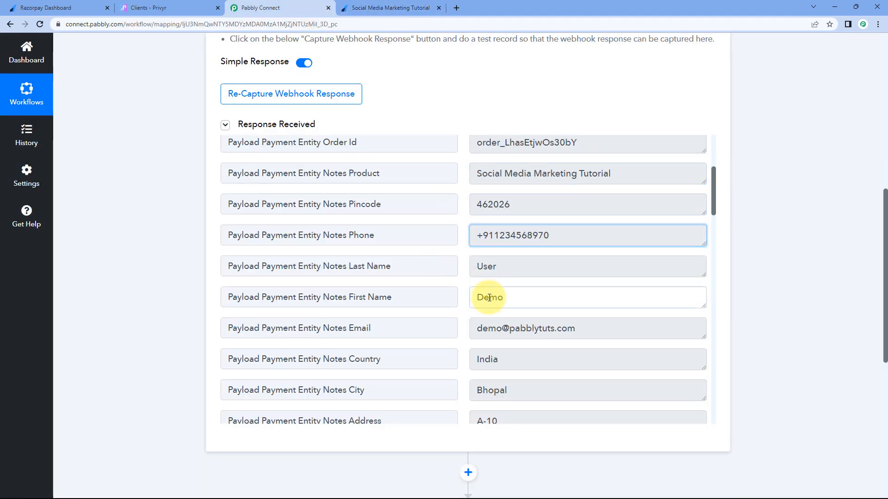
left_click(495, 270)
left_click(466, 275)
scroll(465, 275, "down", 1)
left_click(588, 279)
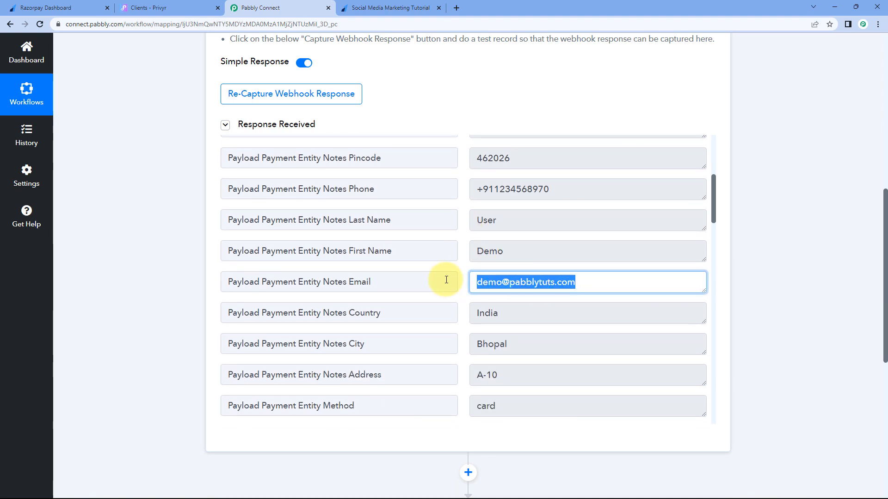
scroll(509, 273, "down", 1)
left_click(509, 267)
left_click(511, 298)
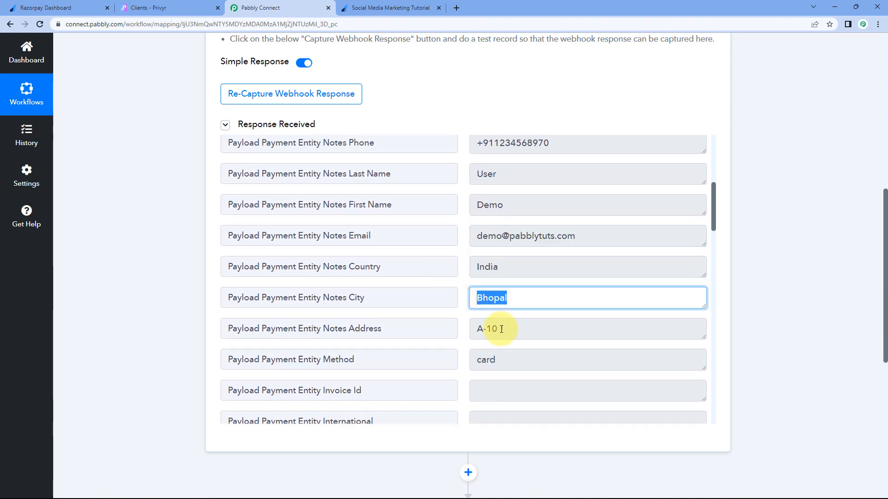
left_click(492, 328)
left_click(464, 300)
Step: Check the payment method value card and the base amount 40000
scroll(477, 303, "down", 2)
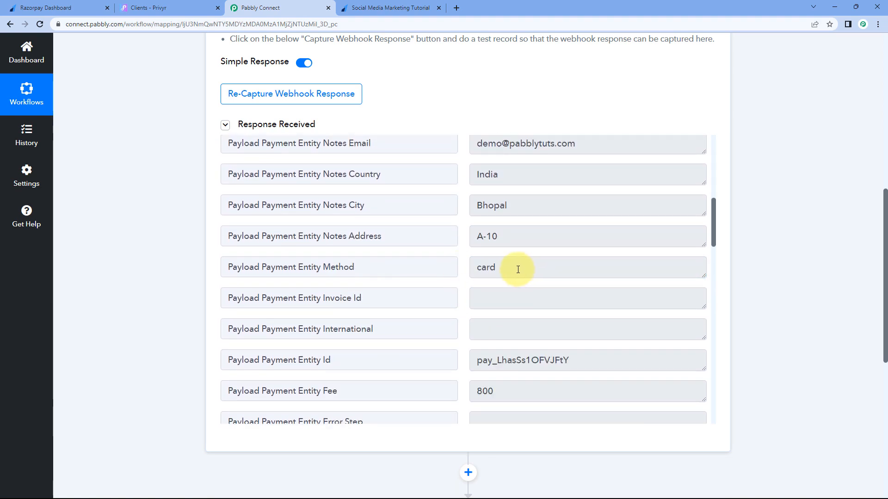
left_click(490, 267)
left_click(465, 263)
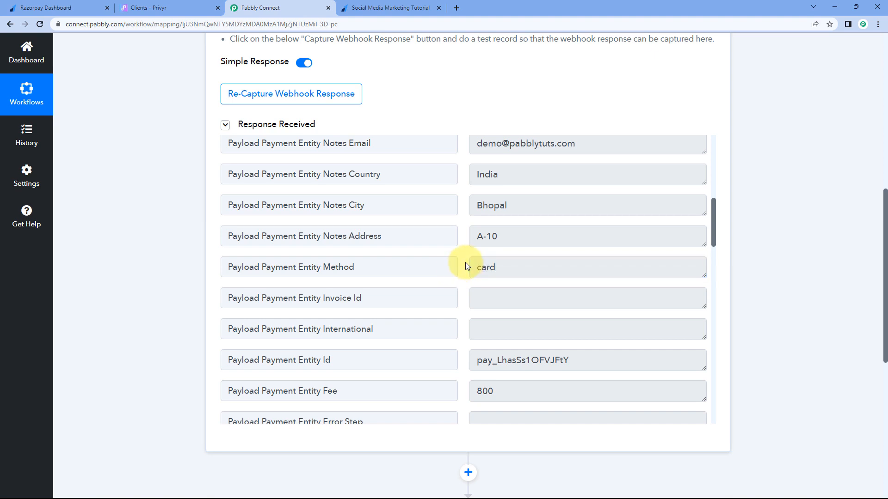
scroll(465, 264, "down", 9)
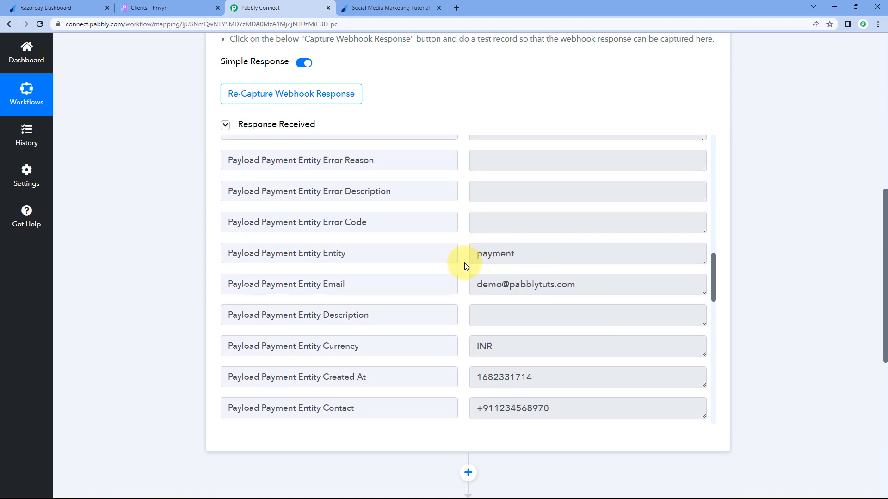
scroll(465, 265, "down", 7)
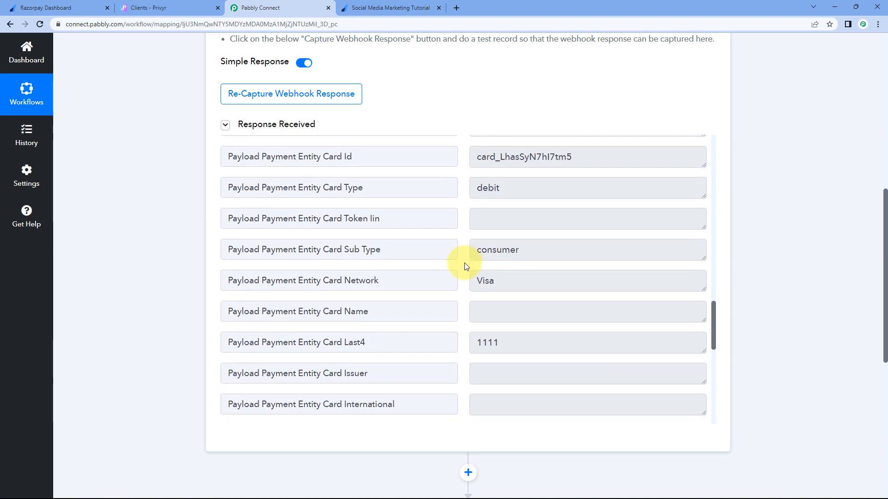
scroll(465, 266, "down", 5)
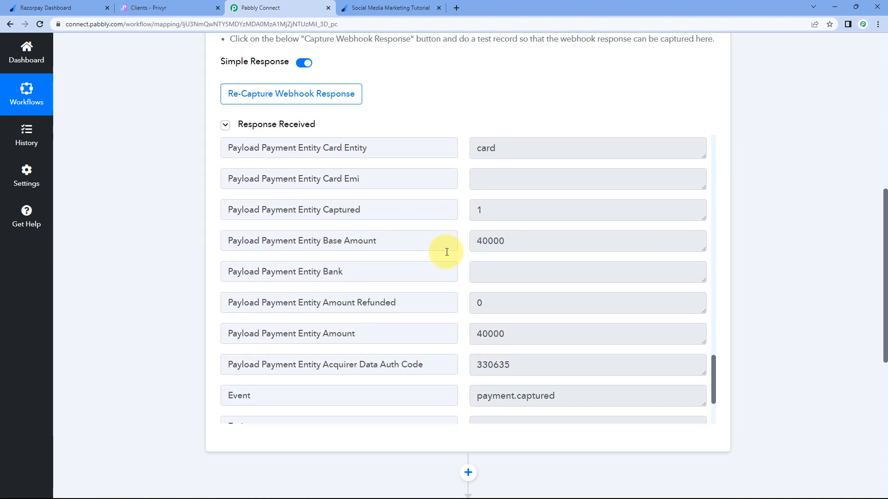
left_click_drag(413, 246, 344, 241)
left_click(477, 242)
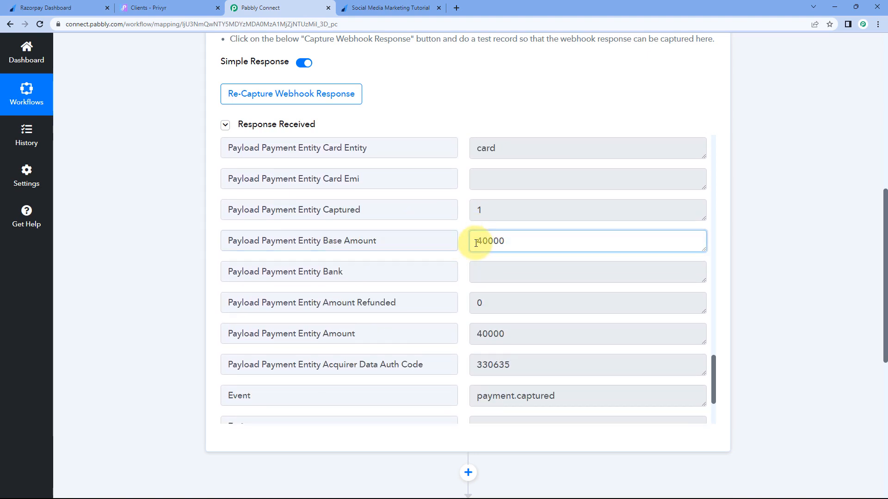
left_click(389, 8)
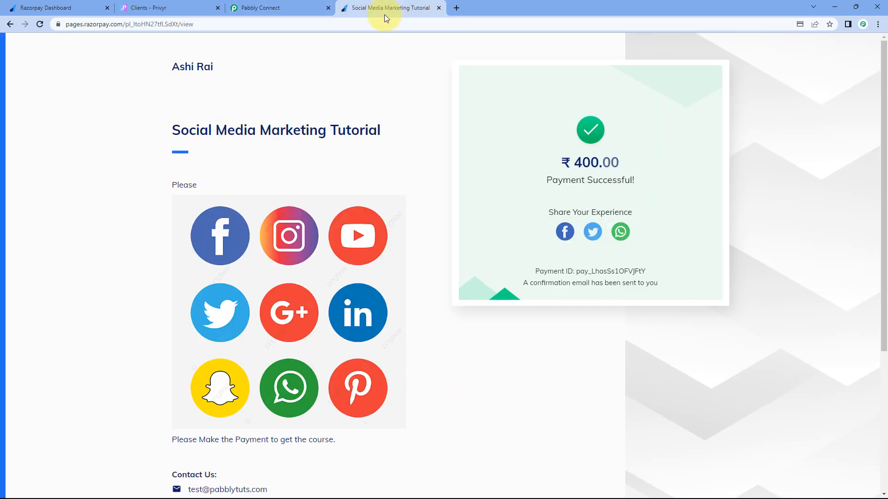
left_click(301, 12)
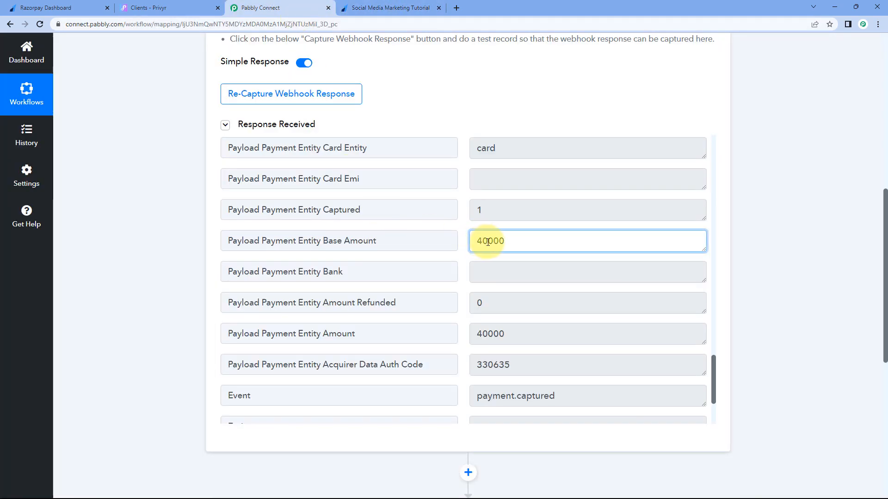
left_click_drag(519, 241, 480, 241)
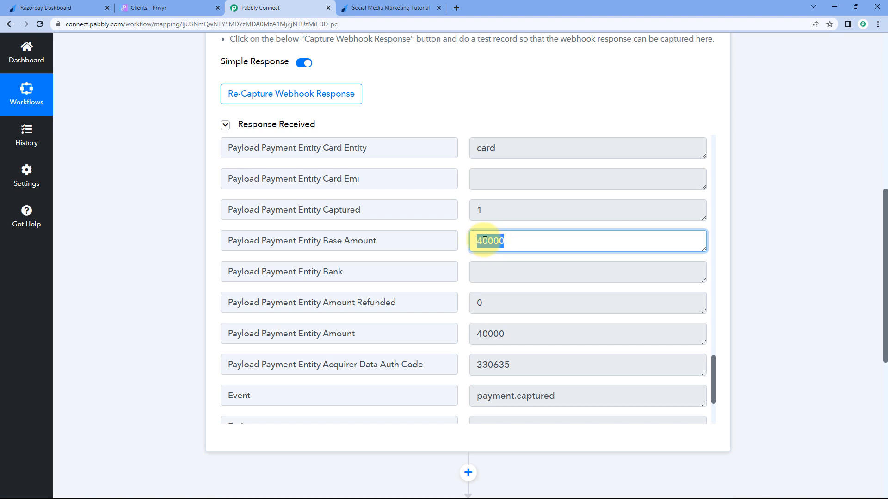
double_click(508, 240)
left_click(495, 242)
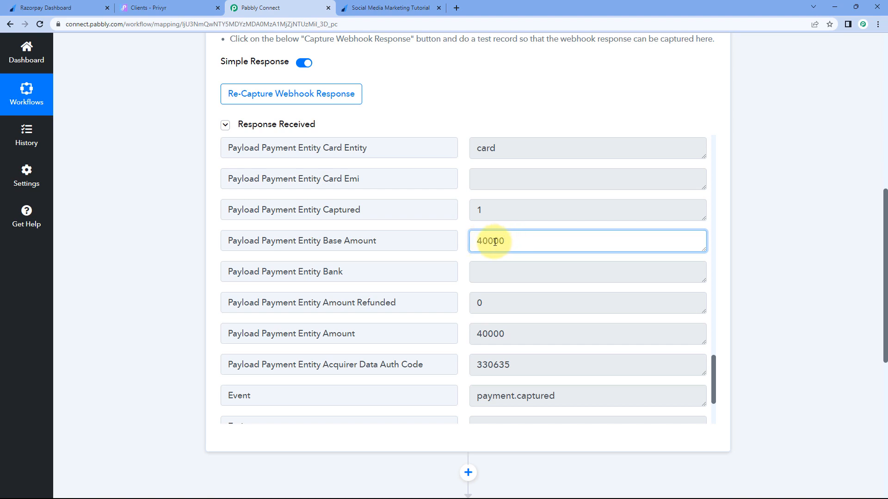
left_click_drag(494, 242, 508, 242)
left_click(463, 224)
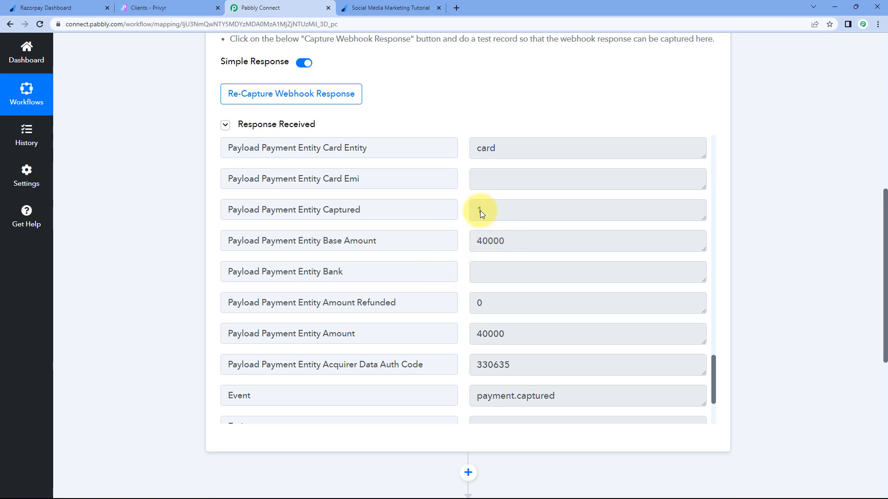
left_click(382, 6)
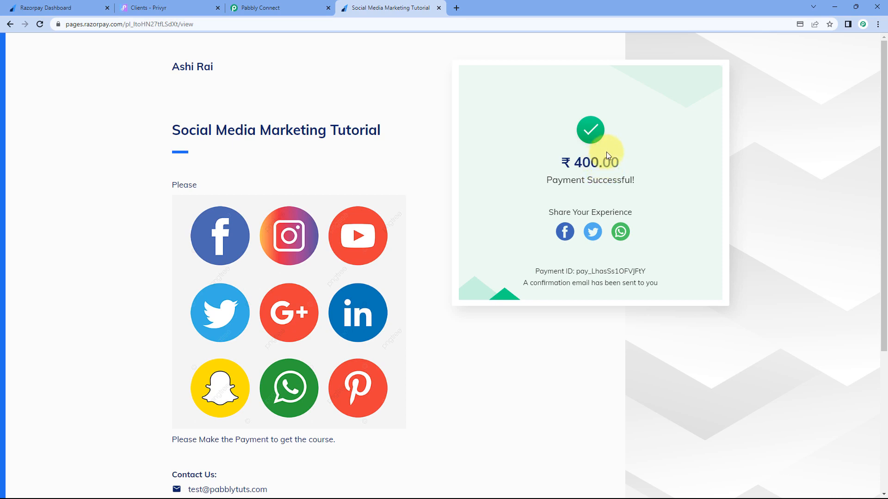
left_click(310, 15)
left_click_drag(509, 240, 465, 242)
left_click(461, 230)
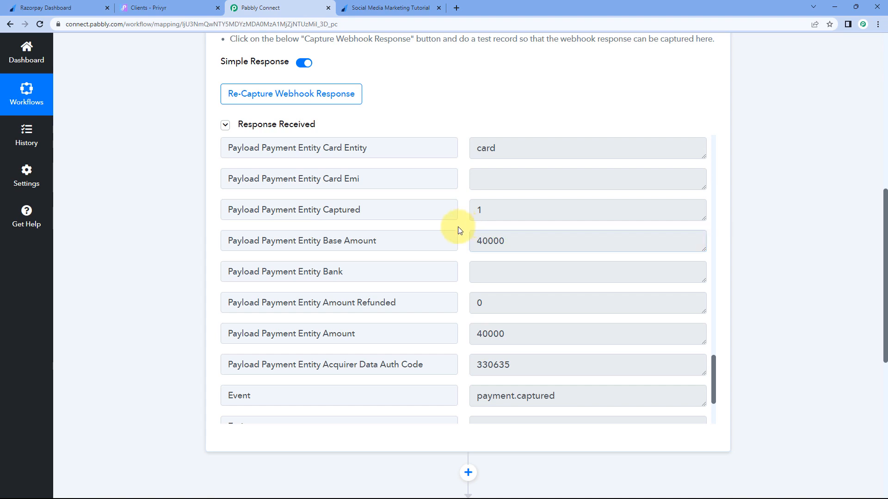
left_click(496, 239)
left_click_drag(496, 239, 509, 240)
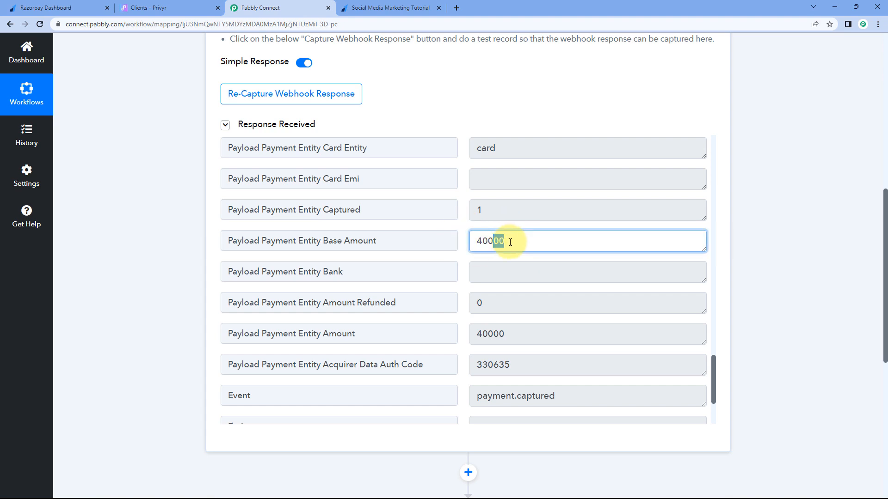
left_click(460, 220)
scroll(460, 222, "down", 3)
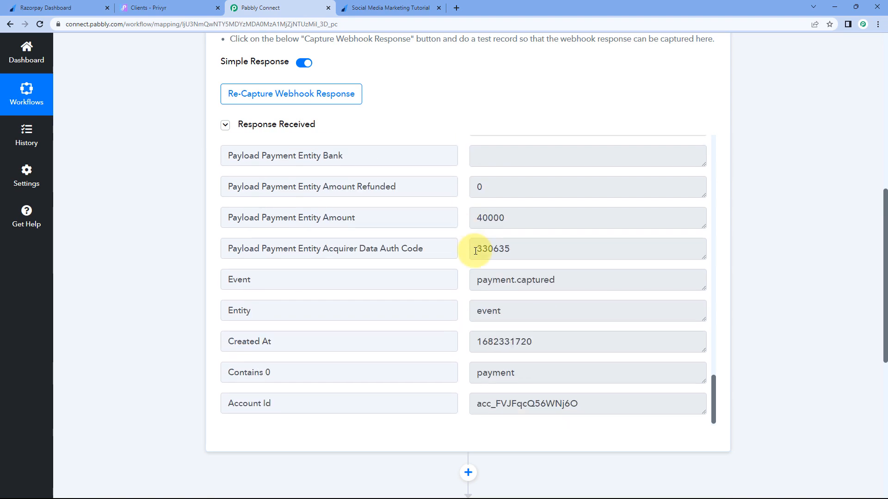
scroll(475, 250, "up", 15)
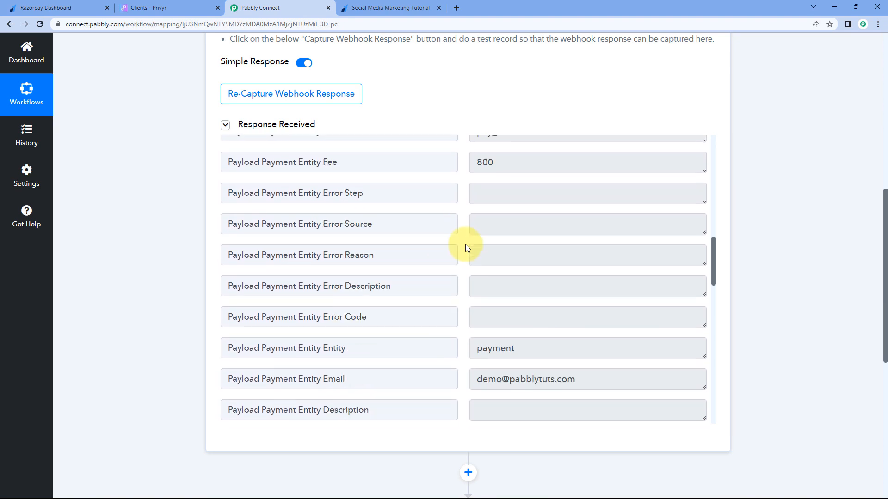
scroll(466, 244, "up", 10)
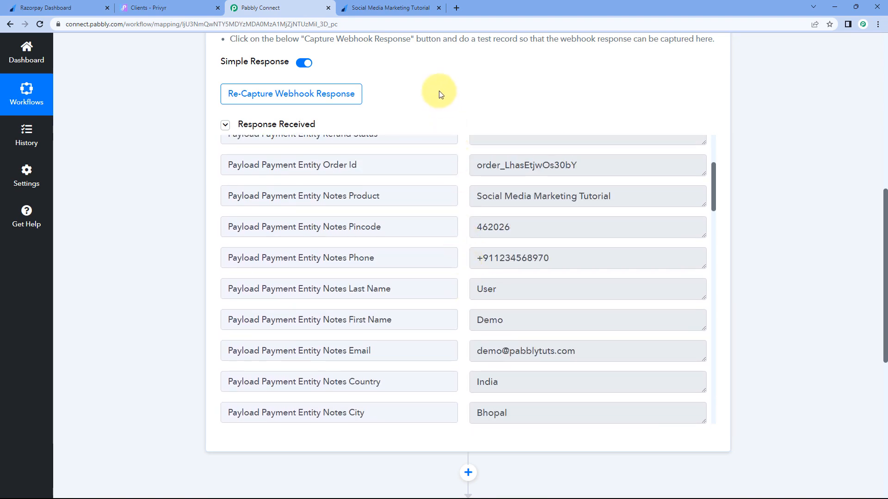
scroll(431, 121, "up", 1)
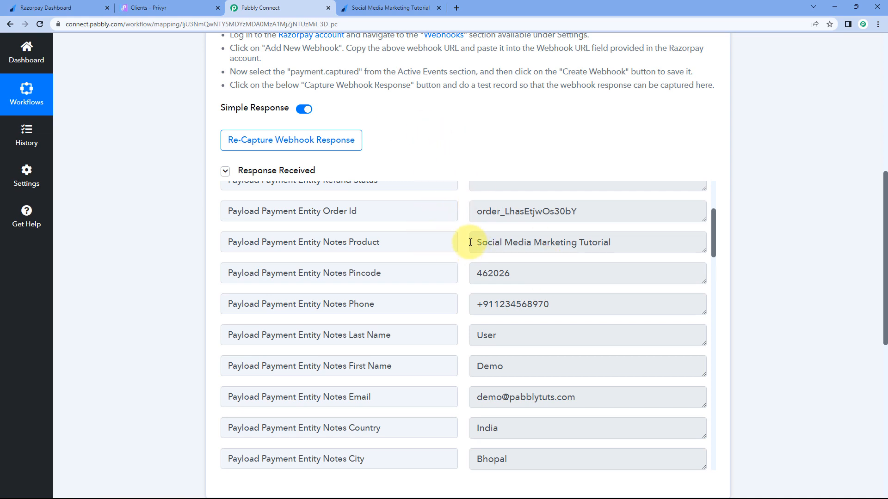
left_click_drag(473, 242, 579, 240)
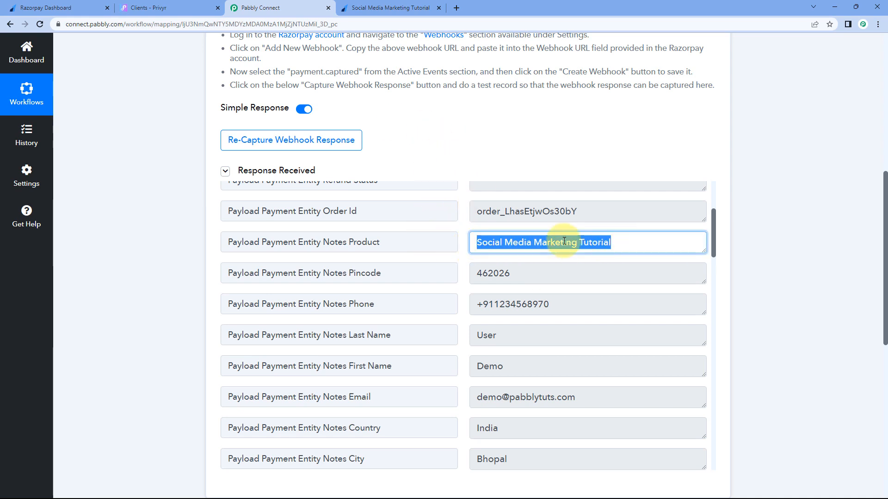
left_click(459, 233)
left_click(383, 6)
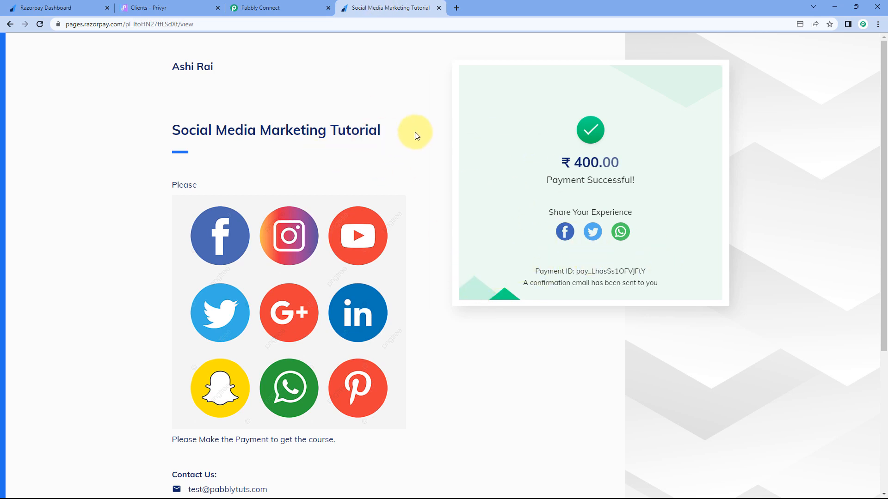
left_click(318, 9)
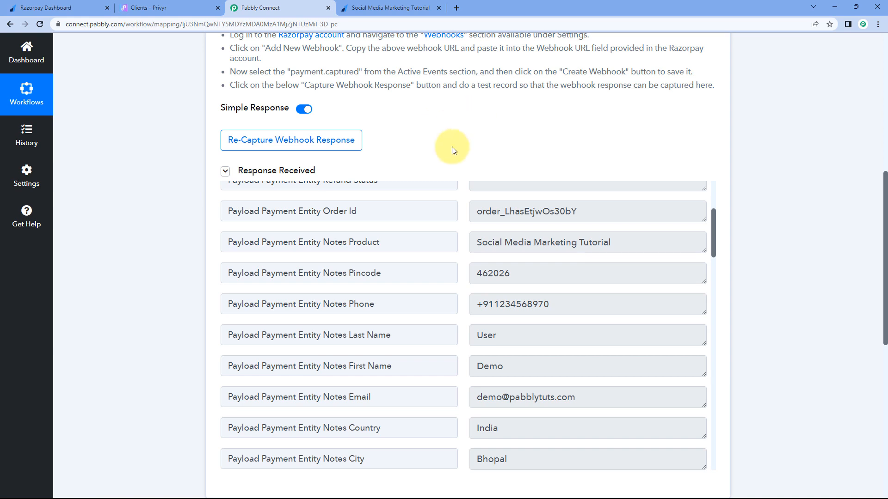
left_click(387, 5)
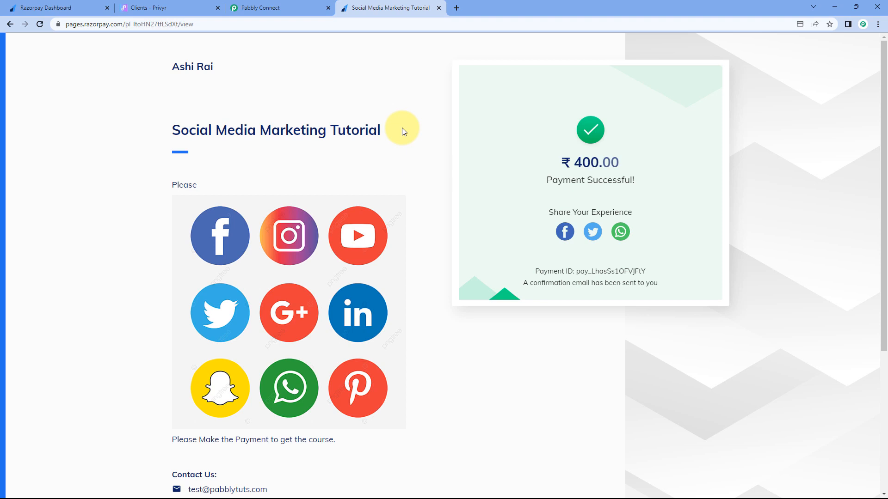
left_click(292, 8)
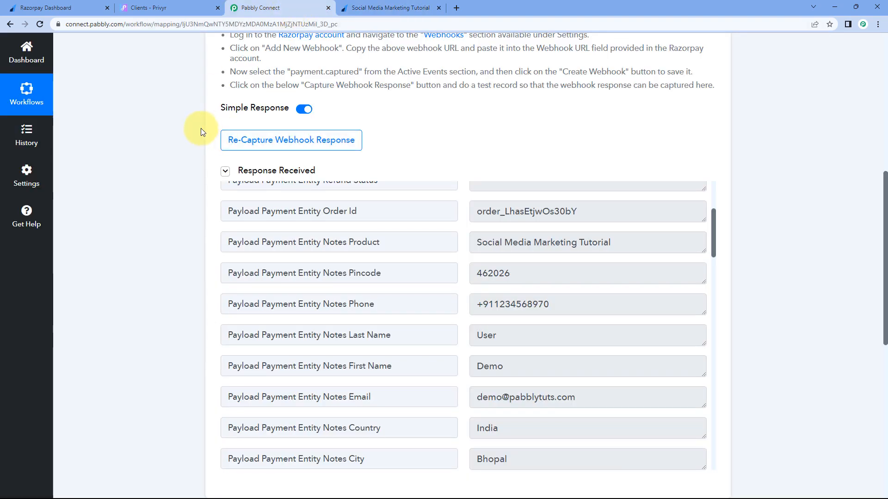
scroll(201, 131, "down", 2)
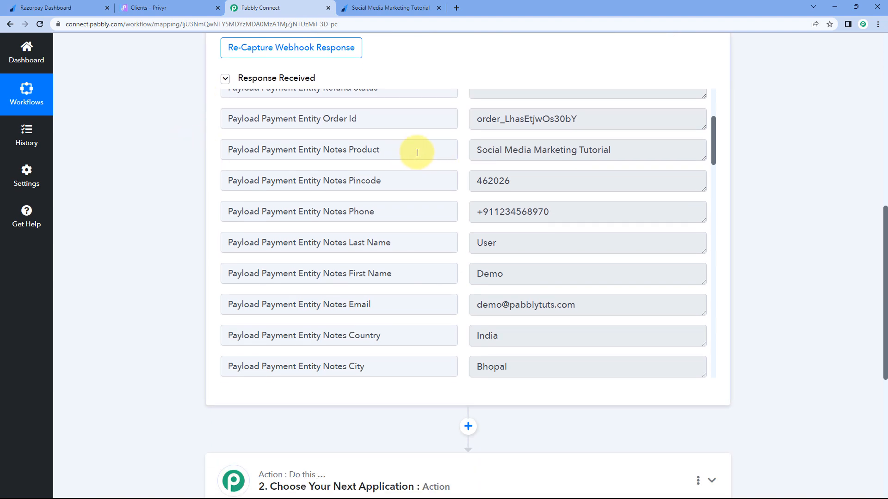
left_click_drag(478, 151, 610, 151)
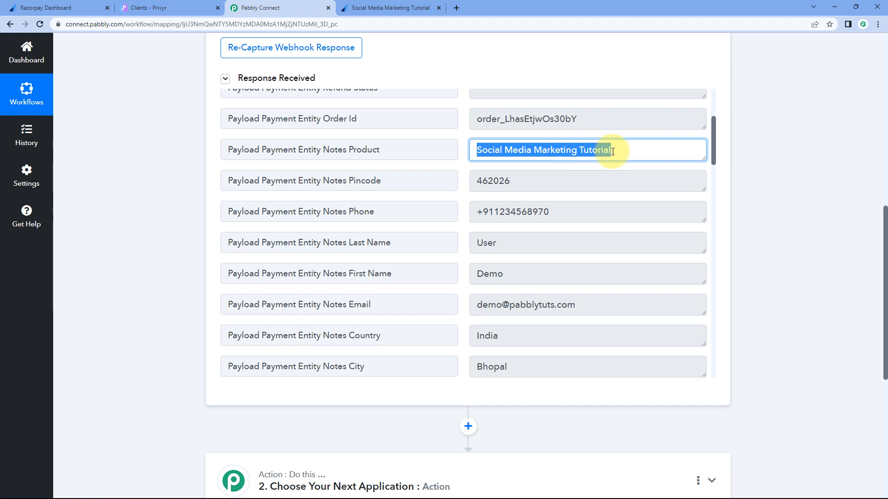
left_click(465, 151)
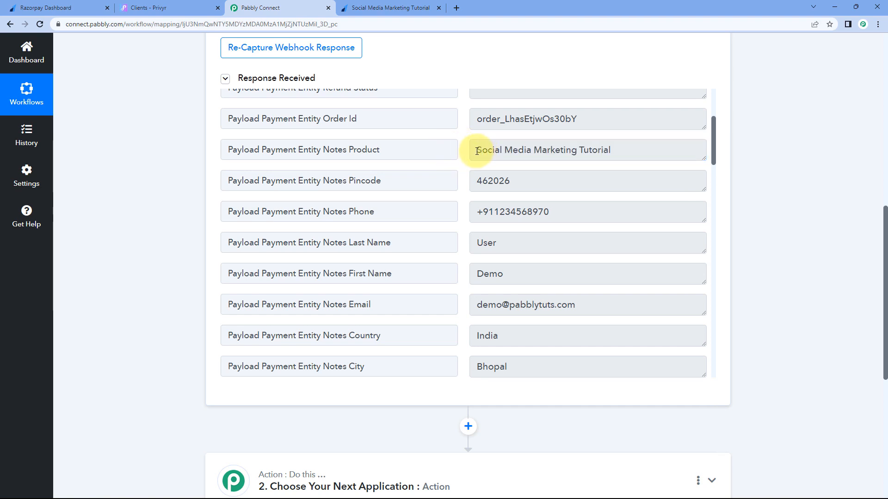
left_click_drag(477, 151, 610, 151)
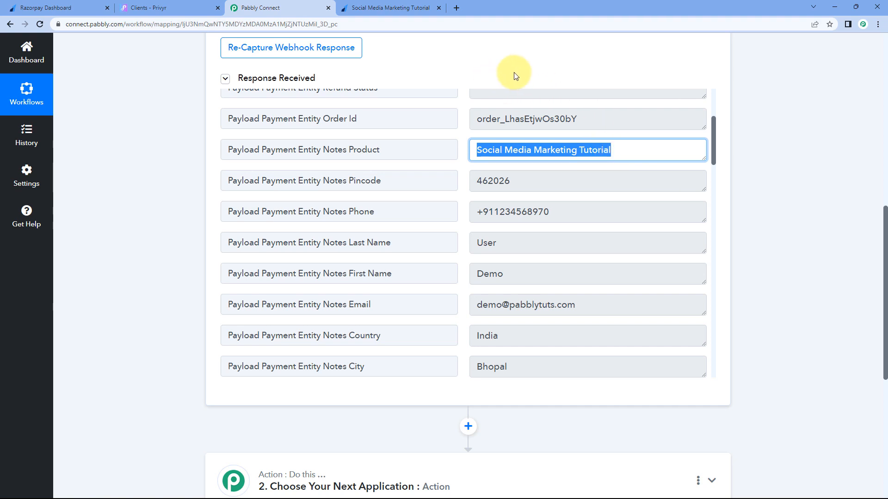
left_click(393, 8)
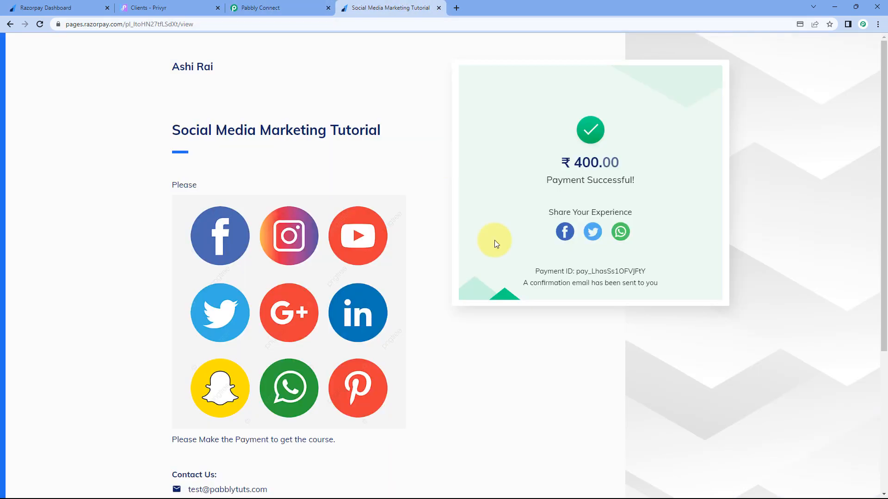
left_click(312, 8)
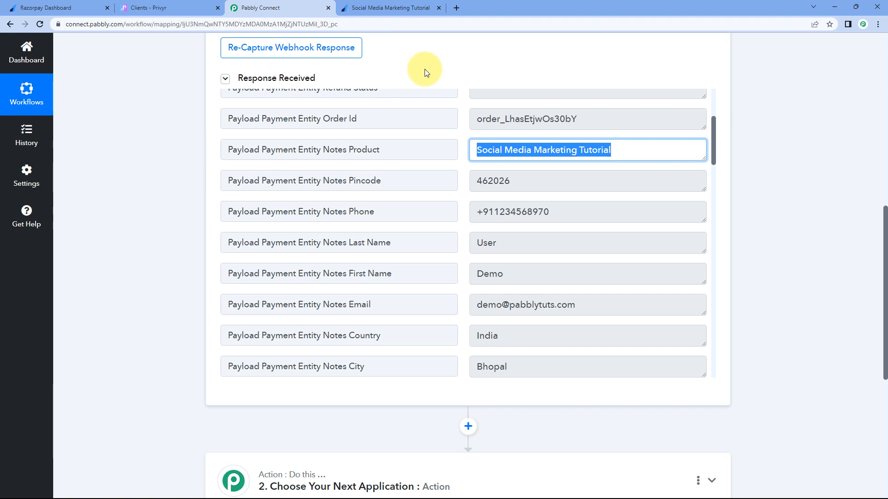
left_click(181, 179)
scroll(181, 178, "down", 6)
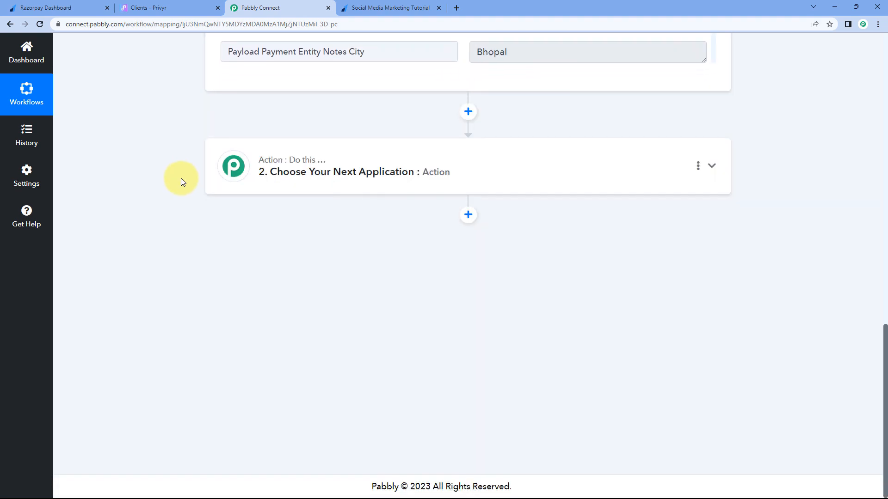
Step: Make Filter by Pabbly the workflow's action step
left_click(309, 172)
scroll(203, 214, "down", 1)
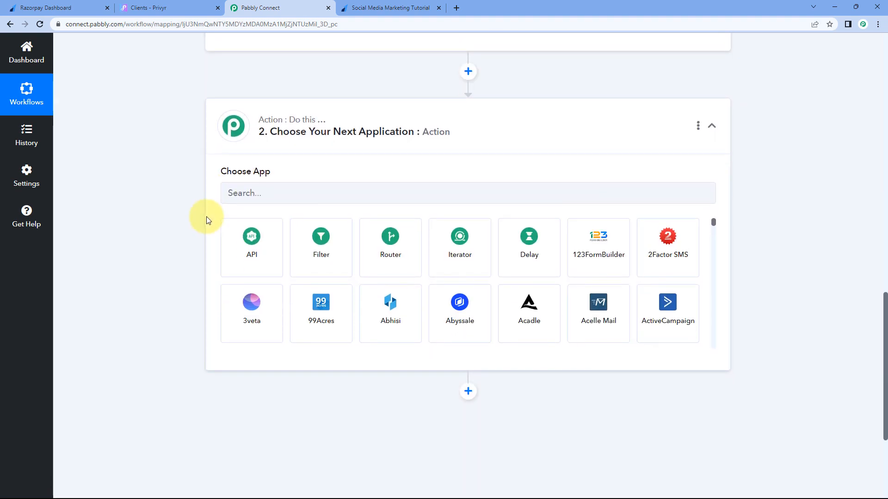
left_click(339, 239)
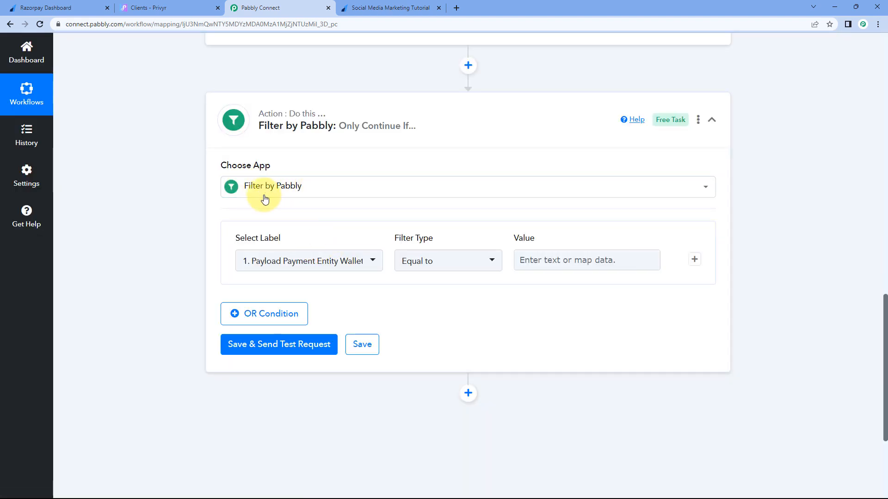
scroll(258, 196, "down", 1)
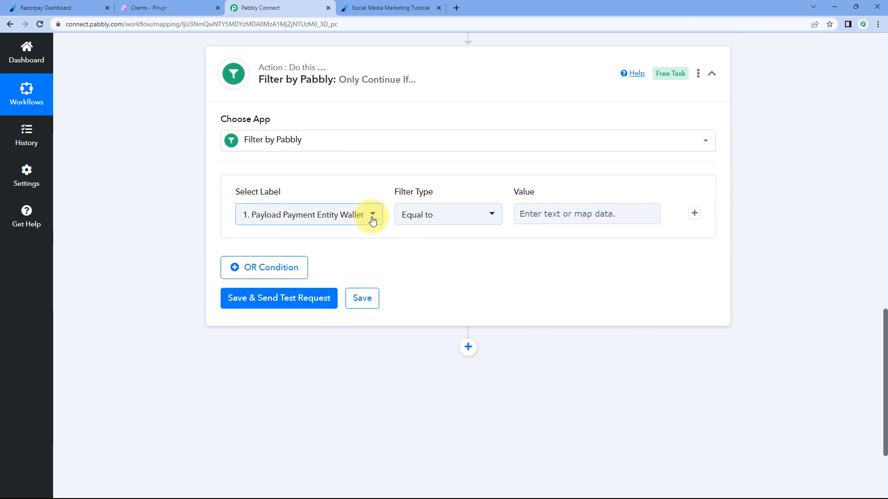
scroll(181, 199, "up", 5)
scroll(179, 202, "up", 6)
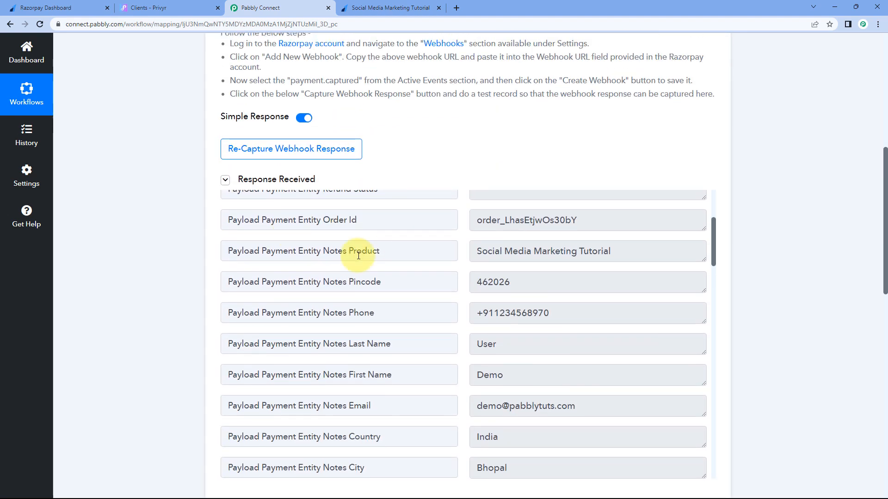
left_click_drag(440, 252, 200, 248)
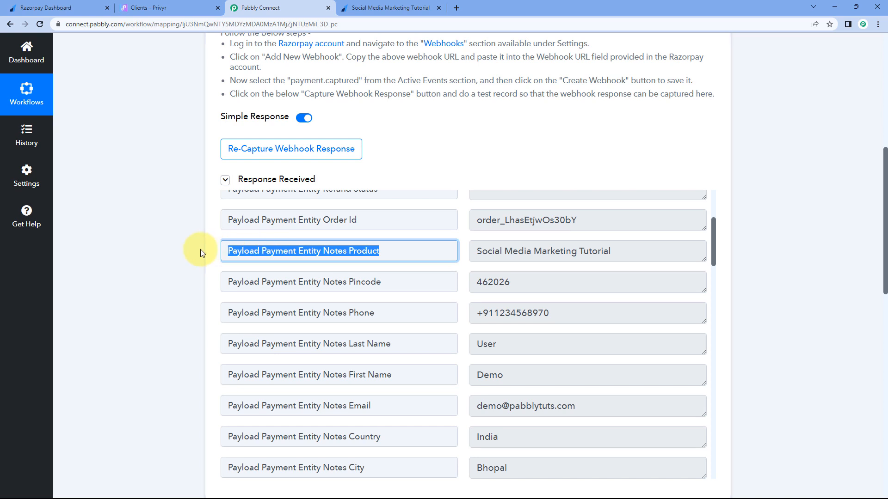
left_click_drag(480, 252, 615, 252)
left_click_drag(433, 252, 184, 258)
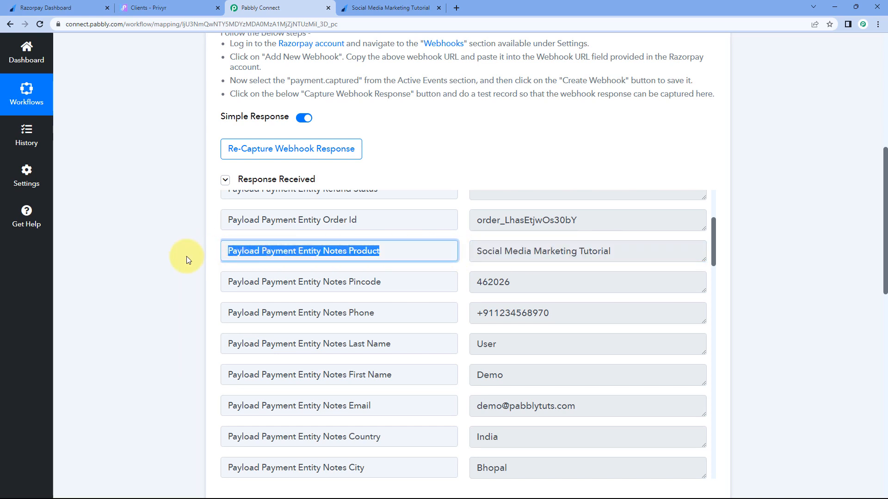
left_click(183, 260)
scroll(182, 260, "down", 12)
Step: Set the filter label to the Razorpay Payment Captured Notes Product field
left_click(340, 215)
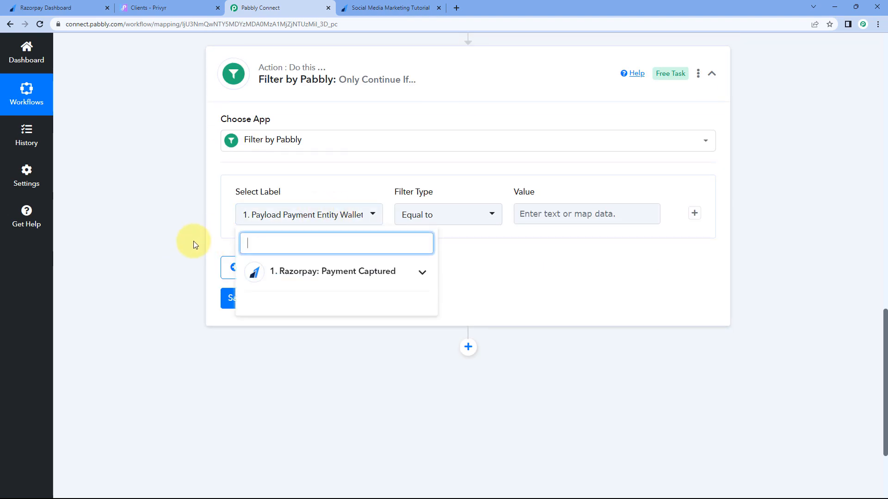
scroll(324, 209, "down", 2)
left_click(370, 190)
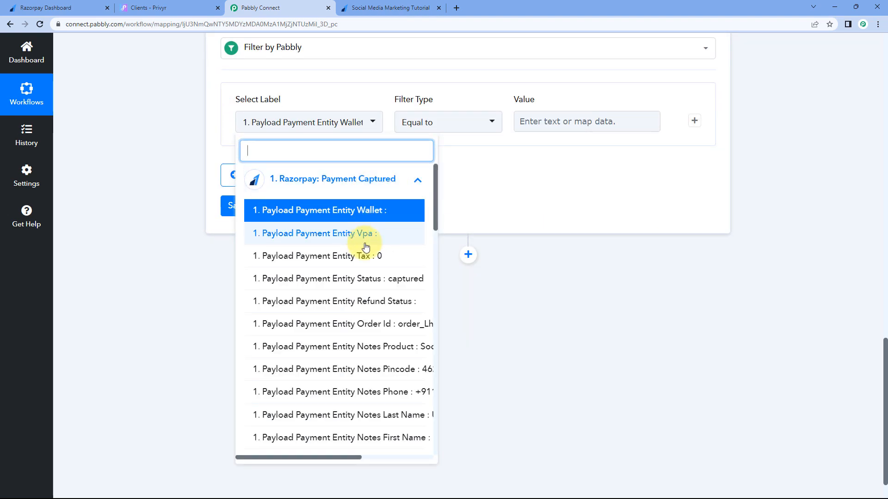
scroll(368, 241, "down", 1)
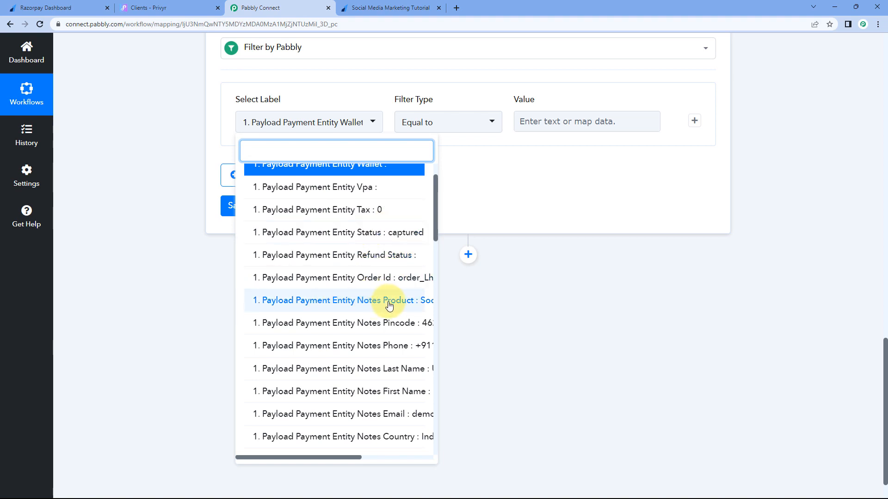
left_click_drag(325, 456, 345, 447)
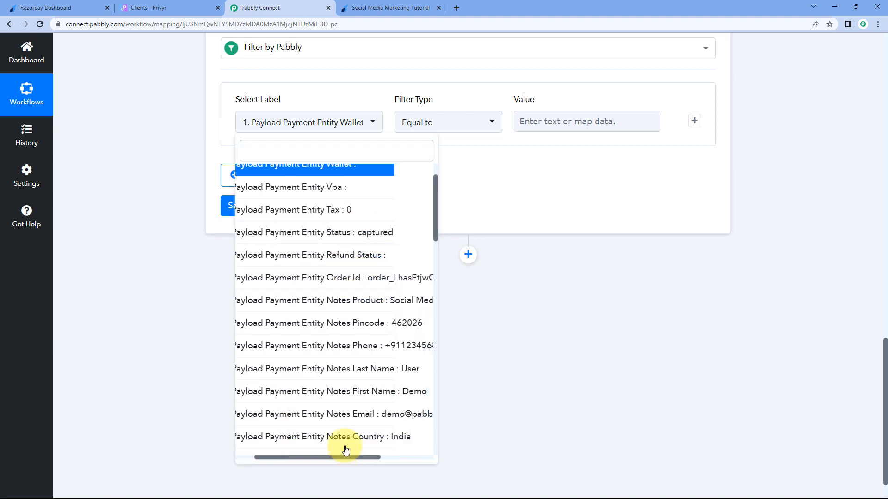
left_click(344, 303)
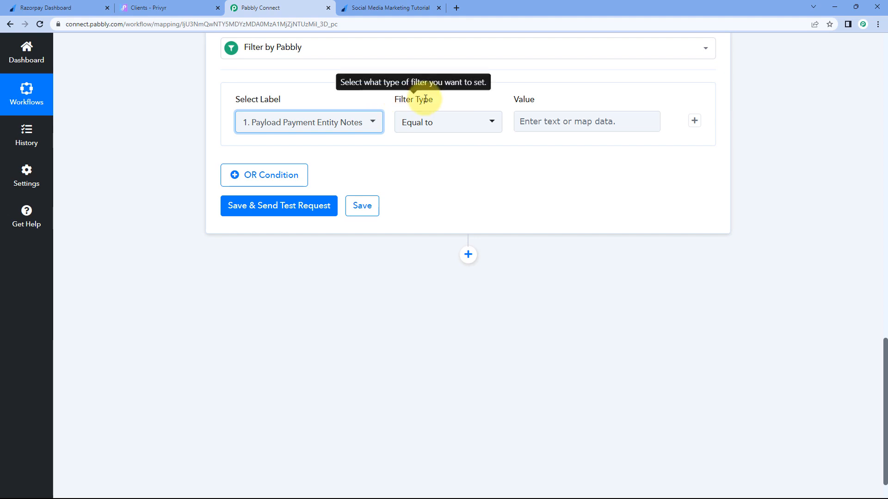
scroll(460, 184, "up", 2)
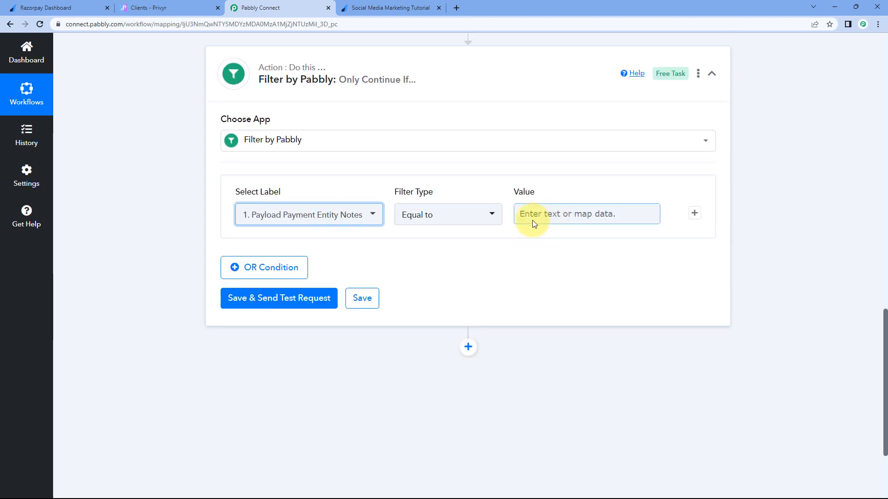
Step: Copy the product name from the payment data and paste 'Social Media Marketing Tutorial' as the filter value
scroll(513, 187, "up", 5)
scroll(503, 204, "up", 4)
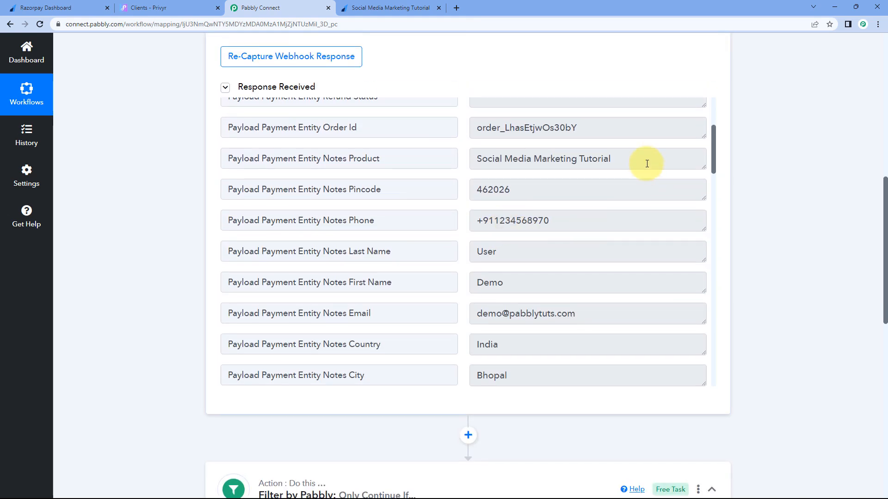
left_click_drag(646, 162, 451, 159)
right_click(485, 160)
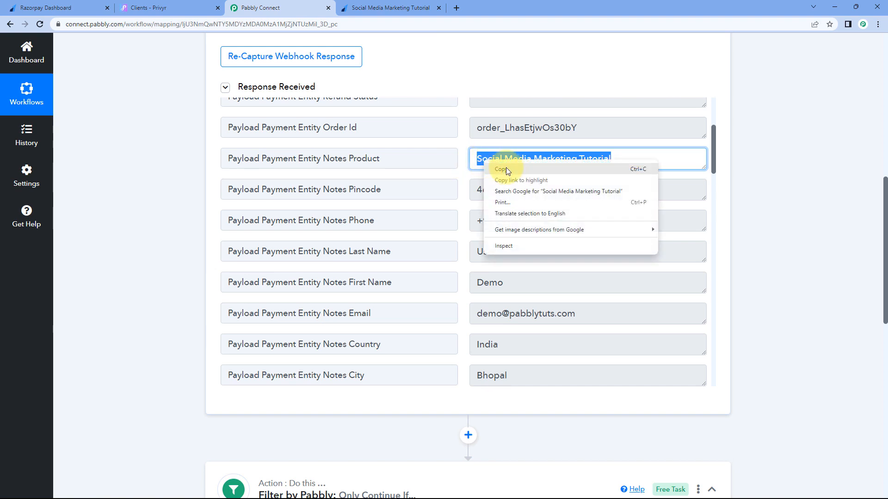
left_click(506, 169)
left_click(456, 173)
scroll(739, 217, "down", 9)
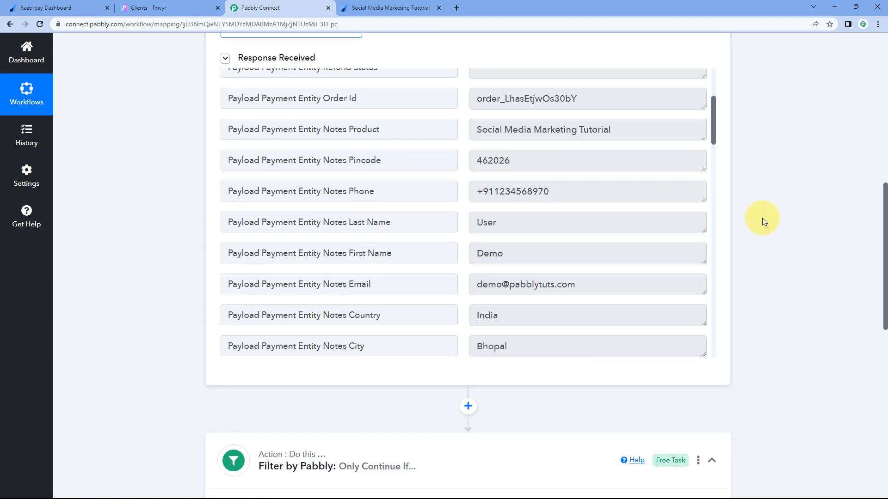
left_click(531, 211)
right_click(531, 207)
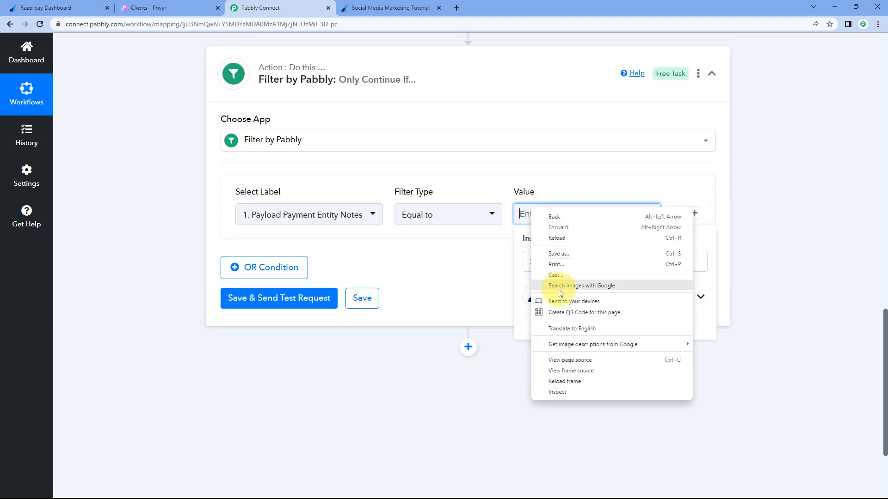
left_click(523, 217)
right_click(522, 217)
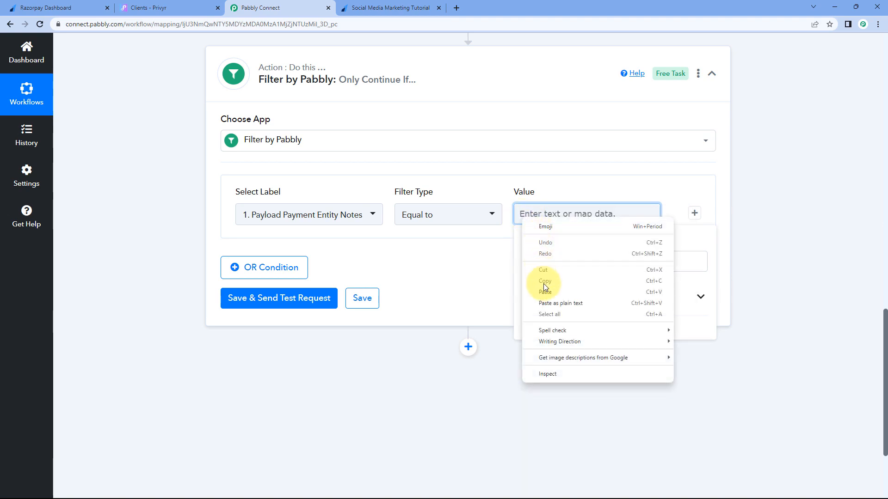
left_click(543, 284)
left_click(481, 268)
Step: Save and test the filter, confirming a success status with 'Condition is true'
left_click(297, 301)
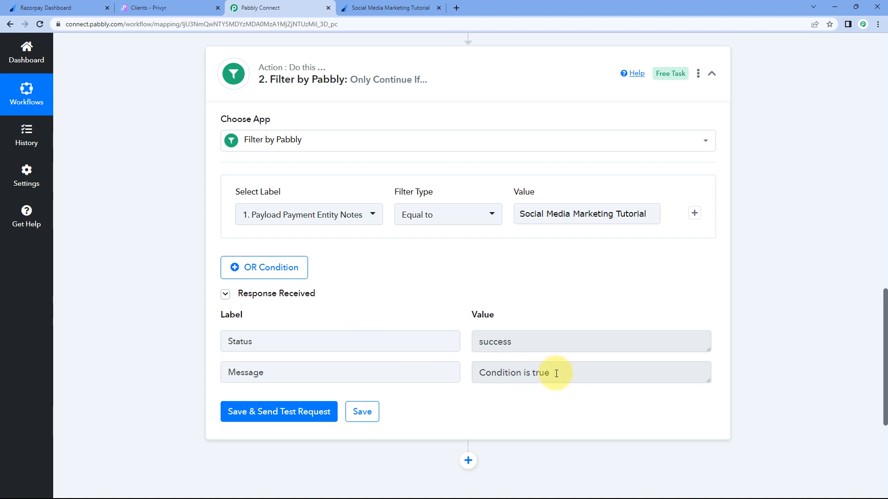
left_click_drag(556, 373, 460, 359)
left_click(464, 318)
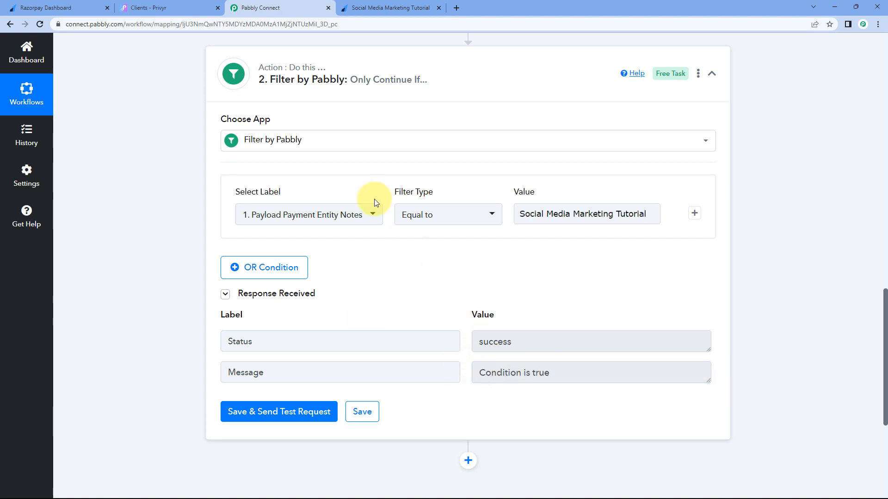
scroll(556, 254, "up", 1)
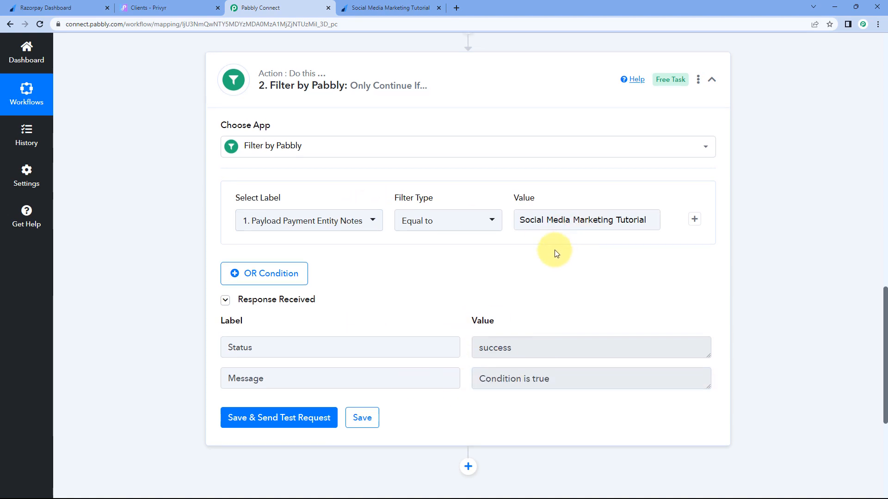
Step: Point out the Notes Product field in the captured payment data and collapse the Filter step
scroll(557, 254, "up", 9)
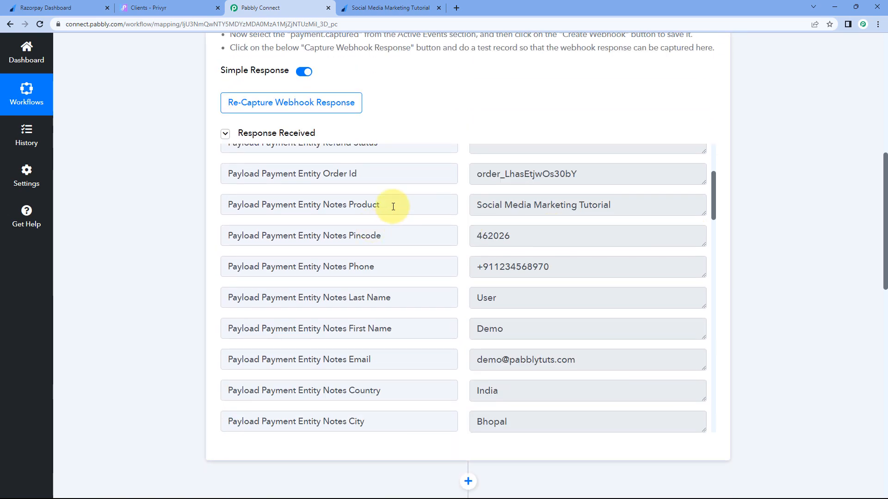
left_click_drag(393, 206, 198, 202)
left_click(233, 204)
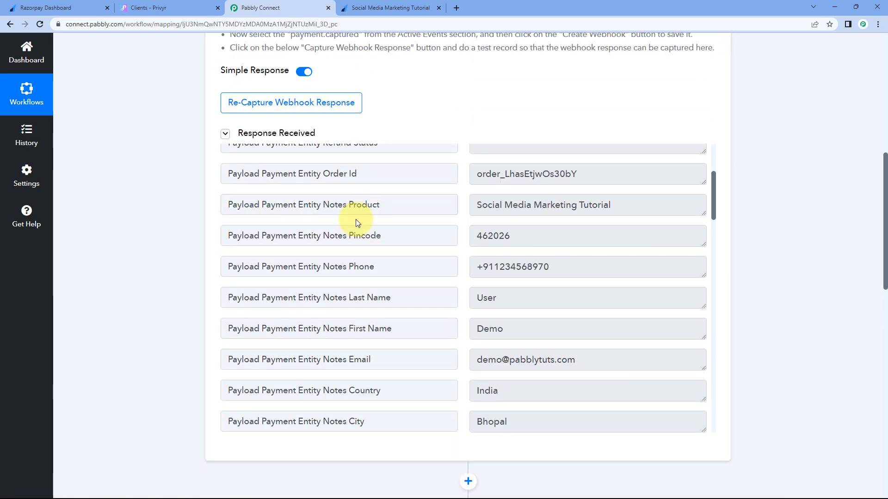
scroll(783, 232, "down", 9)
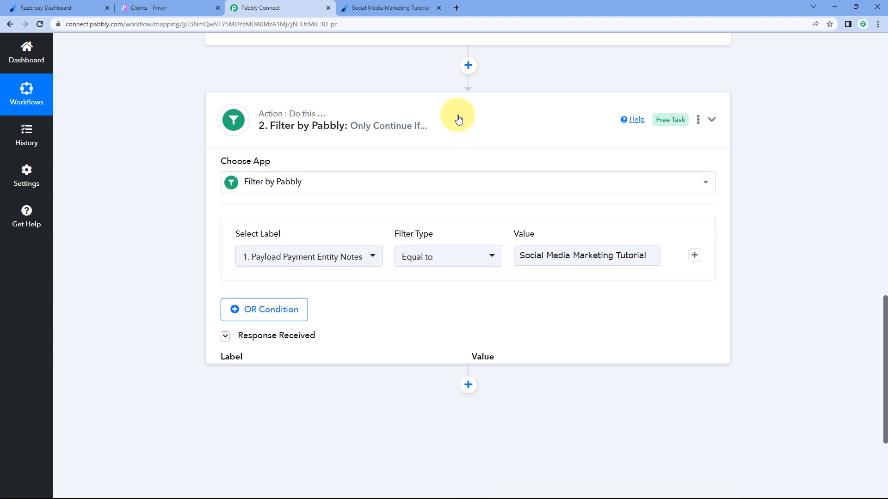
left_click(457, 120)
scroll(416, 131, "up", 2)
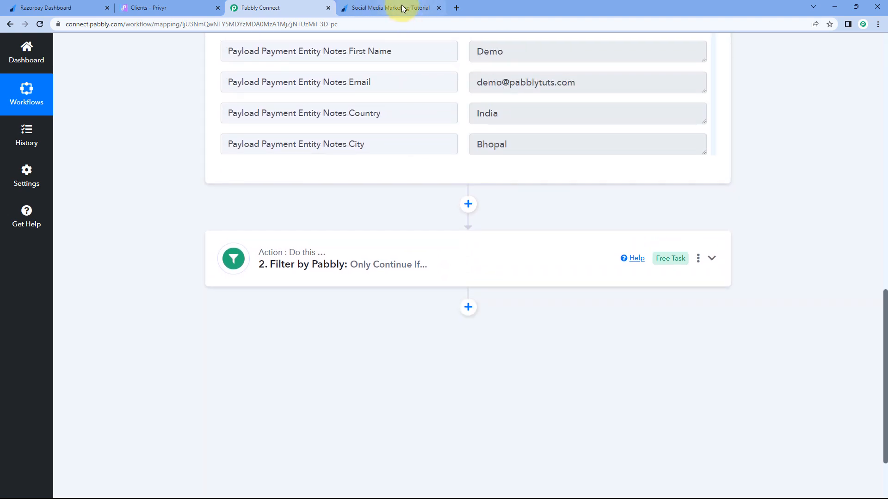
Step: Check the successful Razorpay test payment and the Privyr client list before returning to the workflow
left_click(394, 8)
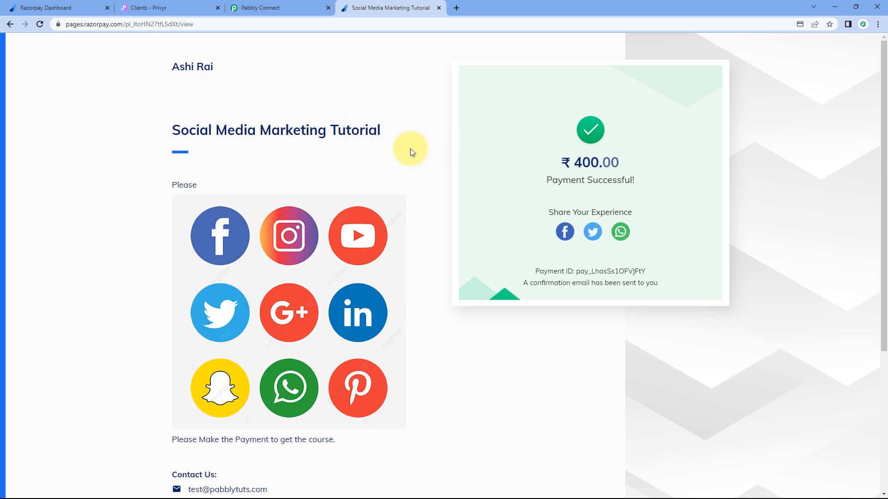
left_click(185, 8)
left_click(324, 4)
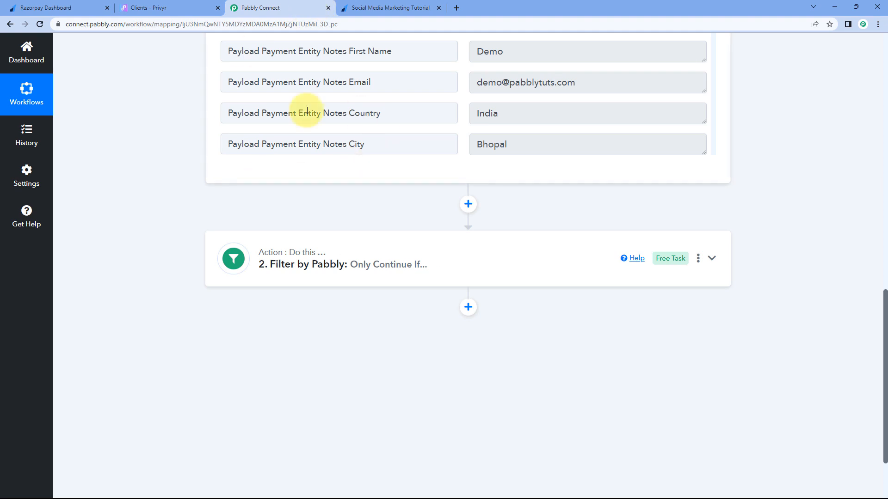
scroll(382, 202, "up", 3)
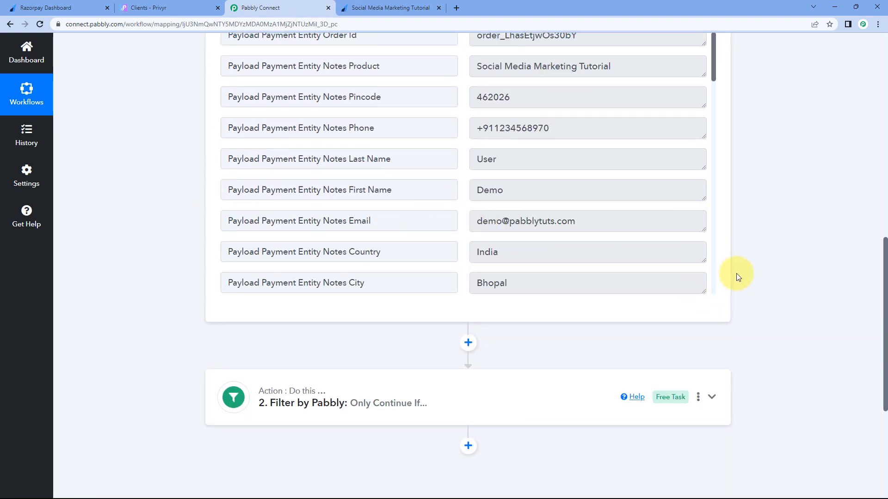
scroll(738, 274, "down", 5)
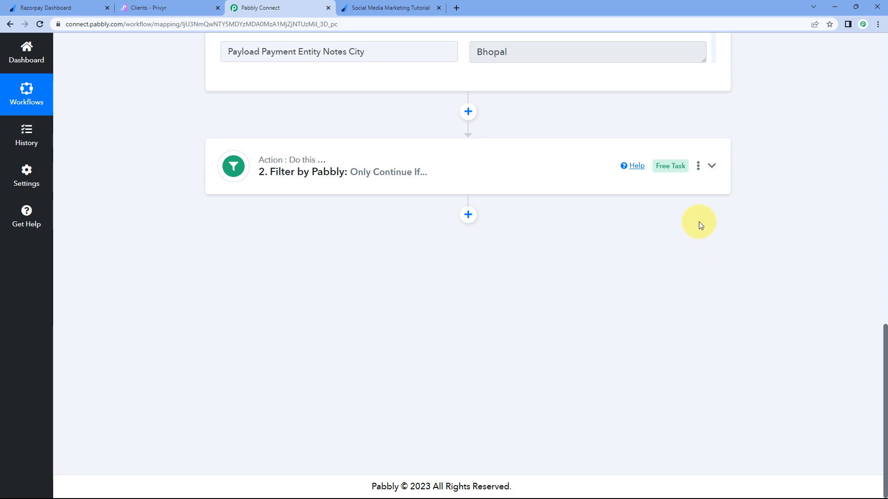
Step: Insert a third step below the filter, search for 'Privyr', and choose its Create Client action event
left_click(469, 215)
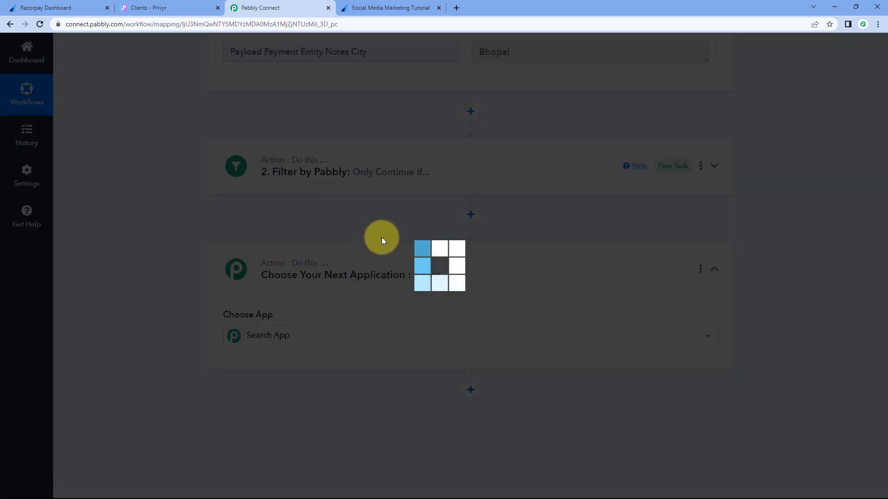
scroll(146, 228, "down", 4)
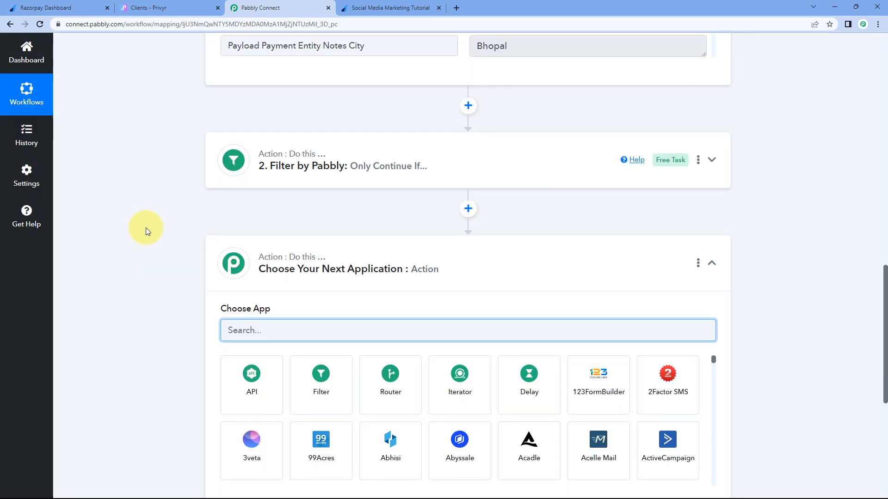
type("Privyr")
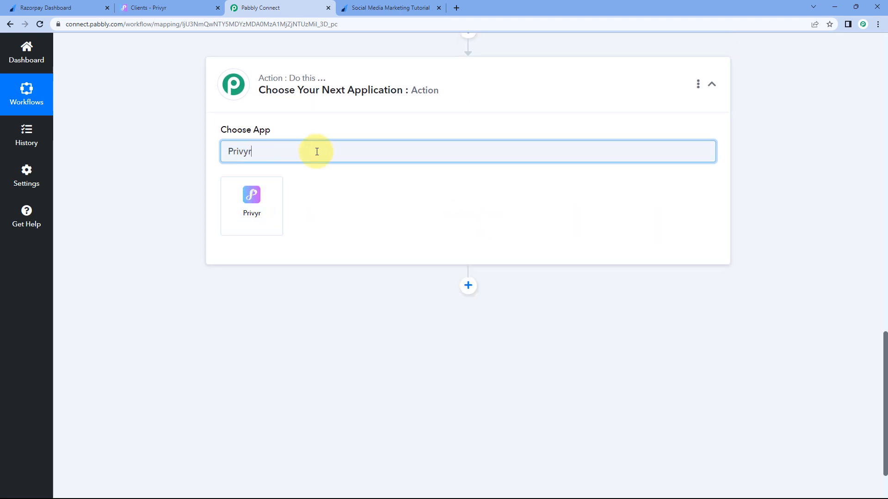
left_click(275, 208)
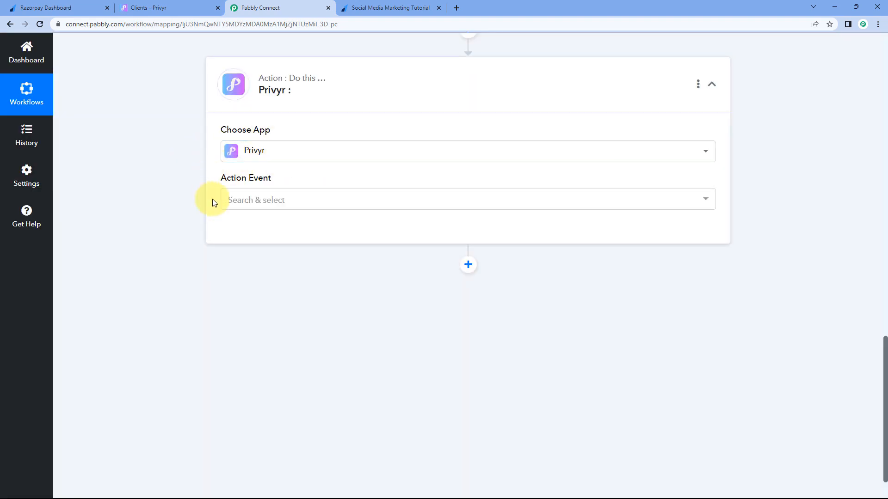
left_click(317, 201)
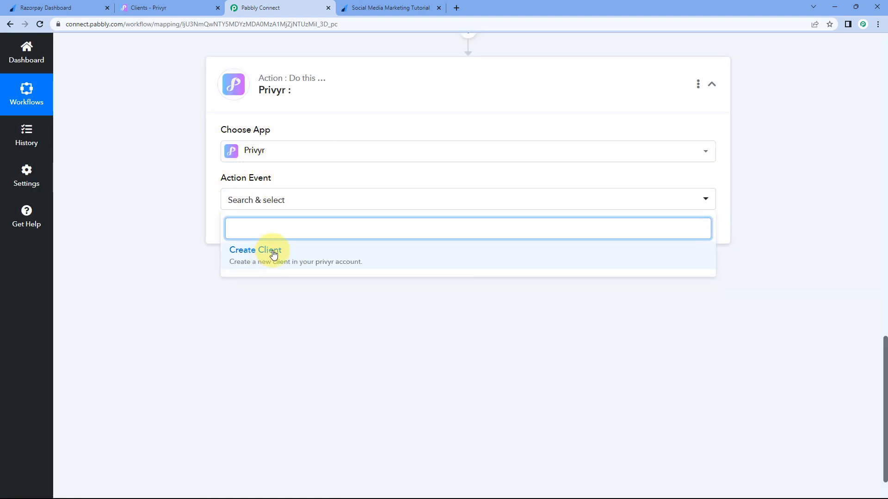
left_click(297, 254)
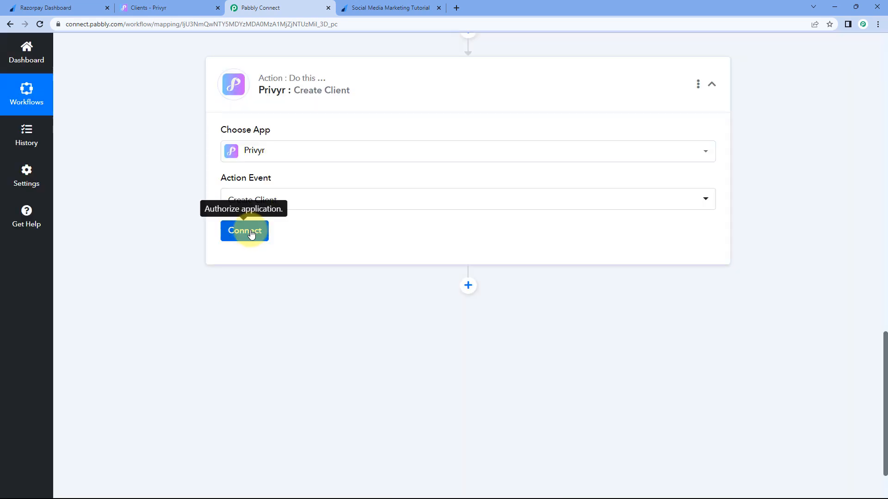
Step: Start a new Privyr connection via Add New Connection, then switch to the Privyr clients tab
left_click(250, 230)
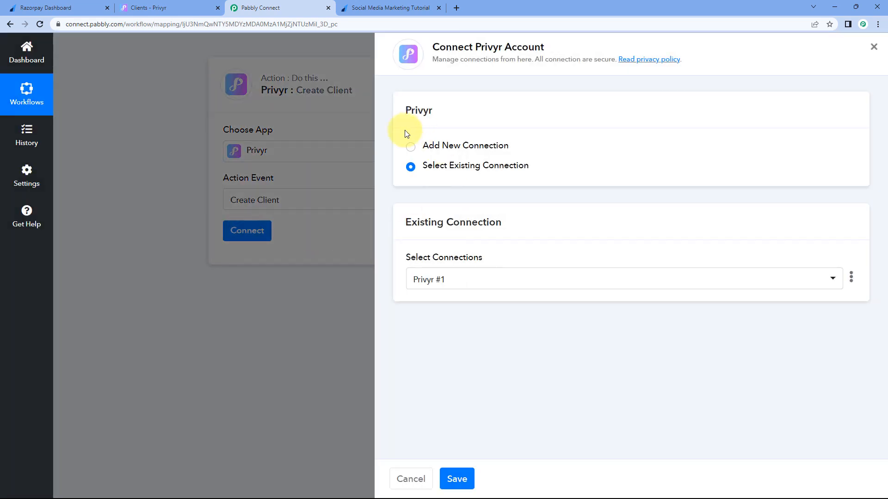
left_click(409, 147)
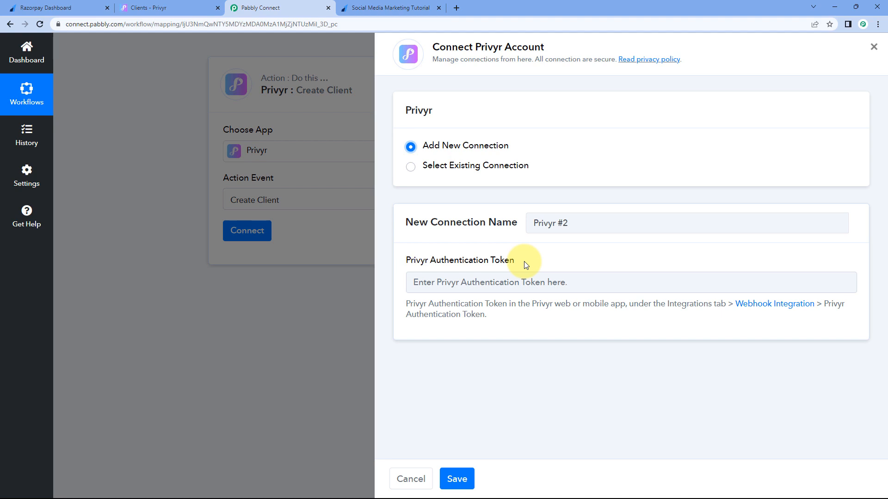
left_click(184, 5)
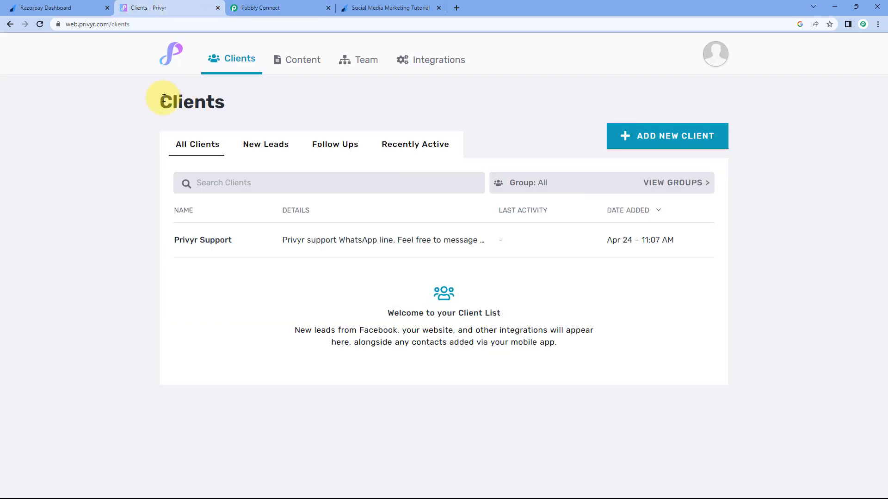
Step: Copy the authentication token from Privyr's Integrations > Webhooks configuration page
left_click(419, 65)
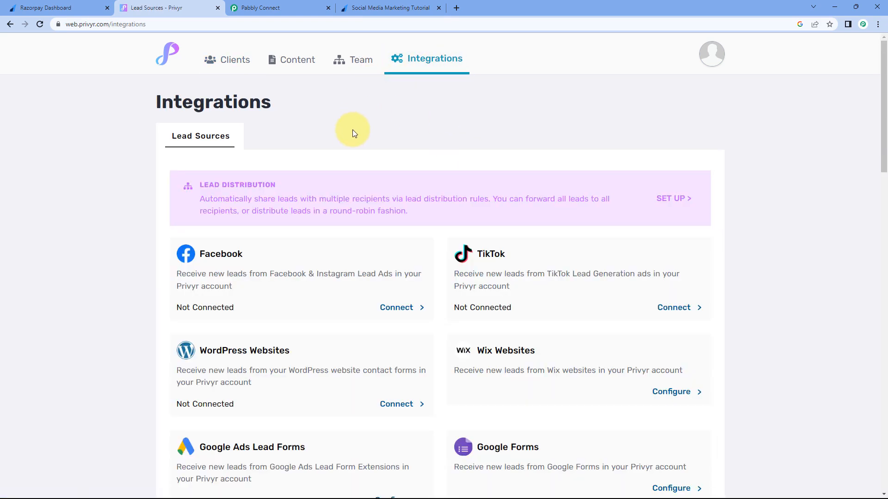
scroll(496, 184, "down", 6)
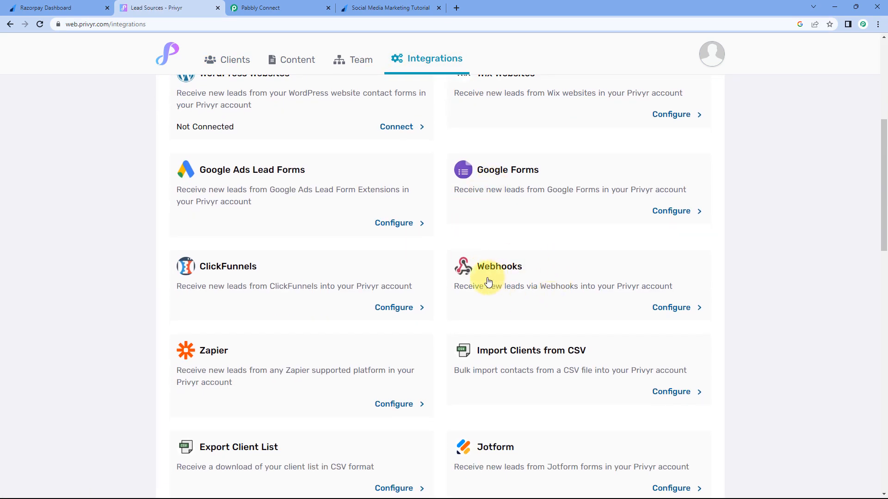
left_click(669, 308)
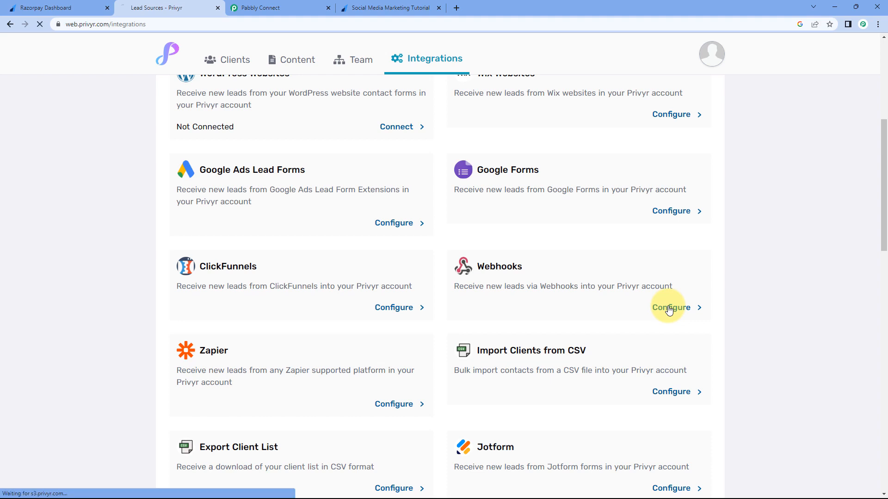
scroll(482, 224, "down", 3)
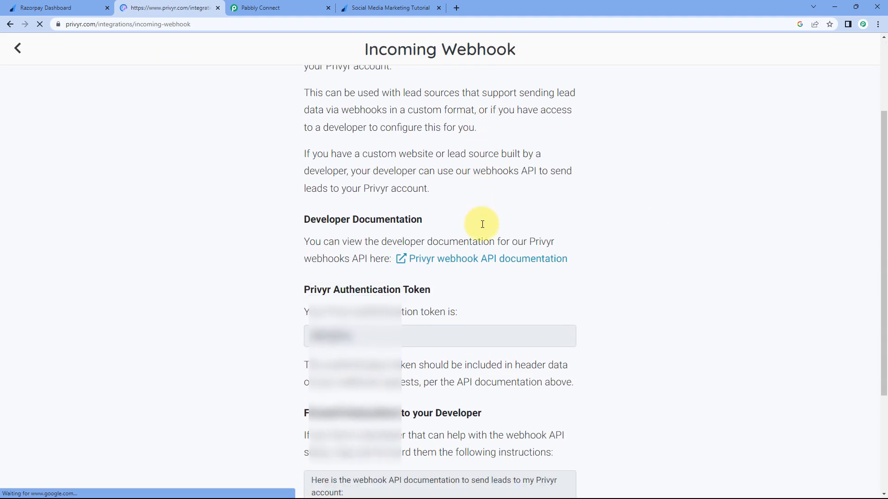
scroll(478, 199, "down", 3)
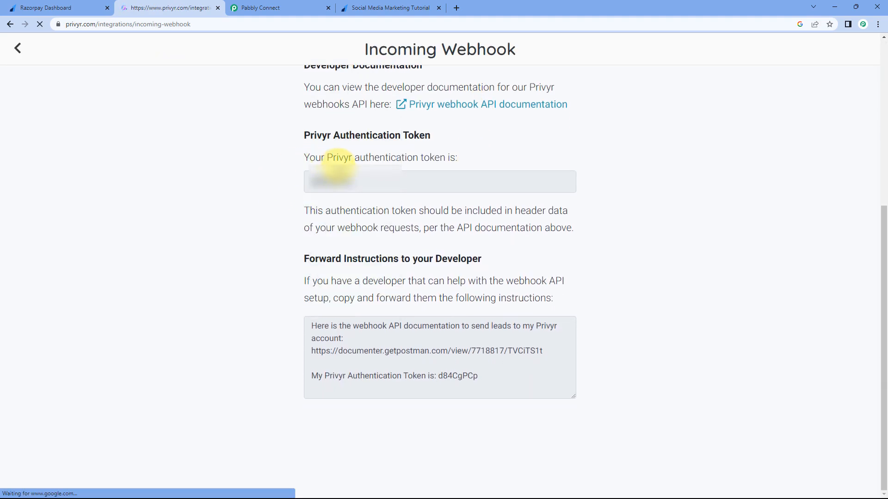
left_click(323, 180)
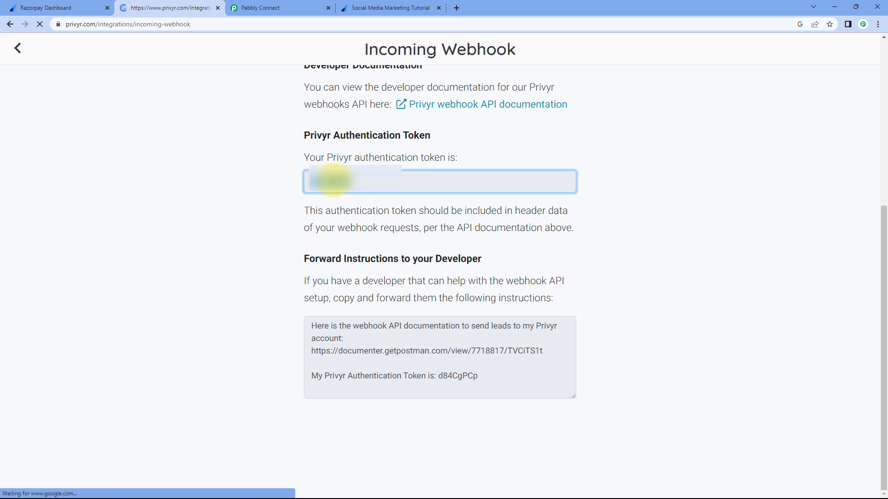
right_click(333, 180)
left_click(342, 189)
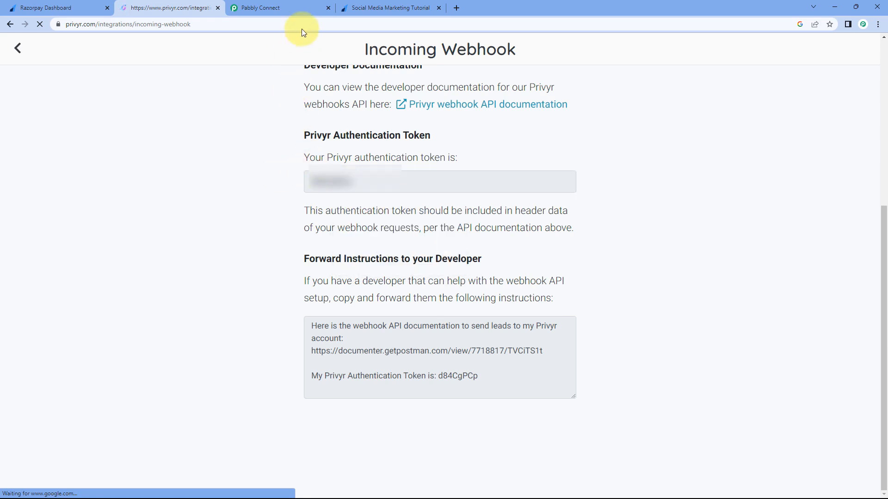
Step: Back in Pabbly Connect, get the Authentication Token field ready for pasting
left_click(288, 3)
left_click(442, 282)
right_click(443, 282)
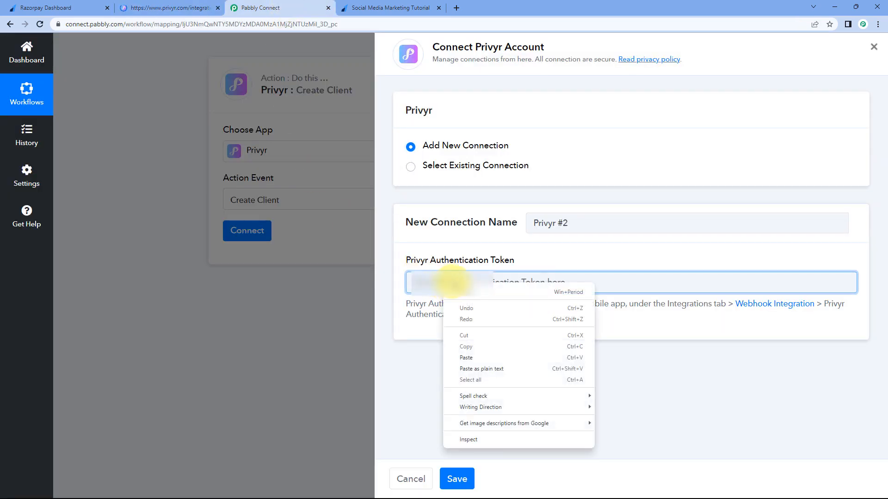
Step: Paste the Privyr token and save the connection, revealing the Name, Lead Source, Email and Phone fields
left_click(472, 349)
left_click(456, 478)
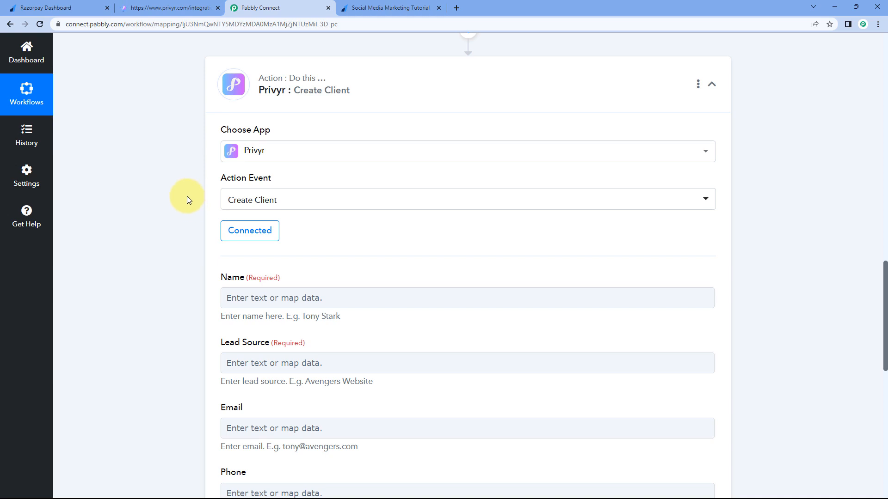
scroll(188, 199, "down", 3)
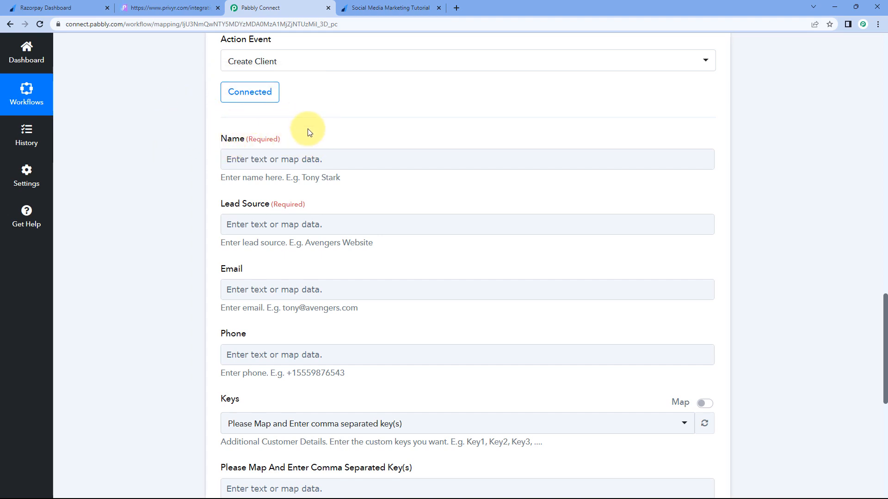
Step: Point out the first and last name values in the Razorpay test response
scroll(172, 206, "up", 11)
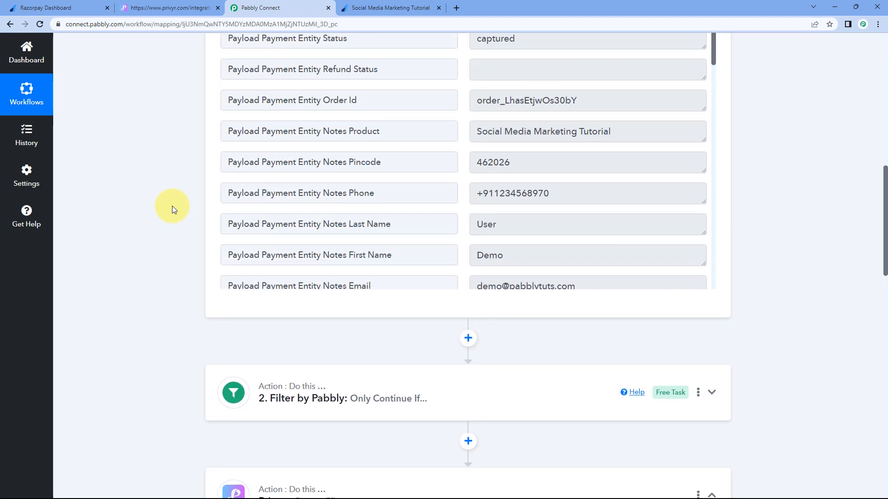
scroll(445, 191, "down", 3)
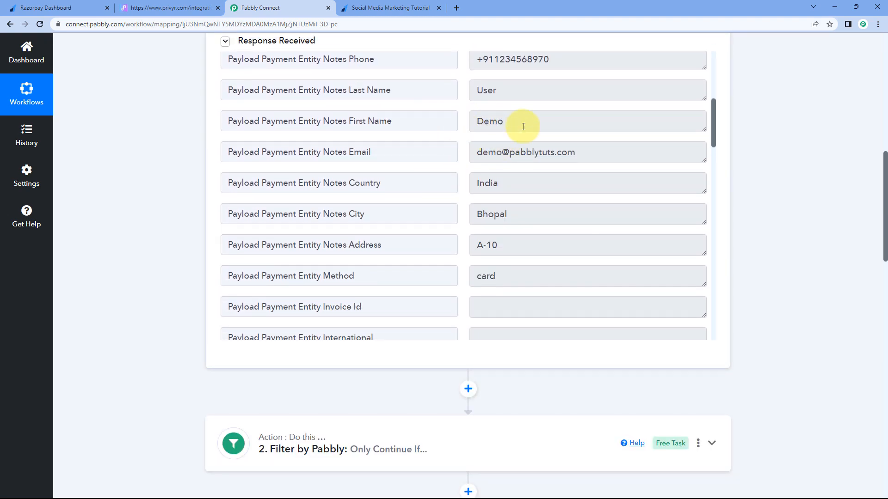
left_click_drag(516, 123, 466, 119)
left_click_drag(523, 88, 467, 92)
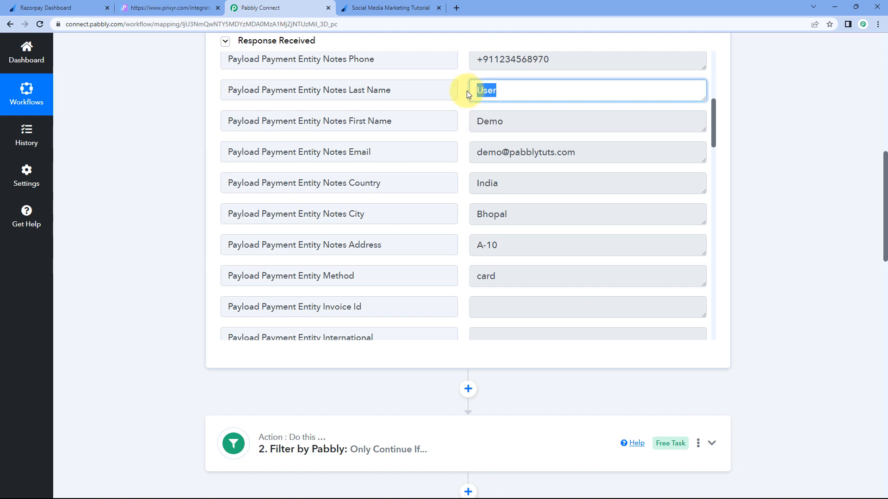
left_click(463, 111)
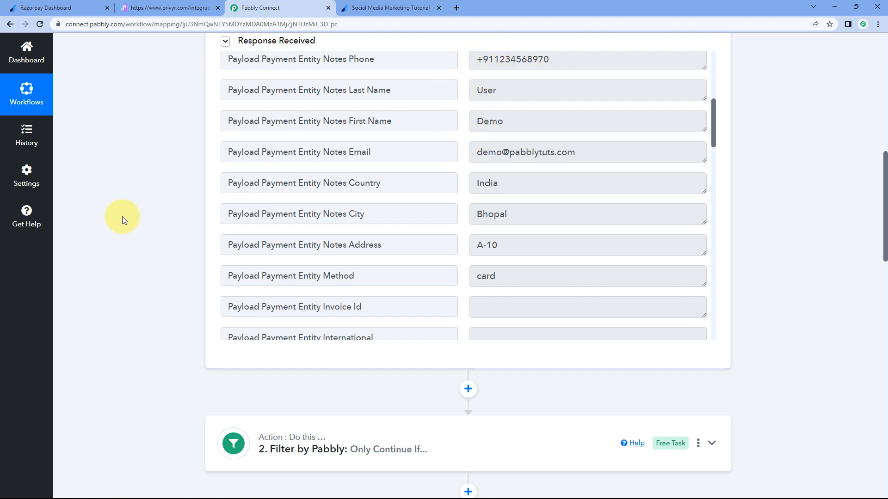
scroll(166, 209, "down", 5)
scroll(167, 210, "down", 6)
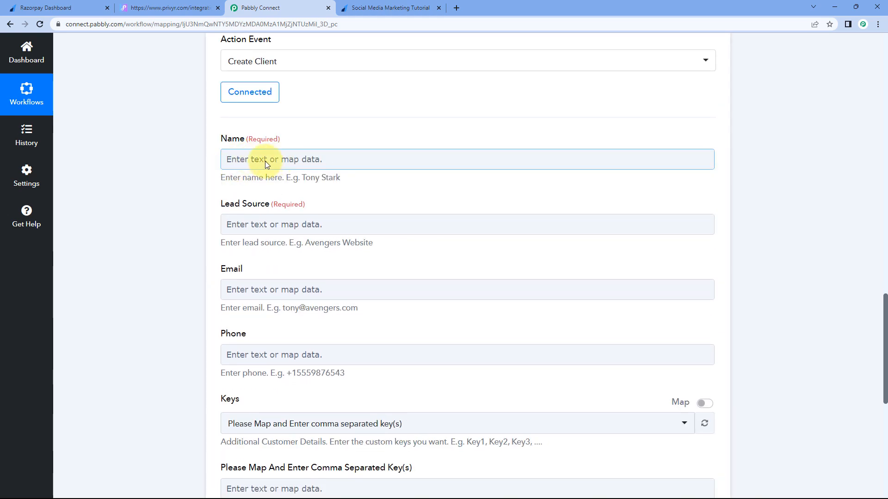
Step: Map Notes First Name followed by Notes Last Name into the Privyr Name field
left_click(241, 159)
scroll(193, 166, "down", 1)
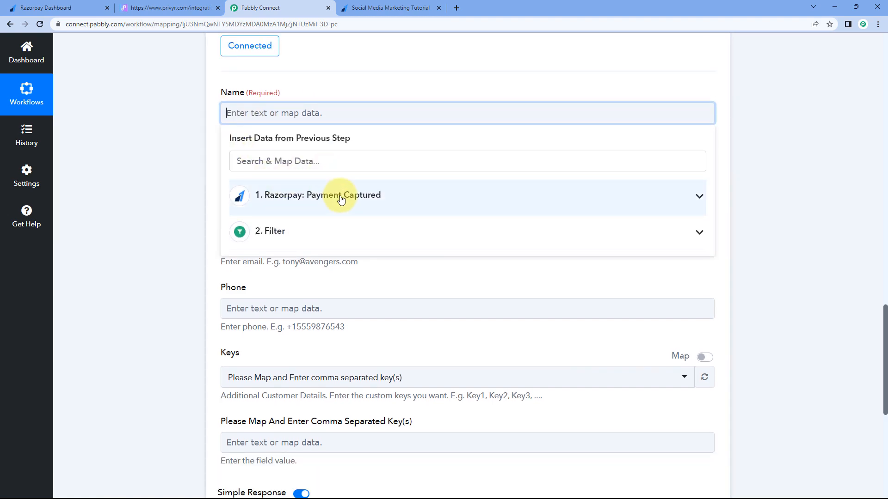
left_click(382, 197)
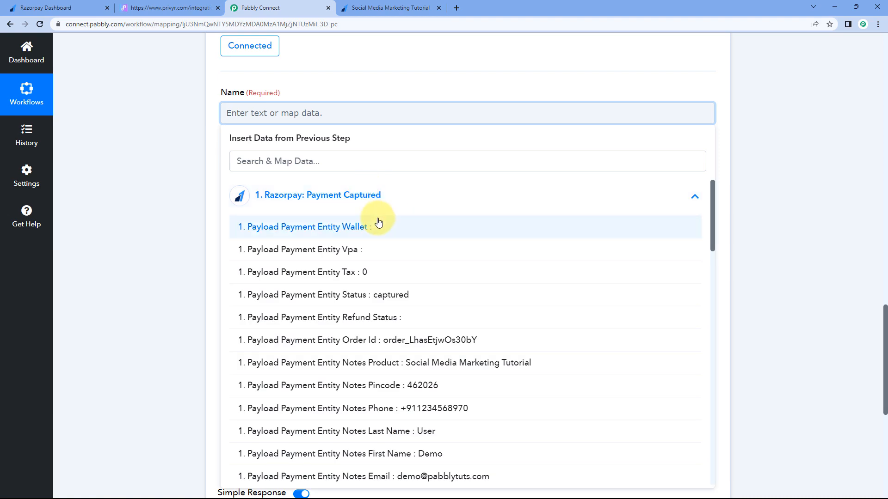
scroll(382, 321, "down", 2)
left_click(377, 362)
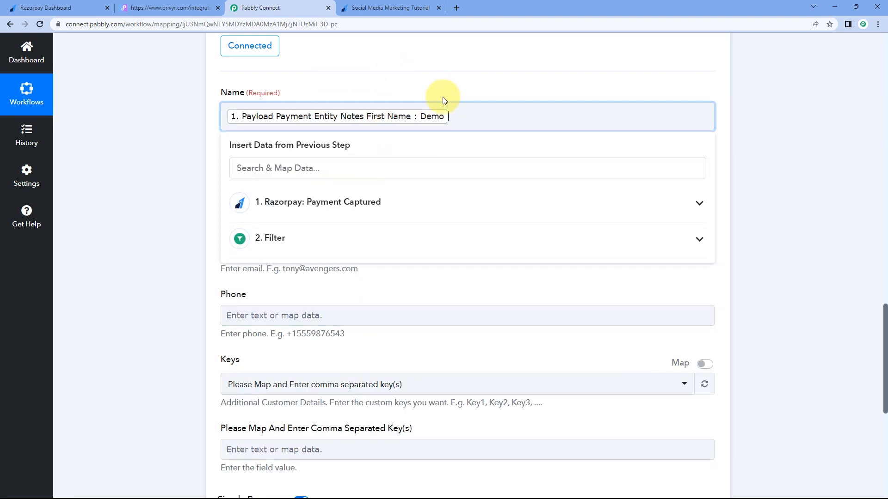
left_click(359, 203)
scroll(364, 324, "down", 1)
scroll(366, 339, "down", 2)
left_click(365, 334)
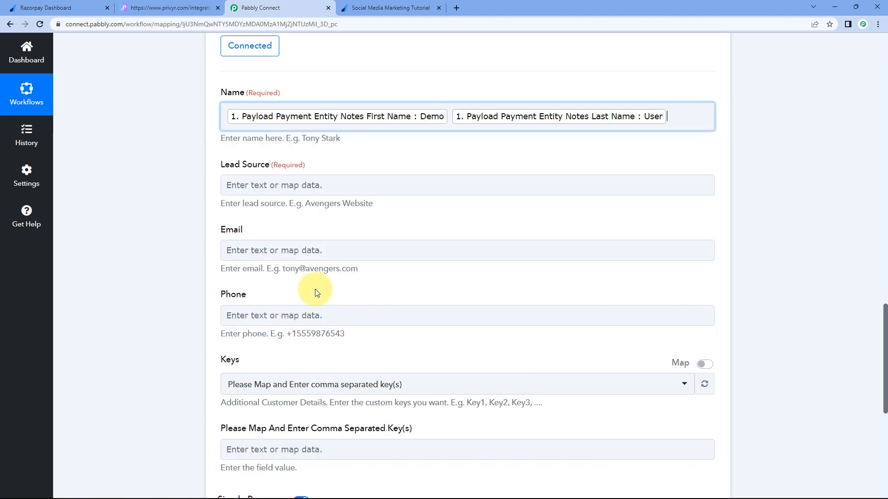
left_click(176, 163)
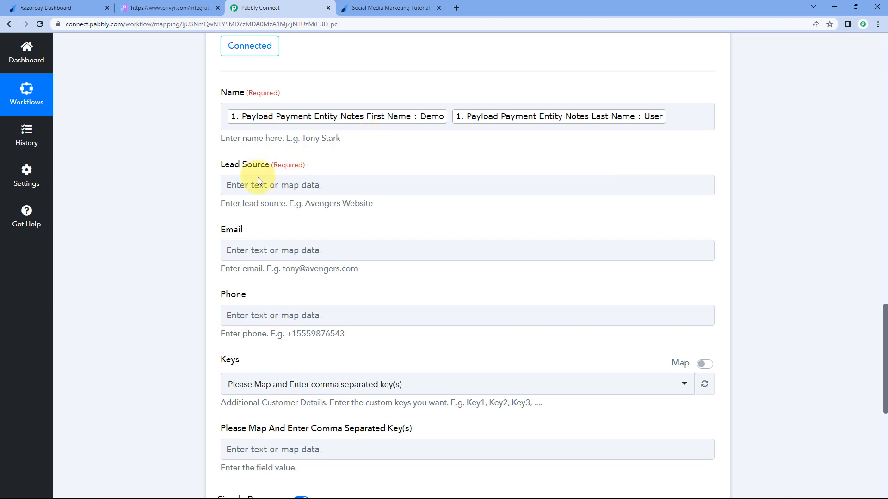
left_click(270, 185)
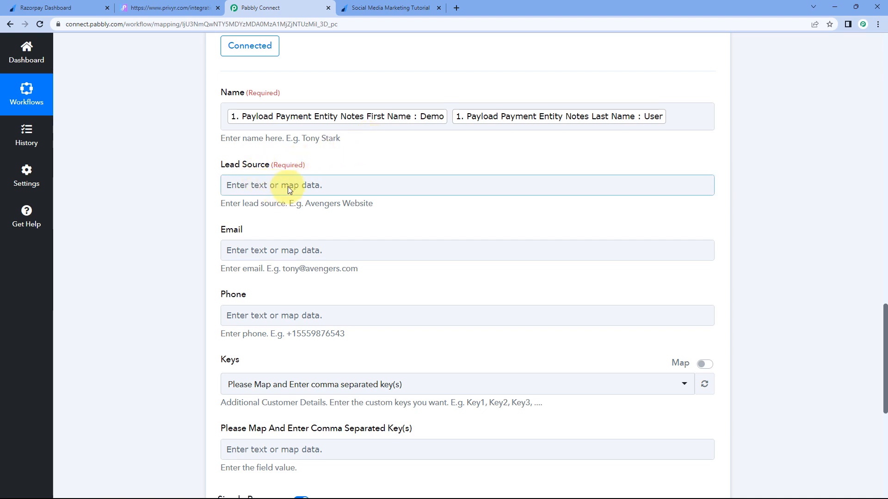
Step: Enter 'Razorpay' as the Privyr client's Lead Source
left_click(290, 187)
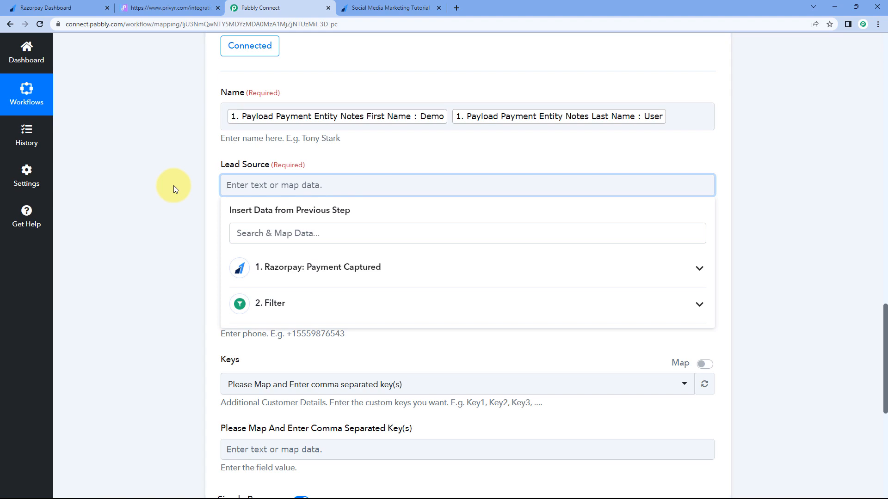
type("Razorpay")
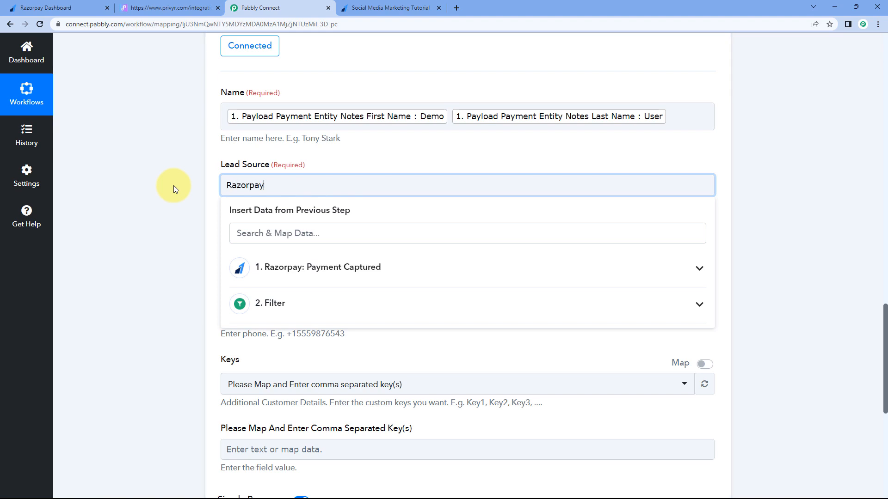
left_click(174, 185)
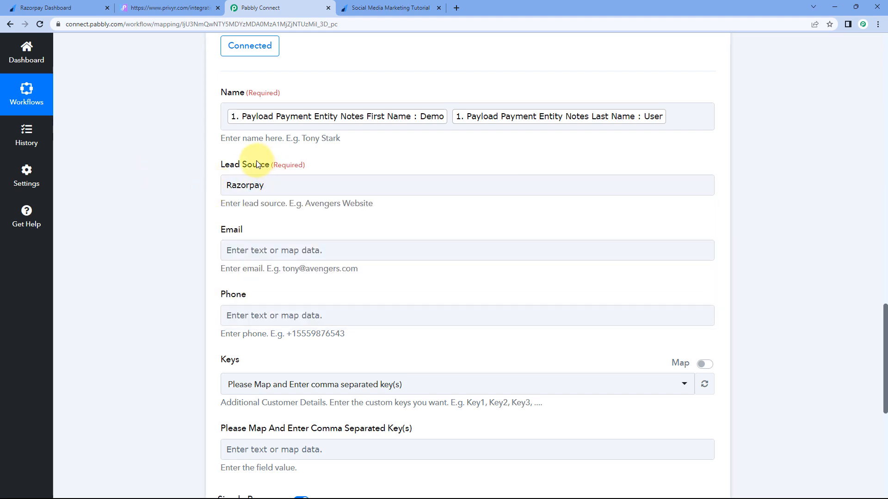
Step: Map the payment's Payload Payment Entity Notes Email into the Email field
scroll(202, 148, "down", 1)
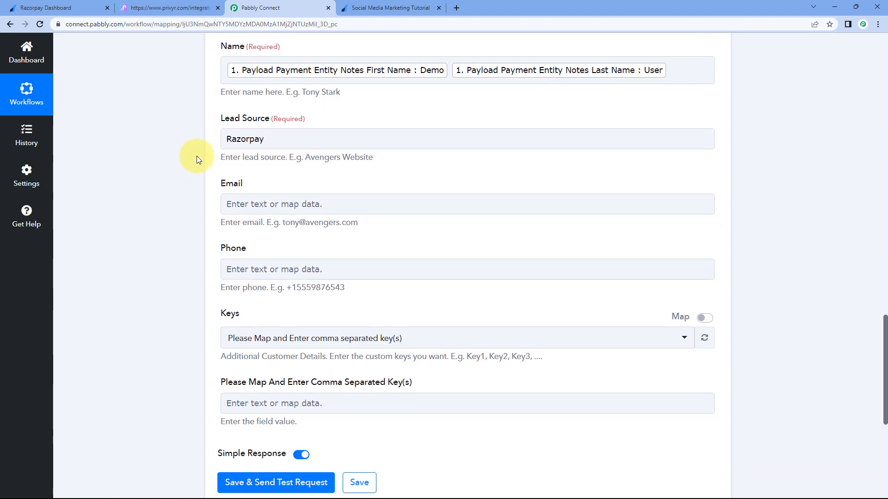
scroll(273, 168, "down", 1)
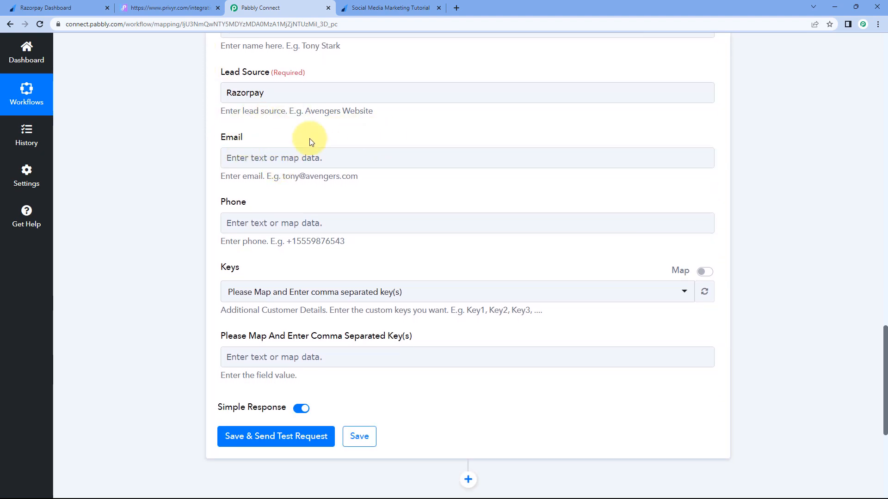
left_click(269, 158)
left_click(260, 155)
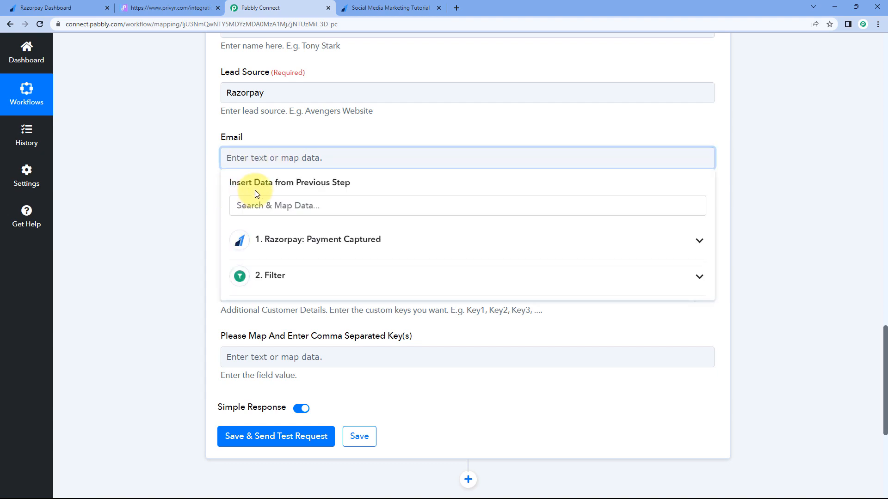
left_click(311, 241)
scroll(198, 227, "down", 2)
scroll(252, 205, "down", 3)
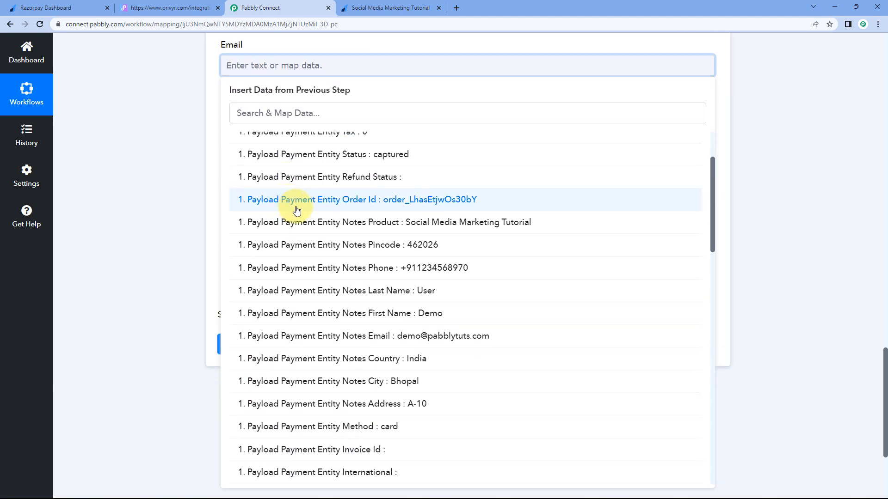
scroll(295, 219, "down", 3)
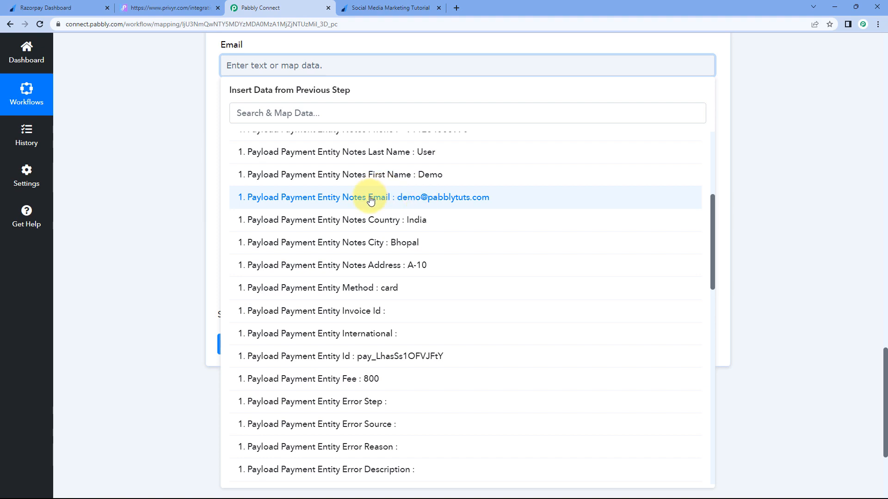
left_click(370, 198)
left_click(196, 123)
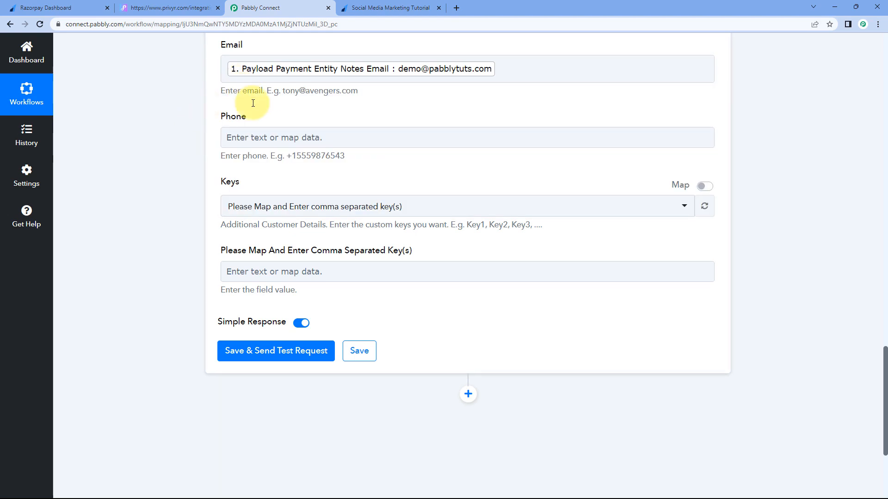
left_click(255, 137)
left_click(286, 216)
scroll(231, 215, "down", 3)
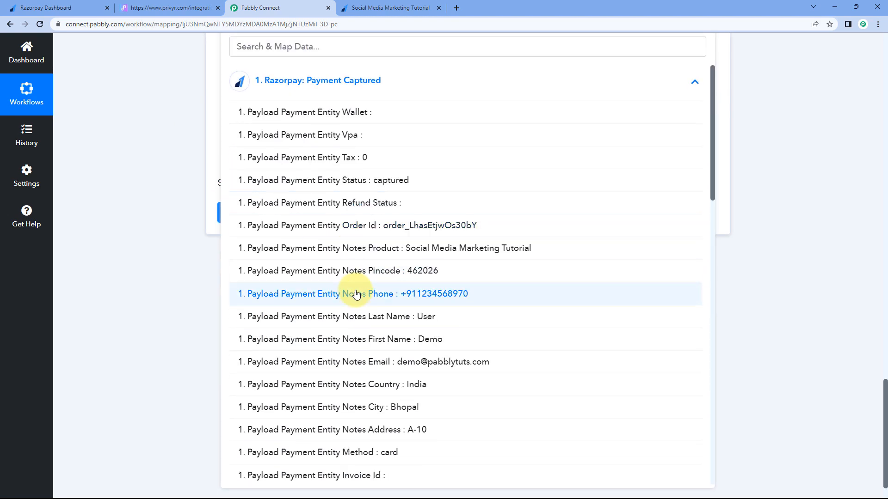
left_click(356, 294)
left_click(174, 133)
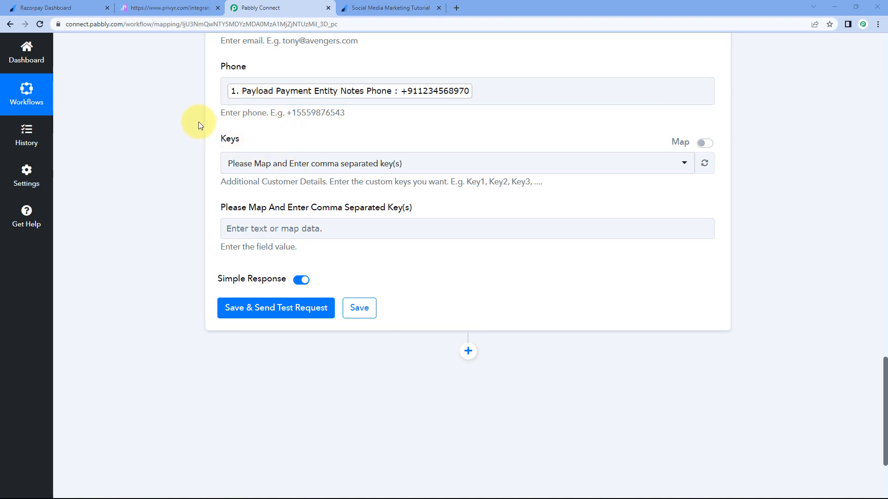
scroll(198, 121, "down", 1)
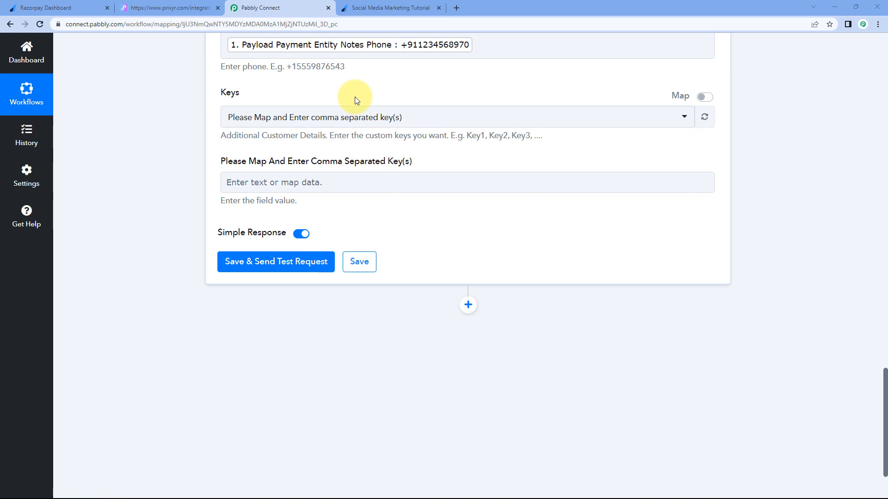
scroll(356, 100, "up", 6)
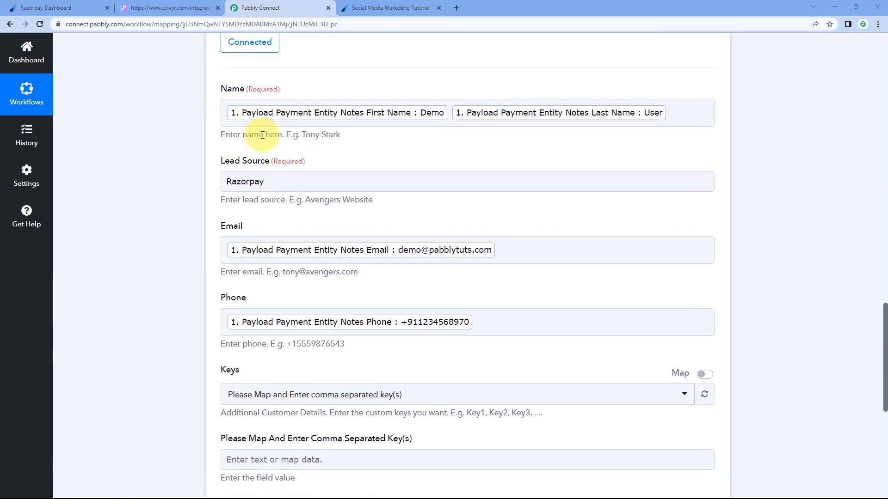
scroll(197, 163, "down", 4)
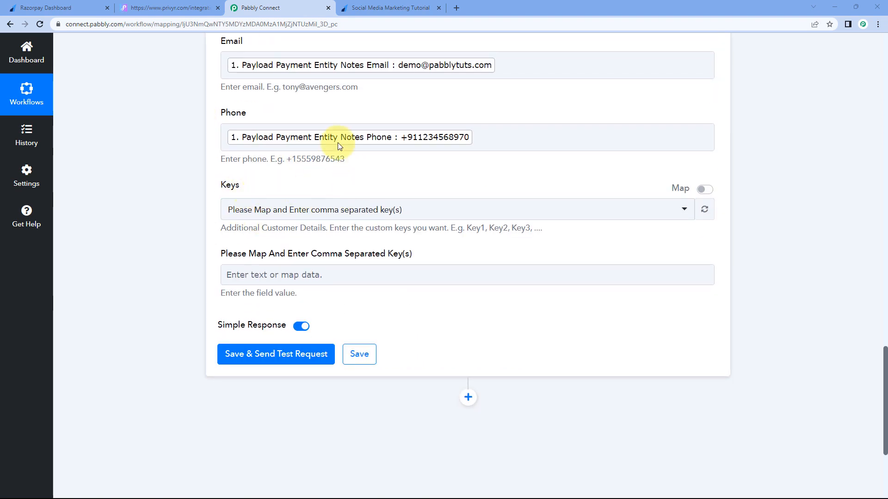
scroll(273, 193, "up", 4)
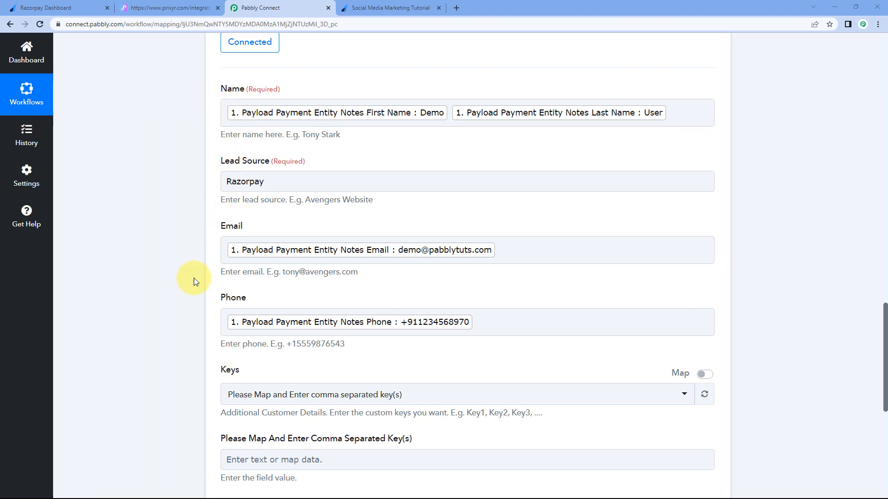
scroll(208, 317, "up", 11)
scroll(184, 250, "up", 3)
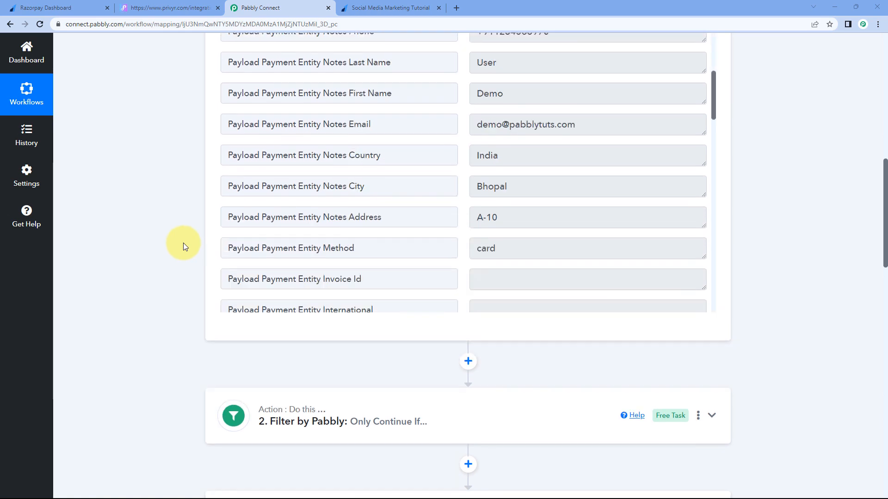
left_click(513, 242)
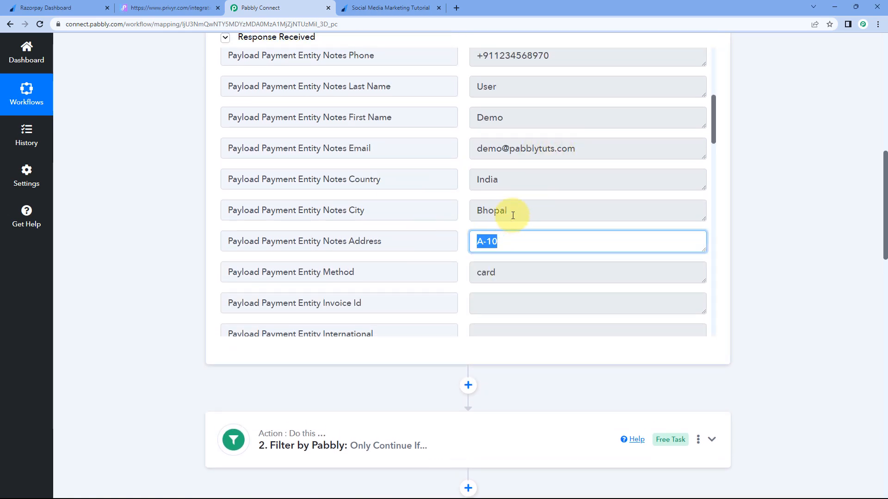
left_click(479, 208)
left_click(473, 184)
scroll(516, 125, "up", 2)
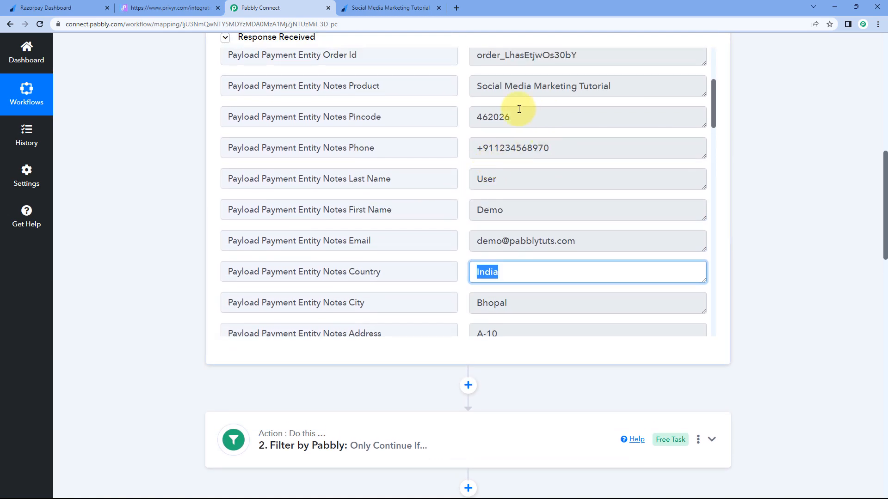
scroll(500, 199, "down", 2)
scroll(512, 104, "up", 1)
left_click(518, 73)
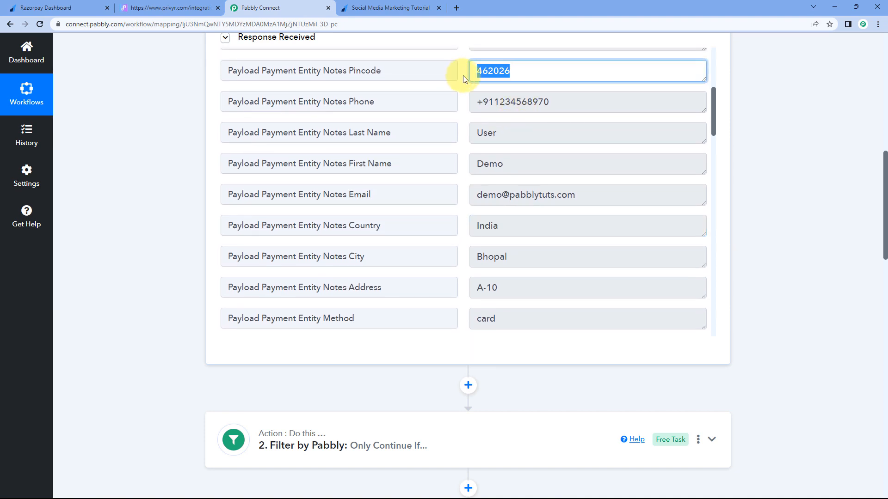
left_click(468, 104)
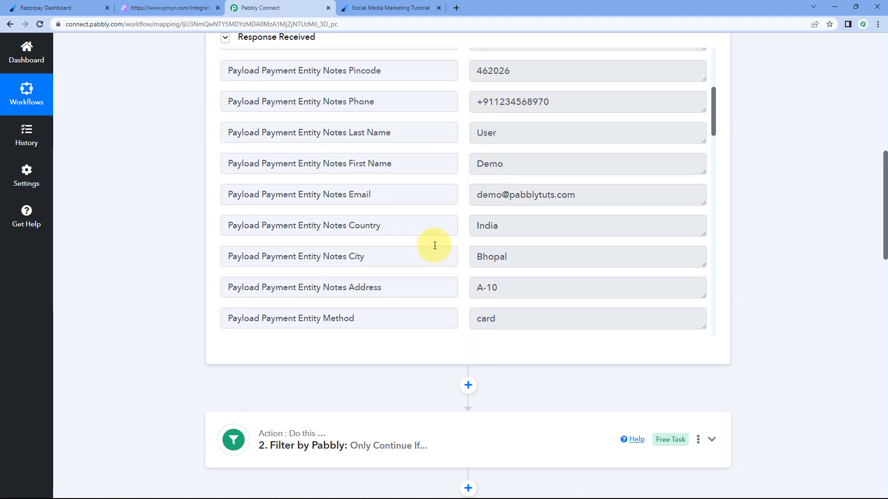
scroll(132, 231, "down", 6)
scroll(159, 229, "down", 5)
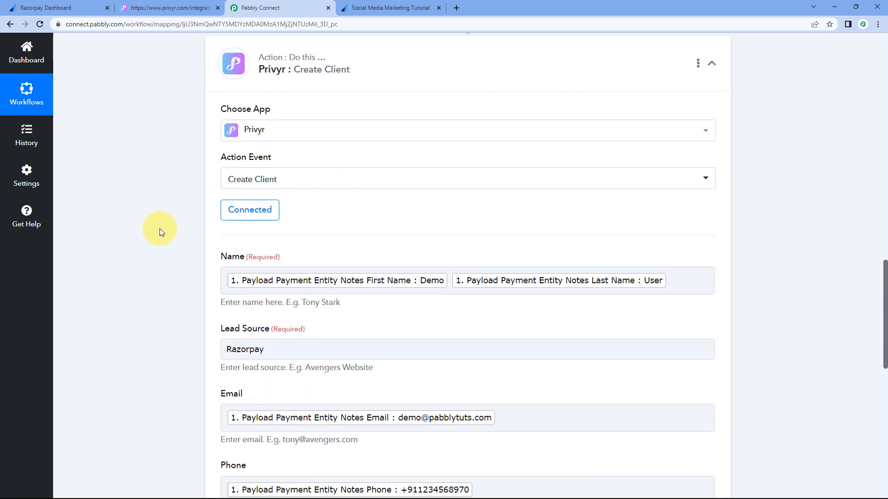
scroll(175, 189, "up", 1)
scroll(208, 232, "down", 3)
scroll(208, 234, "down", 2)
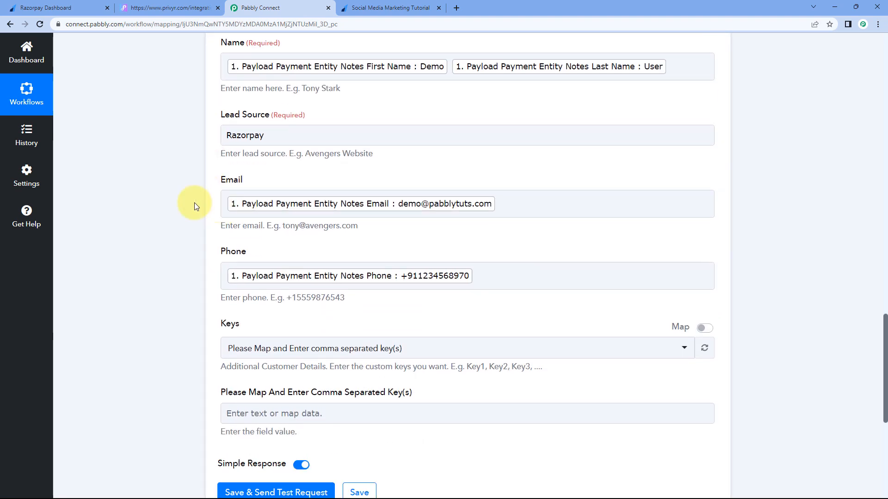
scroll(179, 271, "down", 2)
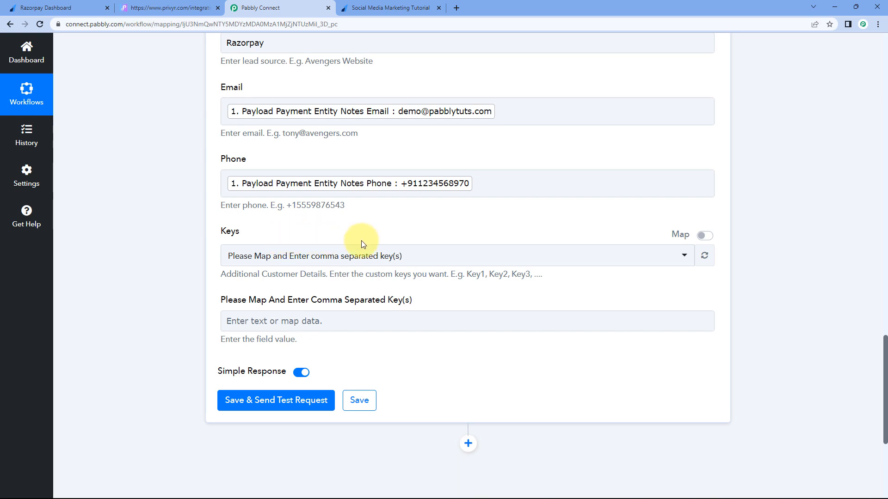
Step: Switch Keys to Map mode and replace its content with 'Address, City, Country, Pincode'
left_click(704, 236)
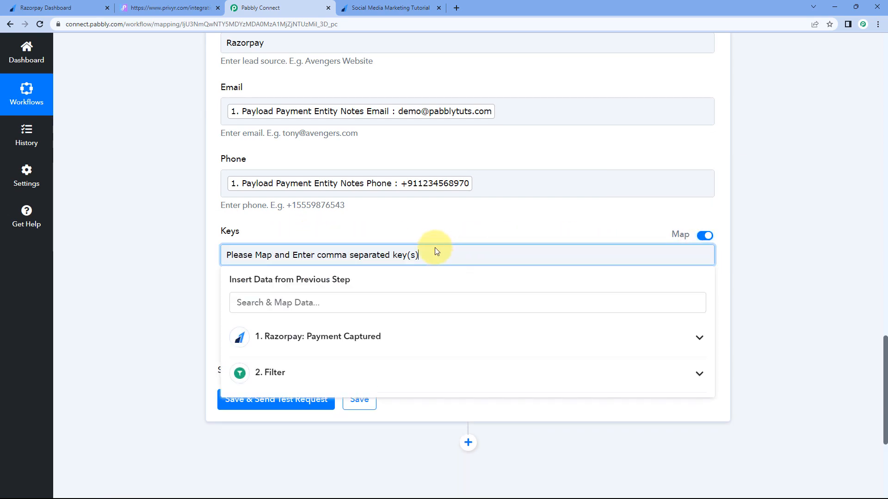
left_click_drag(377, 254, 212, 257)
key("BackSpace")
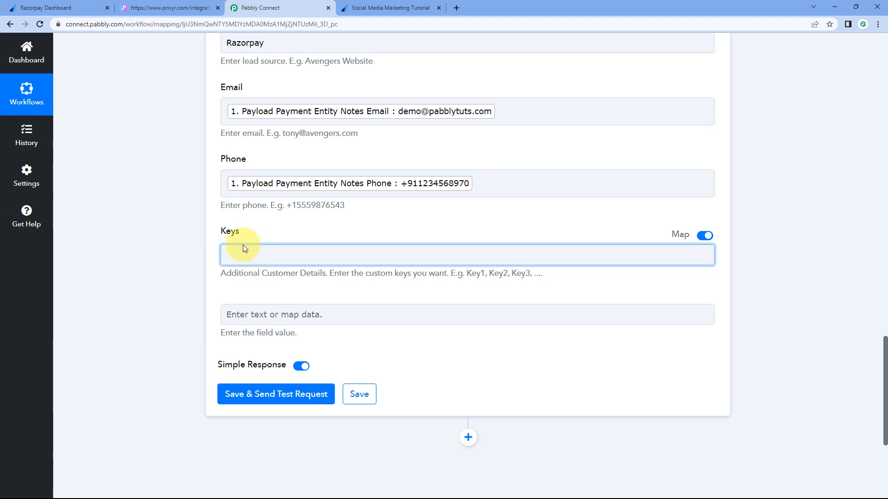
type("A")
key("Tab")
type("d")
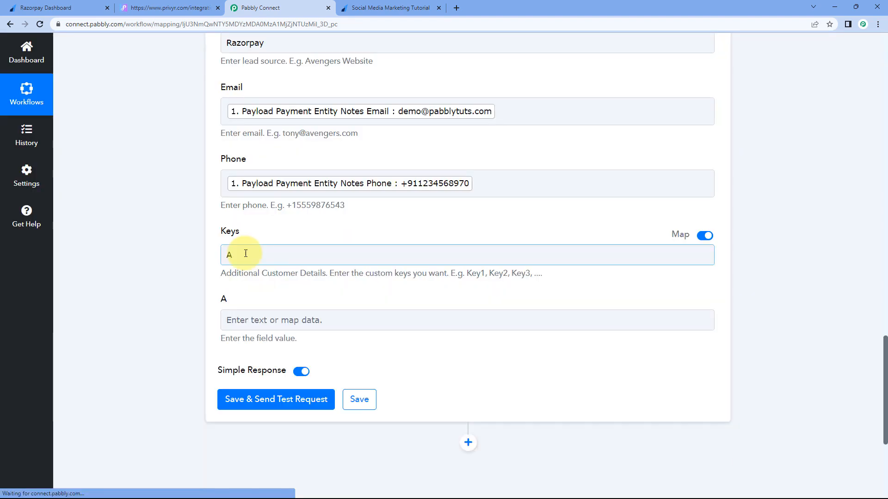
left_click(246, 254)
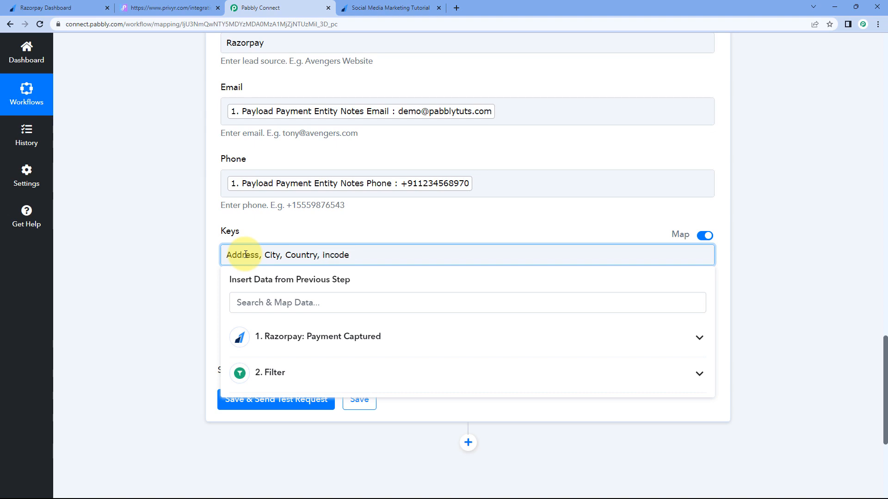
type("P")
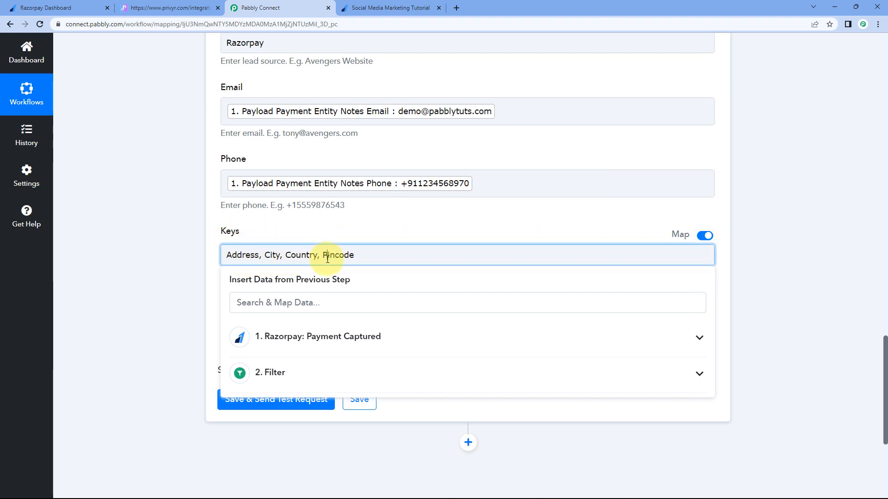
left_click(265, 224)
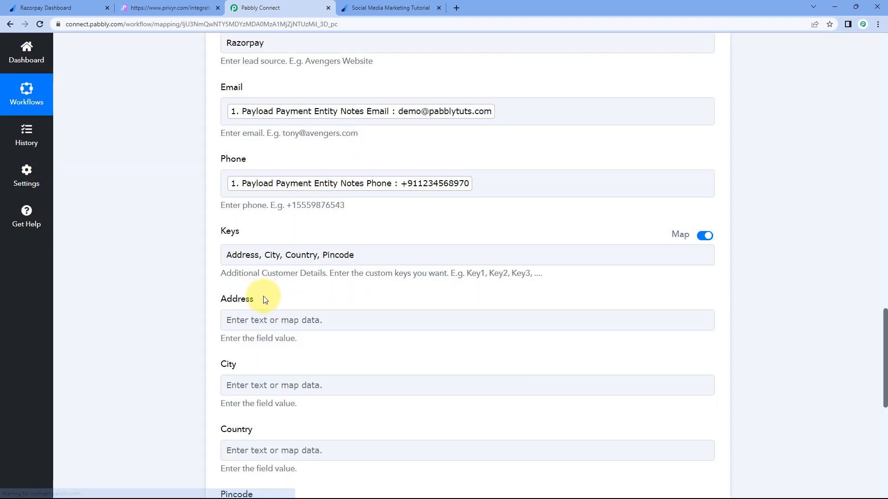
Step: Map Notes Address (A-10) and Notes City (Bhopal) into the Address and City fields
scroll(259, 277, "down", 2)
scroll(263, 237, "down", 1)
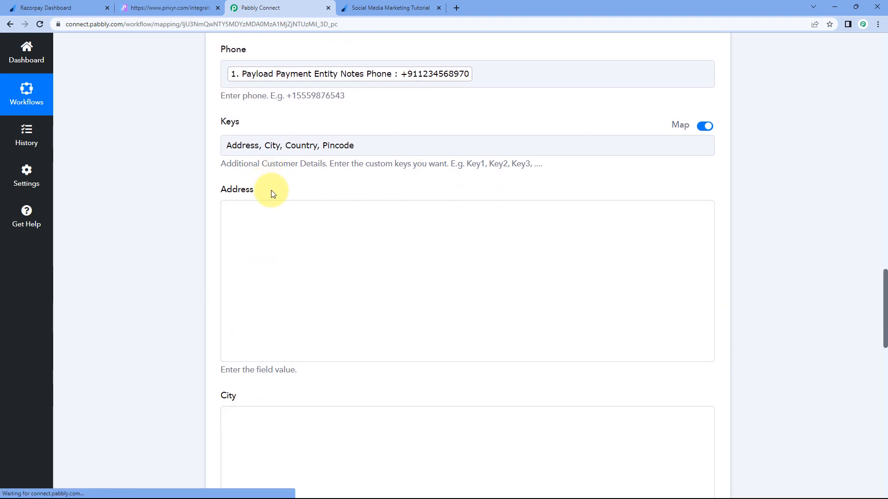
left_click(240, 120)
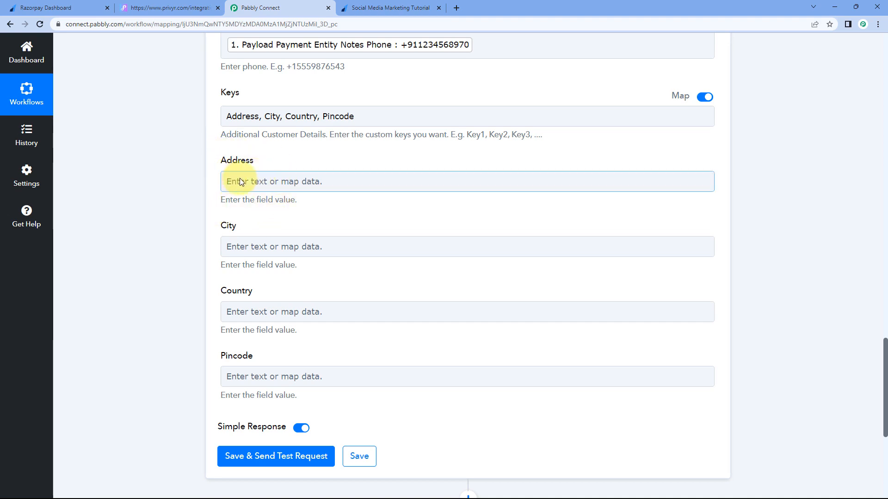
left_click(258, 182)
left_click(367, 262)
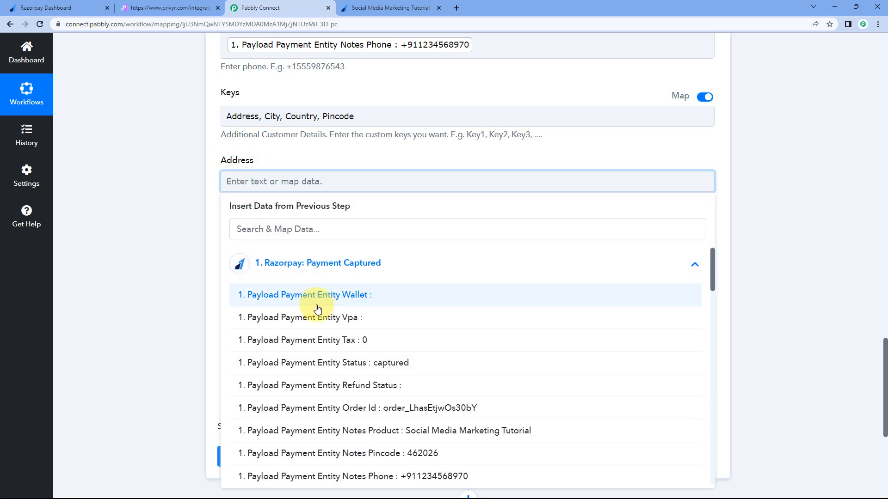
scroll(317, 305, "down", 1)
scroll(317, 308, "down", 3)
scroll(343, 286, "down", 1)
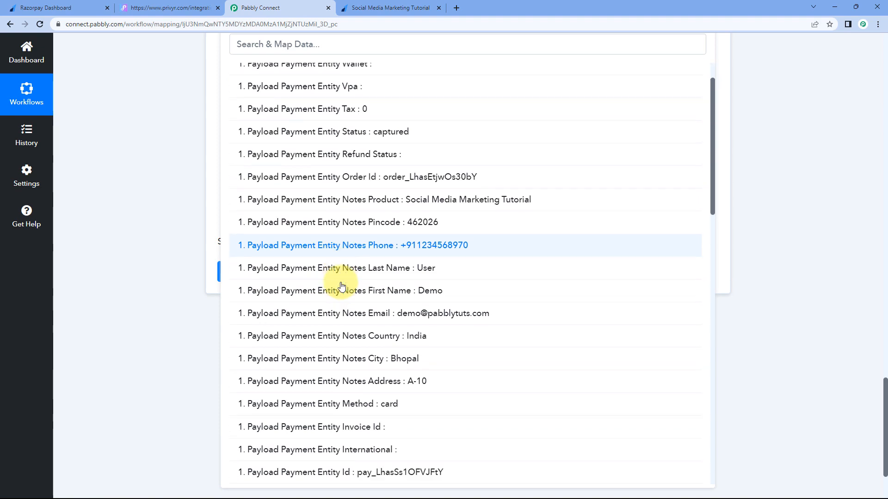
left_click(347, 382)
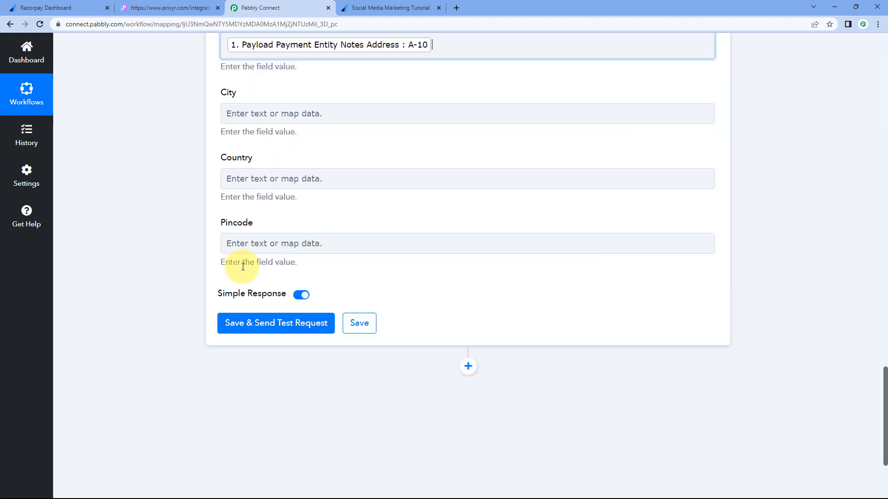
left_click(245, 113)
left_click(274, 201)
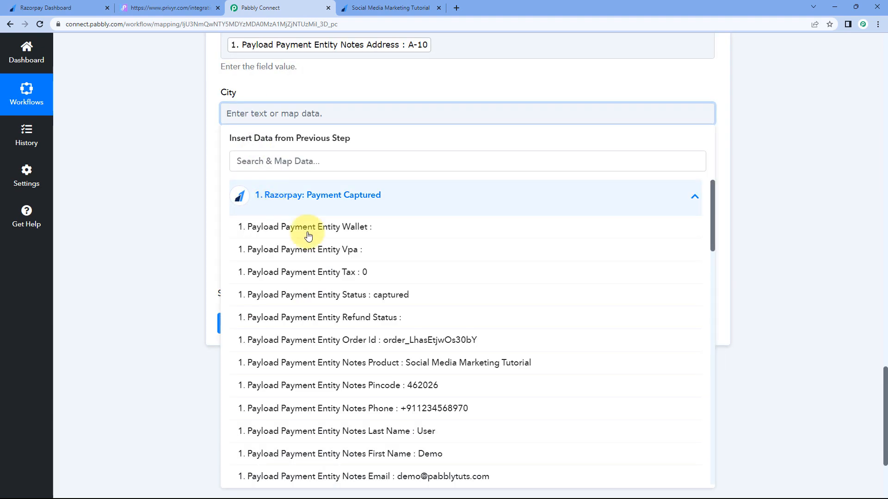
scroll(268, 273, "down", 6)
left_click(343, 252)
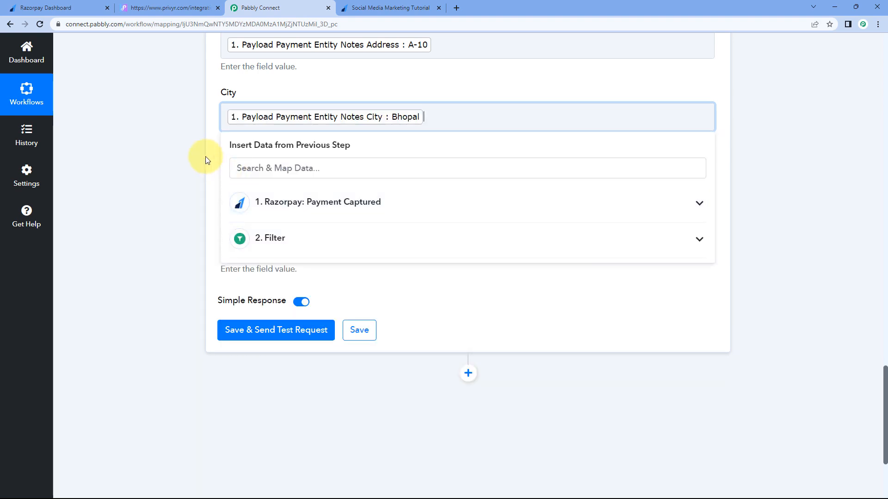
Step: Map Notes Country (India) and Notes Pincode (462026) into the Country and Pincode fields
left_click(271, 186)
left_click(325, 269)
scroll(326, 300, "down", 6)
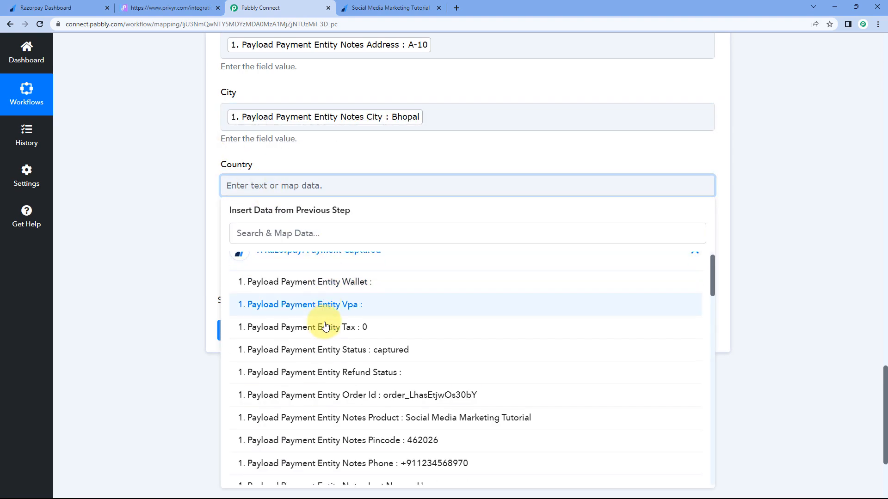
scroll(327, 323, "down", 3)
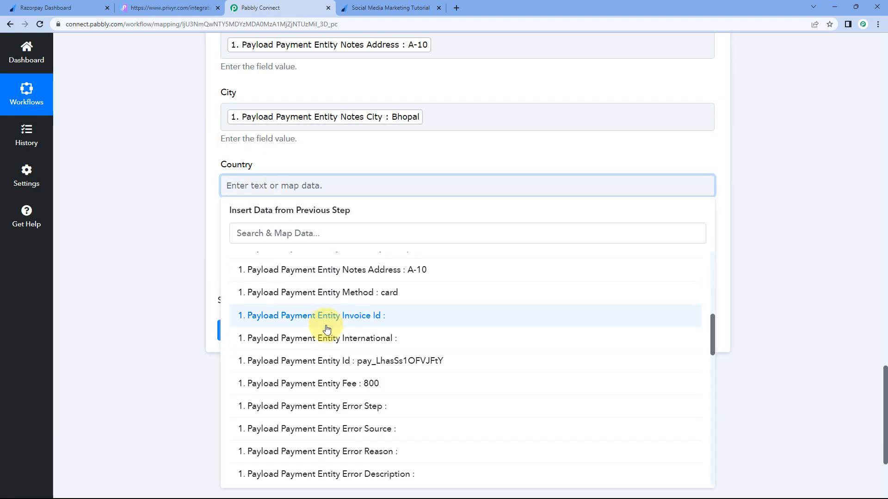
scroll(333, 324, "up", 4)
left_click(355, 344)
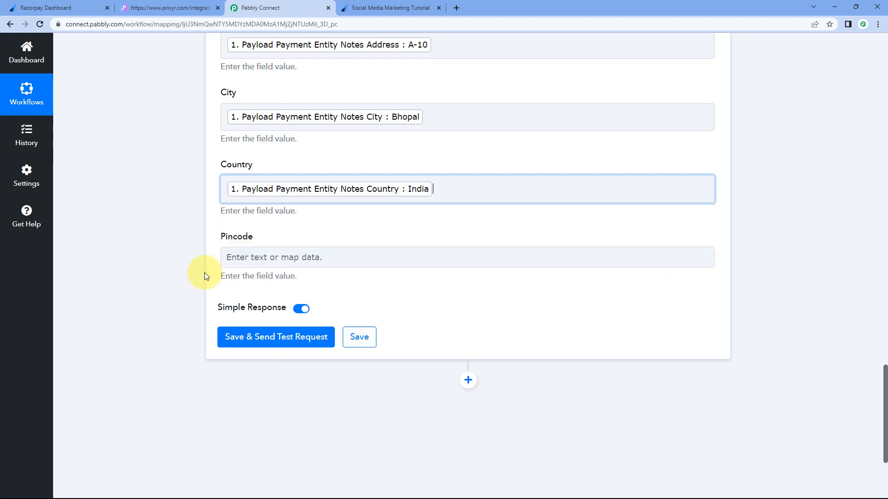
left_click(270, 257)
left_click(314, 353)
scroll(315, 353, "down", 5)
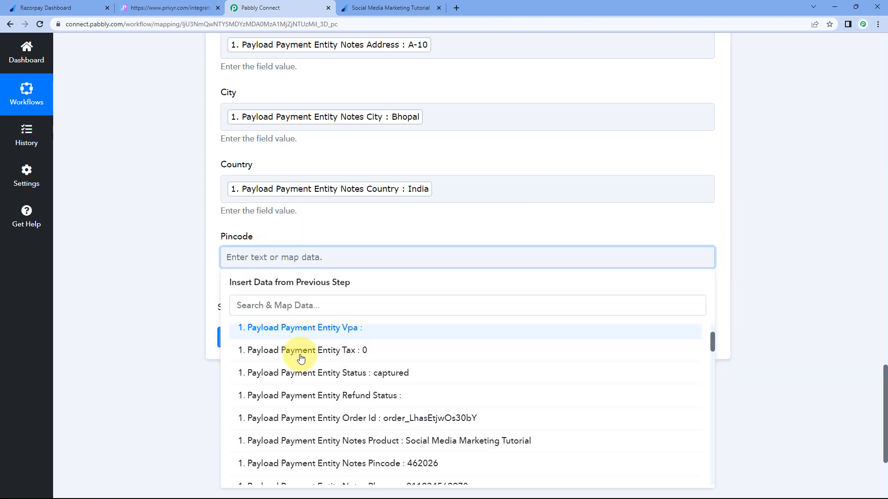
left_click(368, 350)
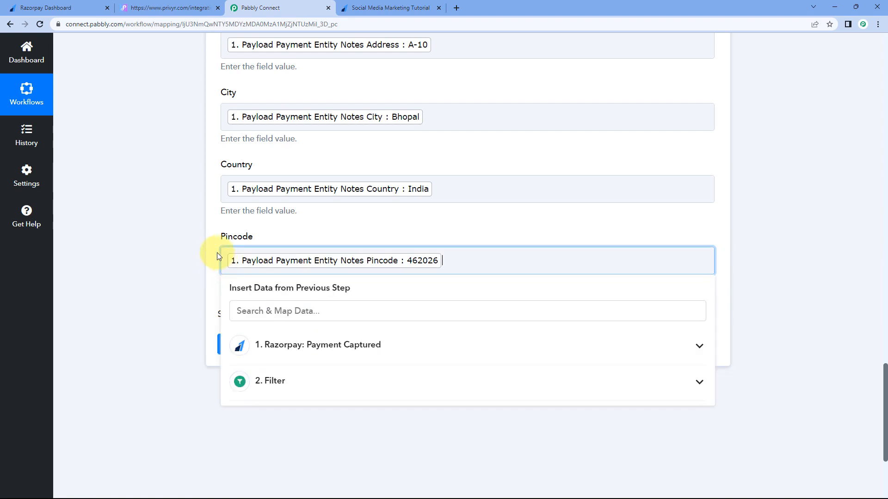
left_click(182, 236)
scroll(178, 237, "up", 5)
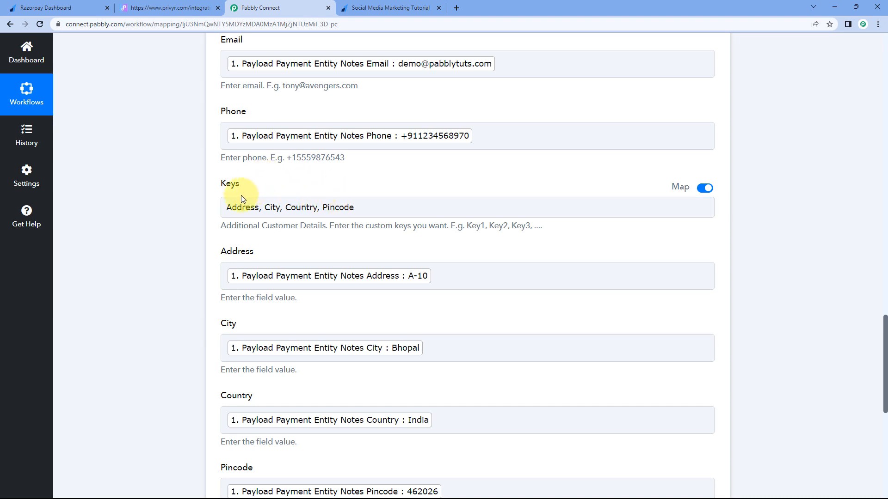
left_click(275, 206)
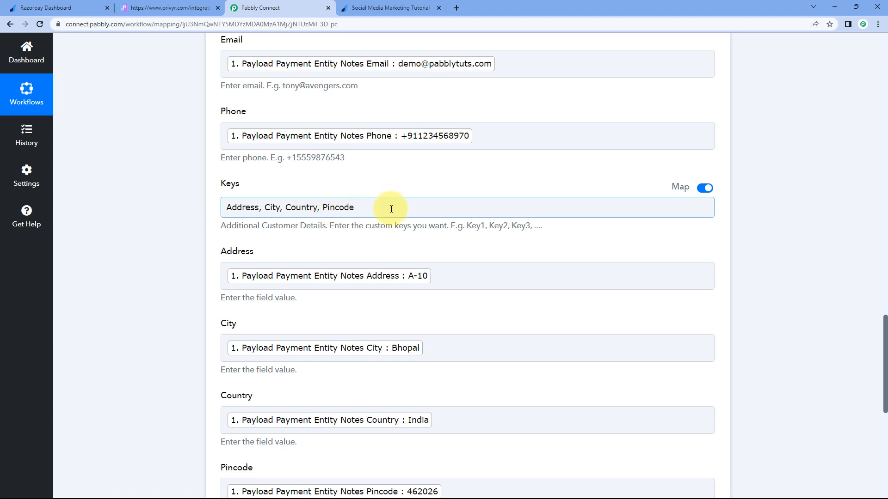
left_click(162, 192)
scroll(172, 234, "down", 2)
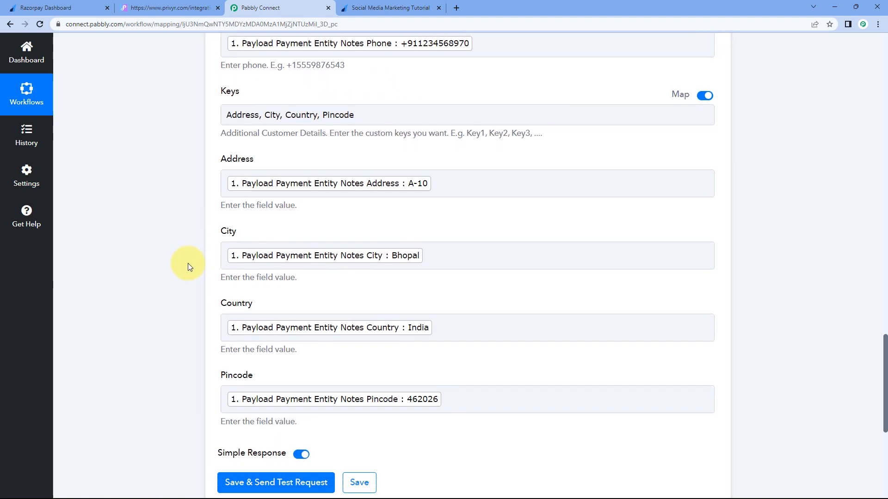
scroll(192, 277, "down", 2)
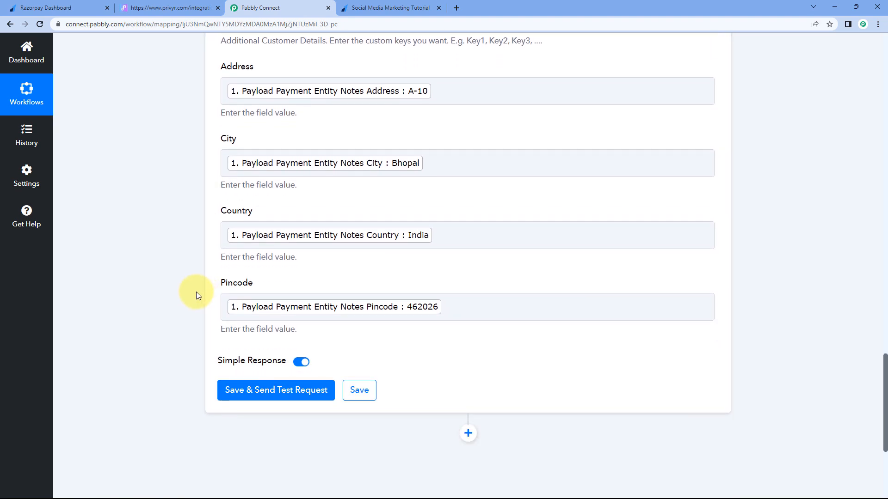
scroll(202, 287, "up", 2)
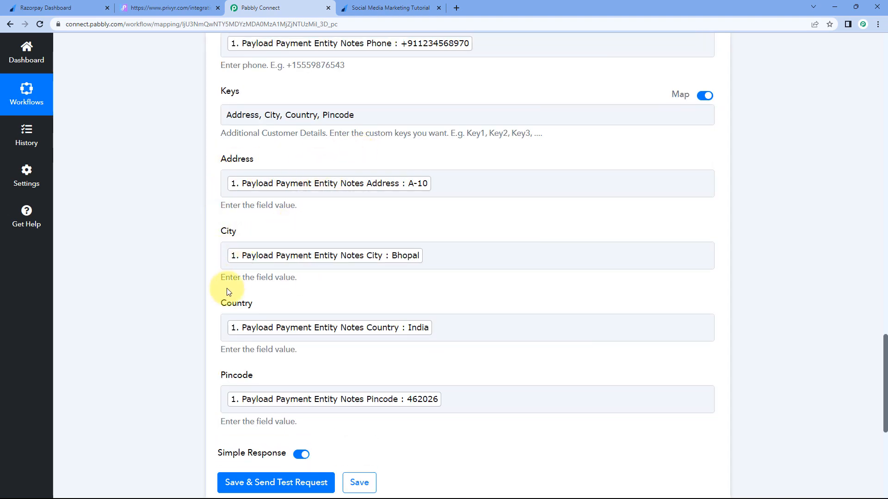
scroll(220, 258, "down", 3)
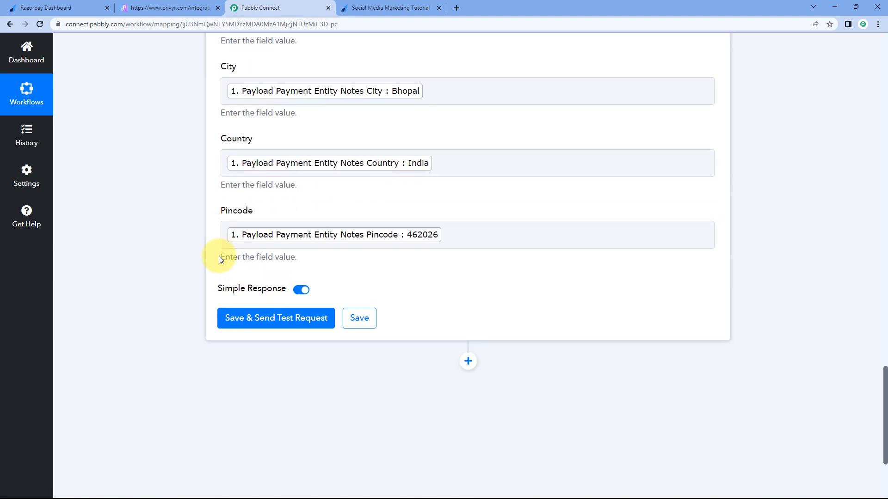
left_click(270, 298)
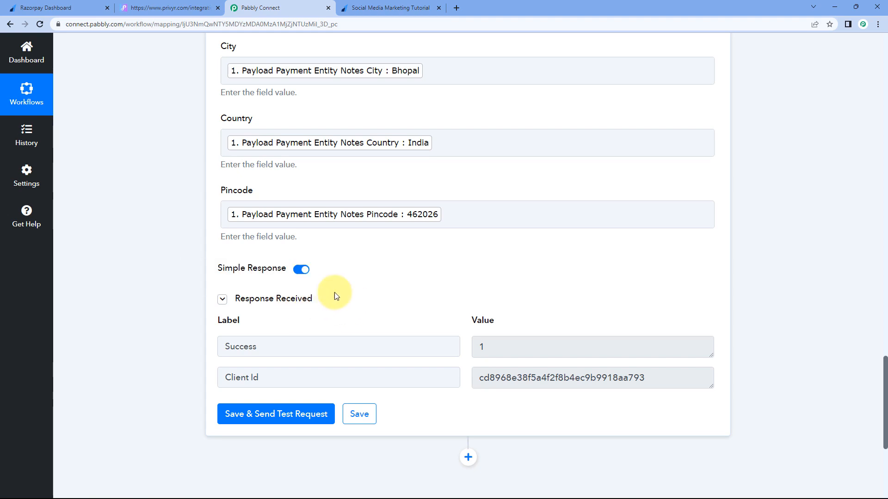
scroll(336, 296, "up", 3)
scroll(190, 199, "up", 8)
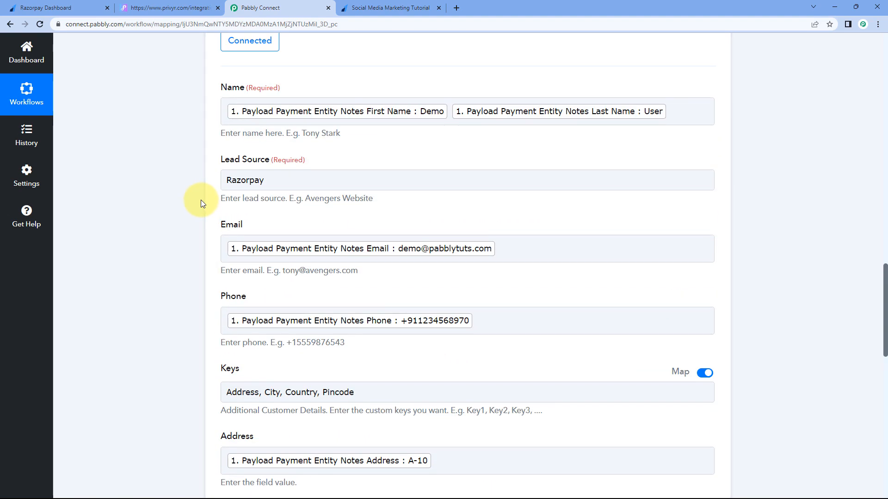
scroll(186, 217, "down", 6)
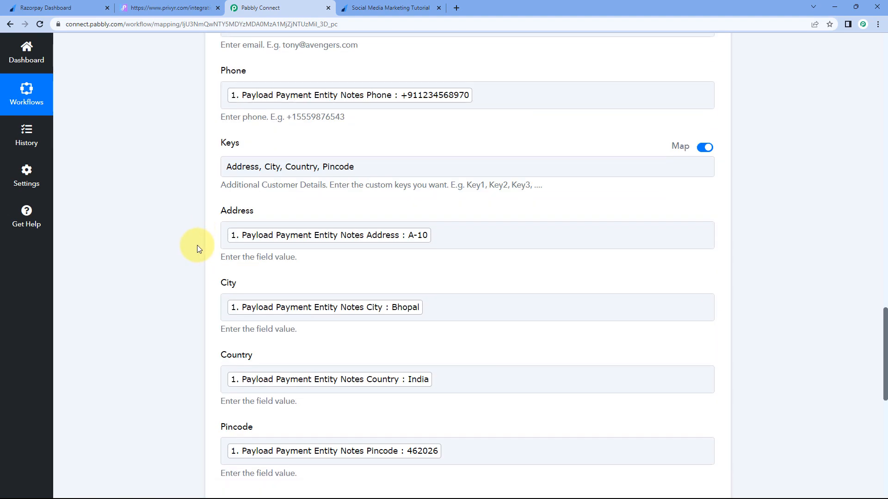
scroll(208, 233, "down", 1)
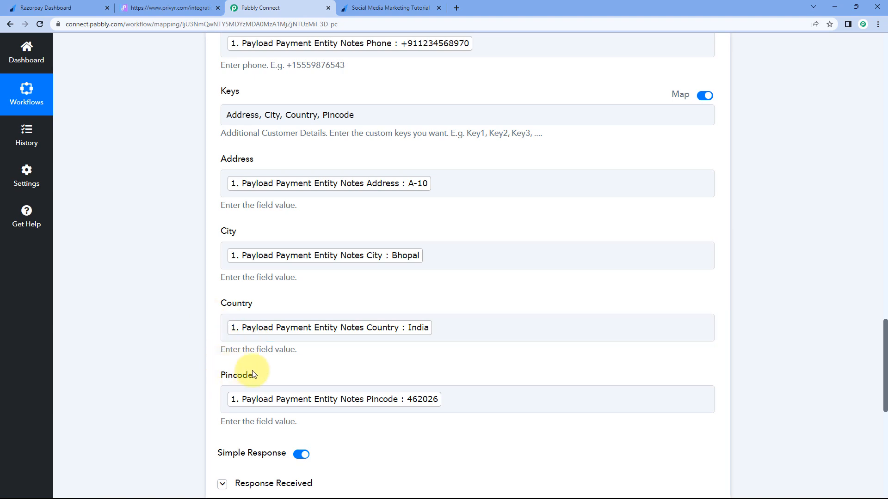
scroll(372, 161, "down", 1)
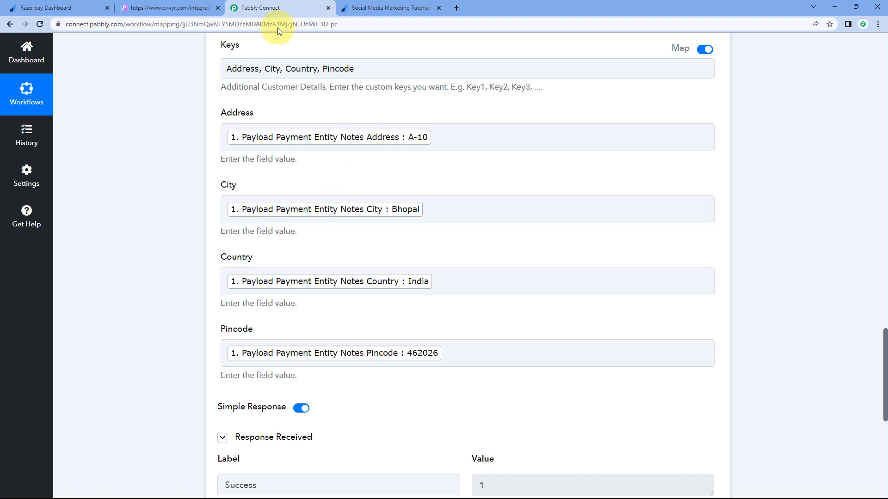
Step: Open the Demo User client from Privyr's Clients list
left_click(169, 8)
left_click(16, 51)
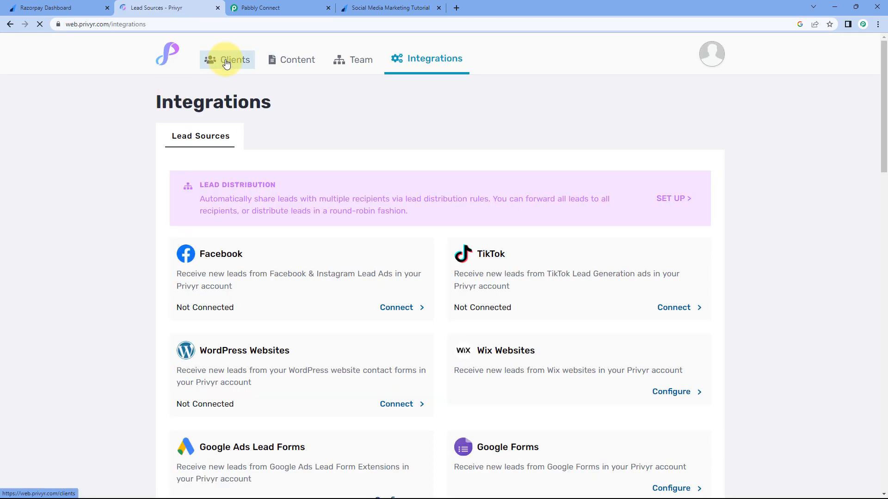
left_click(226, 64)
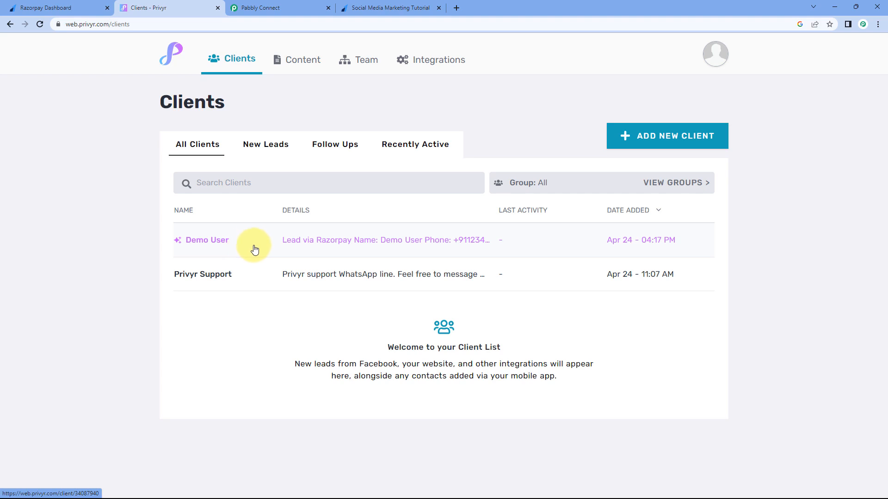
left_click(214, 244)
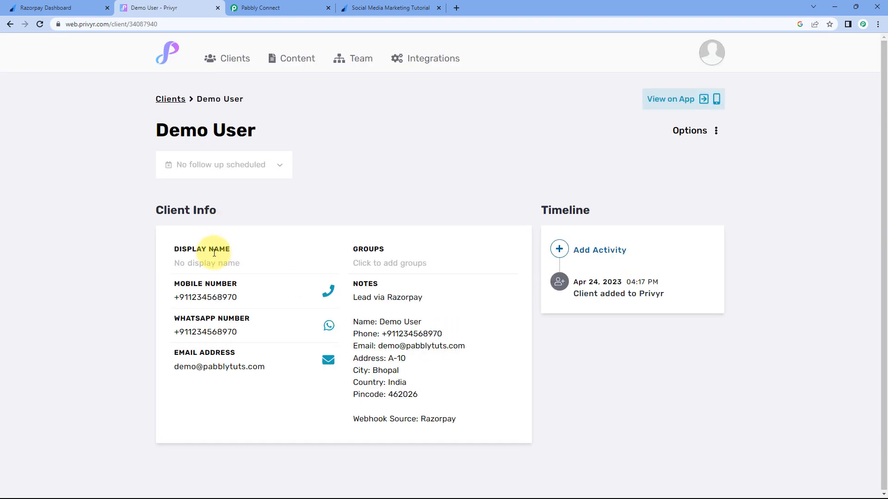
Step: Check the Demo User's mobile number and email against the Razorpay payment confirmation
left_click(367, 7)
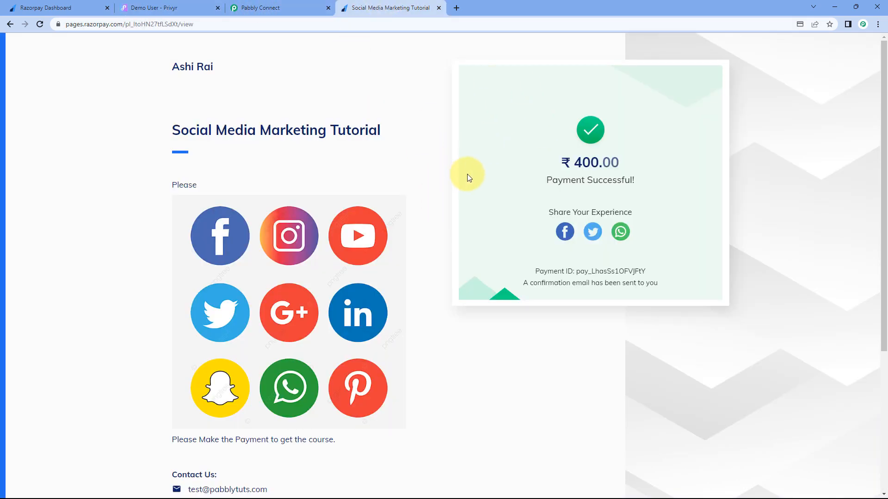
left_click(148, 8)
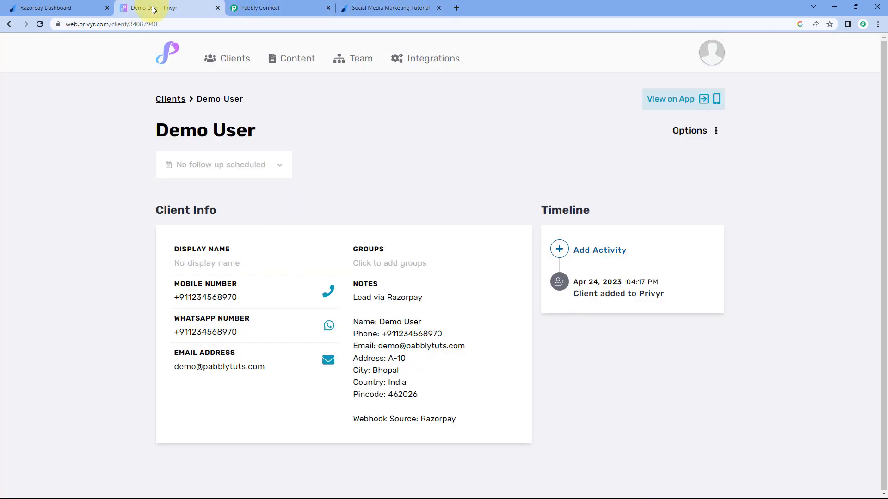
left_click_drag(248, 303, 191, 301)
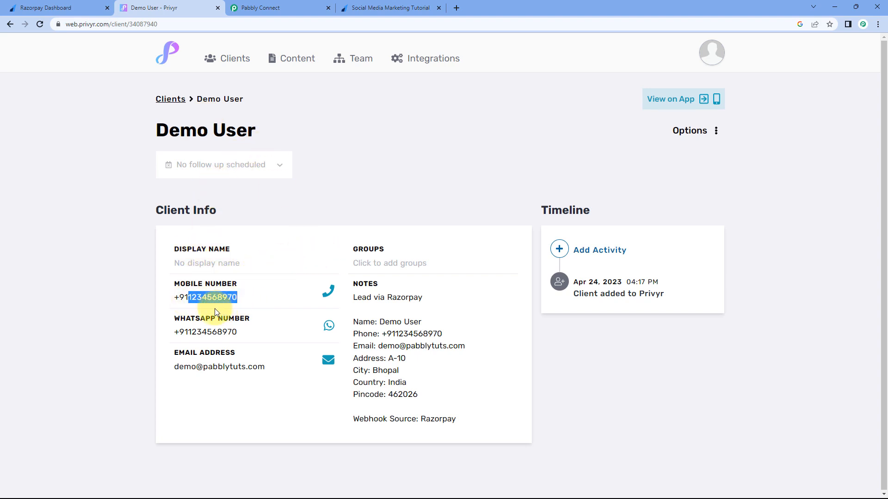
left_click_drag(266, 366, 170, 374)
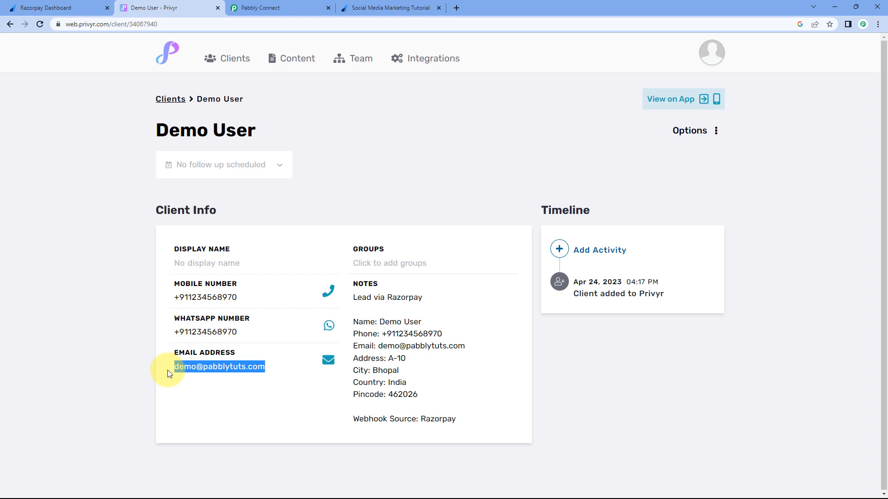
left_click(219, 395)
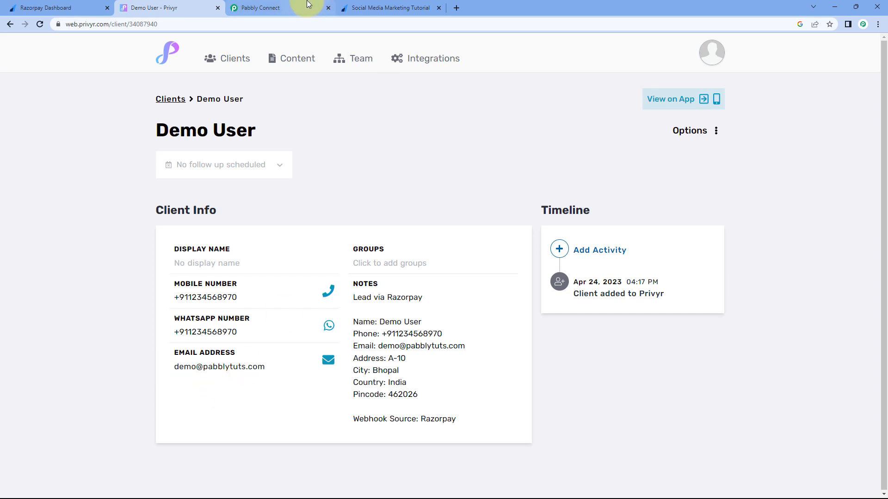
left_click(282, 8)
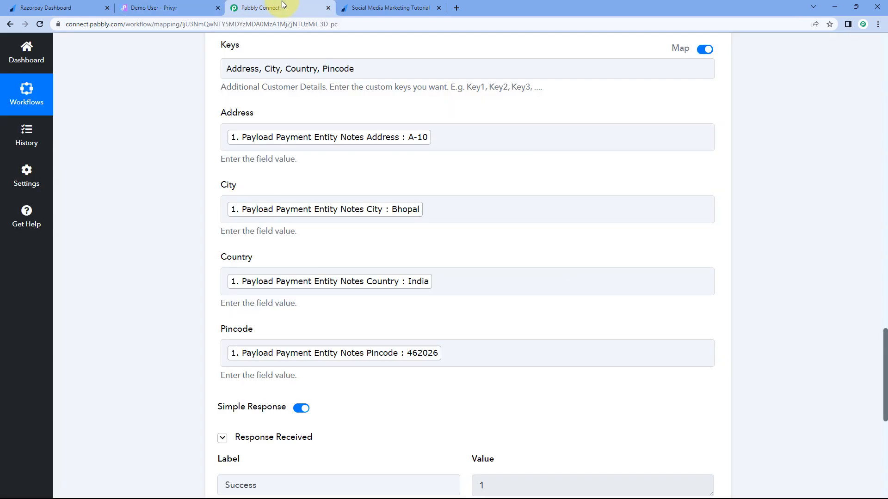
Step: Review the Address, City, Country, Pincode keys in Pabbly, then open the Demo User's notes in Privyr
scroll(160, 132, "down", 1)
scroll(162, 132, "up", 2)
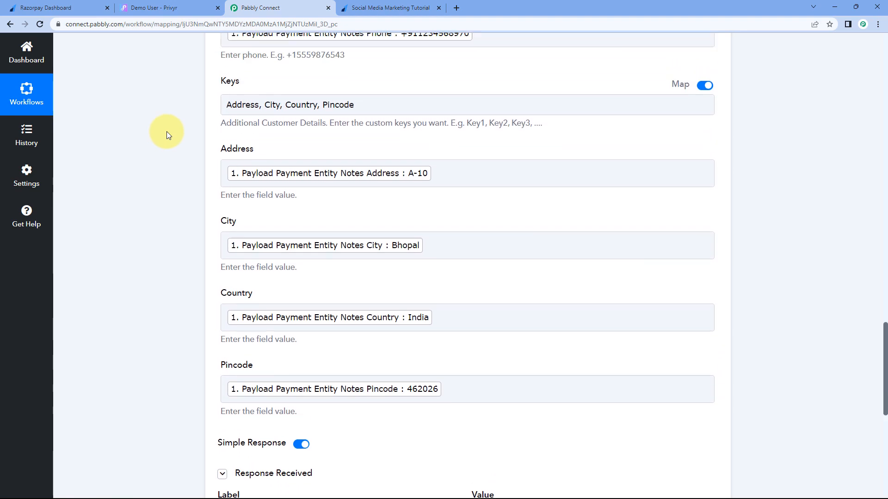
left_click(280, 115)
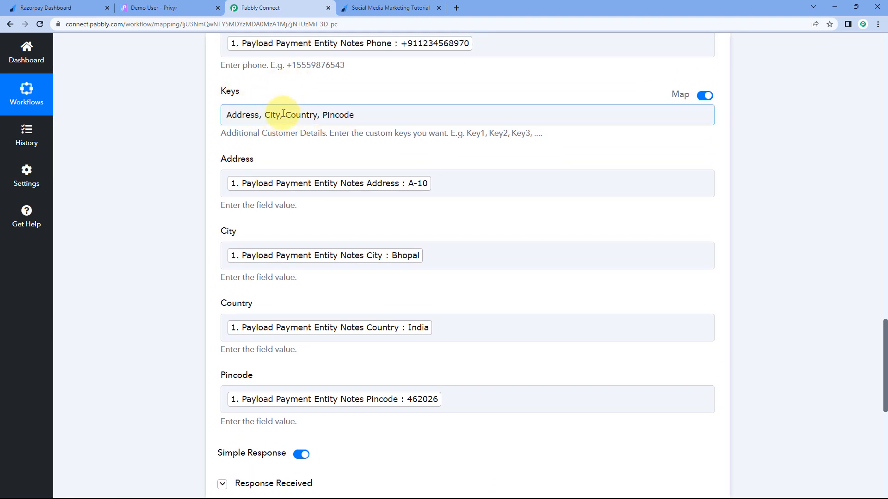
scroll(276, 125, "down", 1)
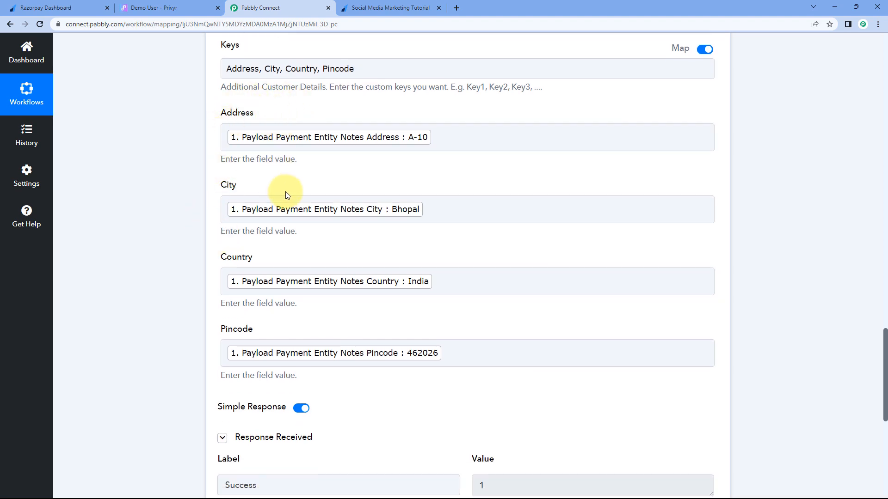
left_click(169, 6)
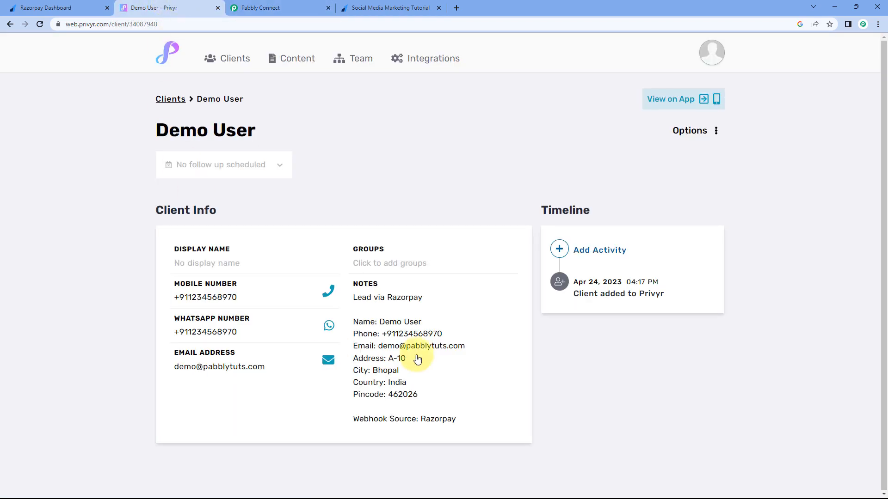
left_click(391, 324)
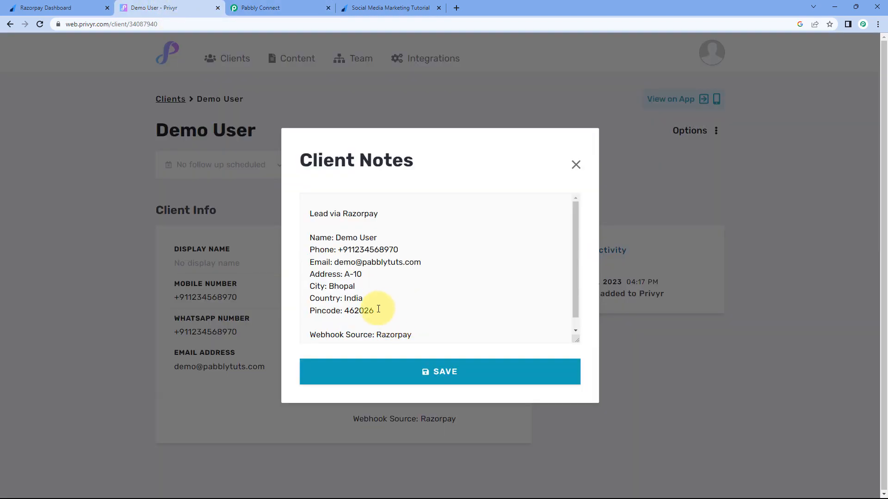
Step: Go through the Demo User notes' address, city, country, pincode and Webhook Source lines
left_click(308, 236)
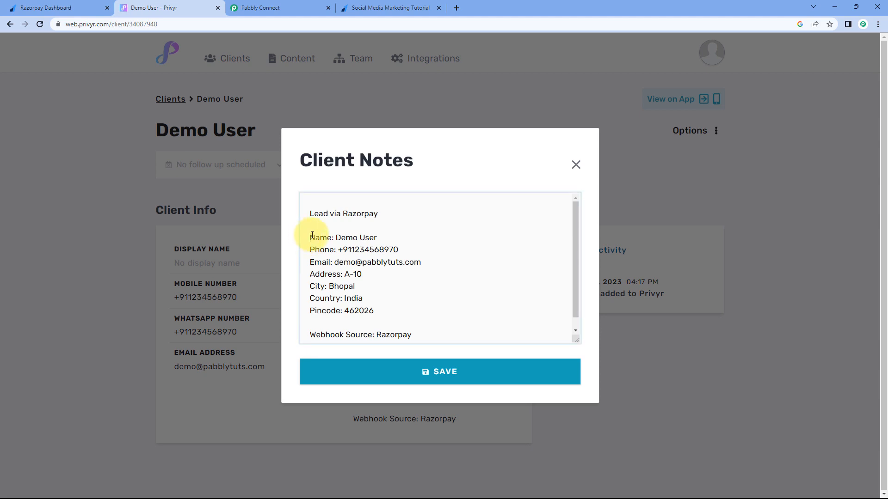
left_click_drag(312, 236, 295, 287)
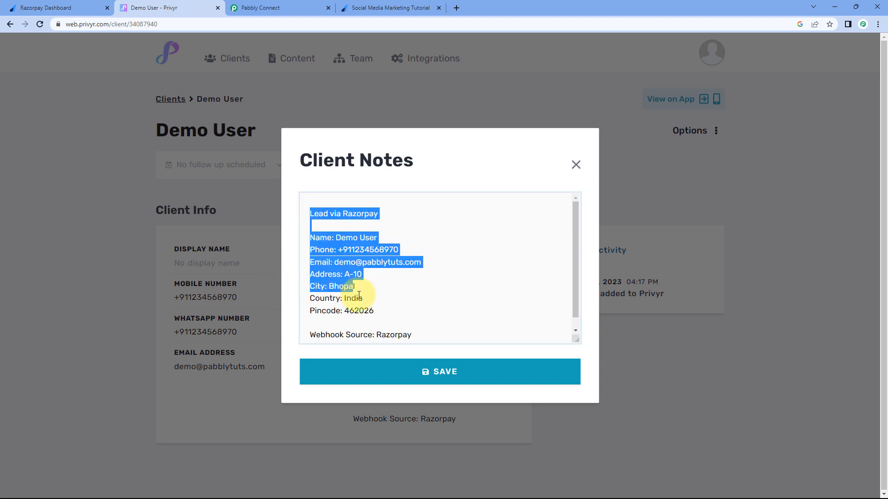
left_click_drag(359, 297, 301, 295)
left_click_drag(391, 307, 303, 282)
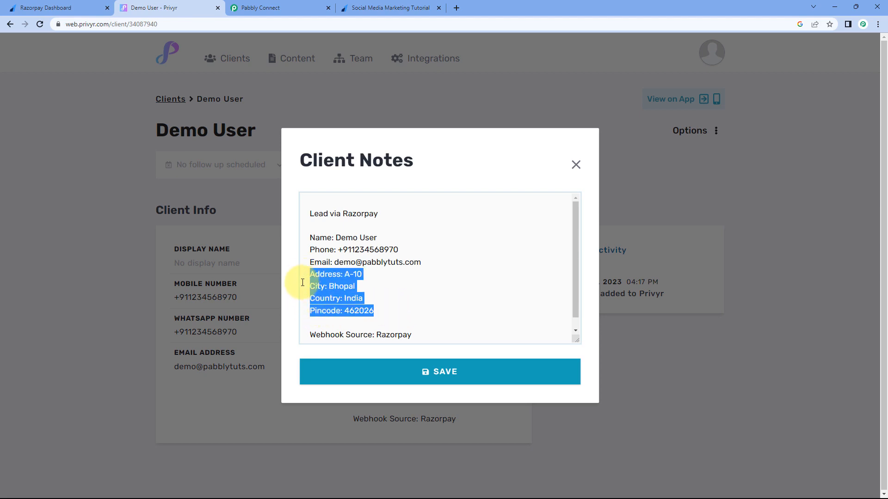
scroll(354, 292, "down", 1)
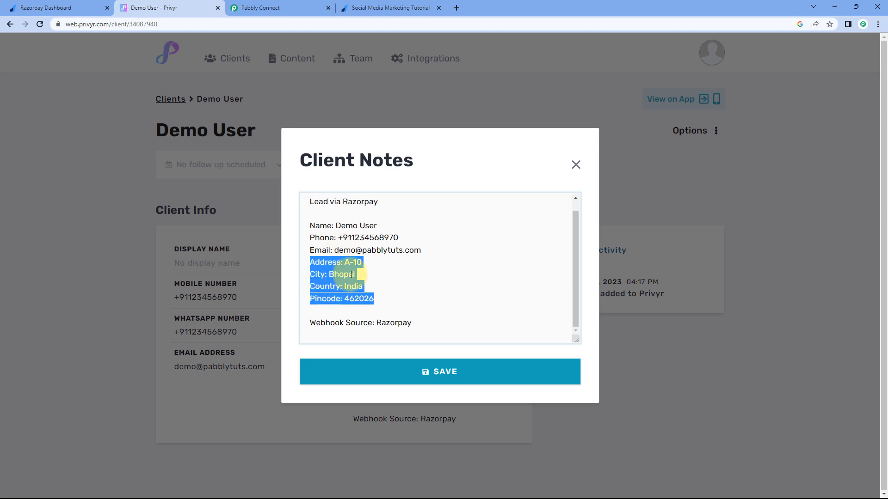
left_click(365, 287)
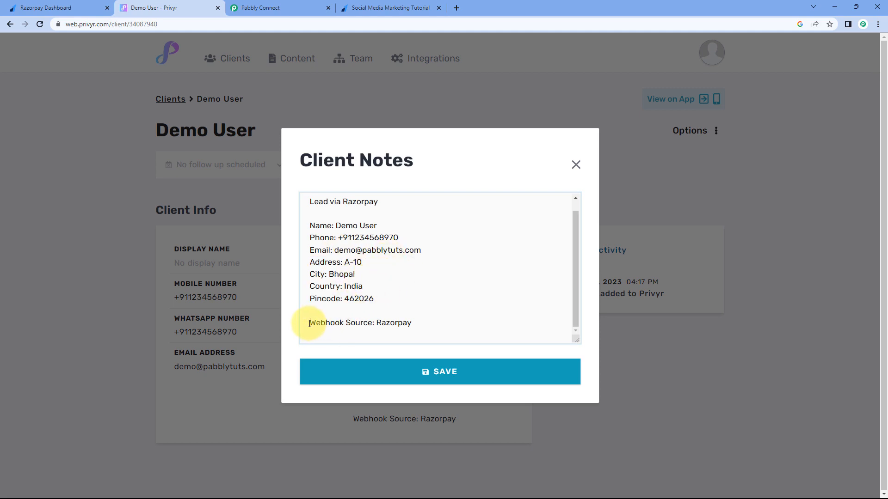
left_click_drag(309, 323, 376, 322)
left_click(419, 325)
Step: Compare the notes with the Pabbly workflow, then close Client Notes without saving
left_click(278, 8)
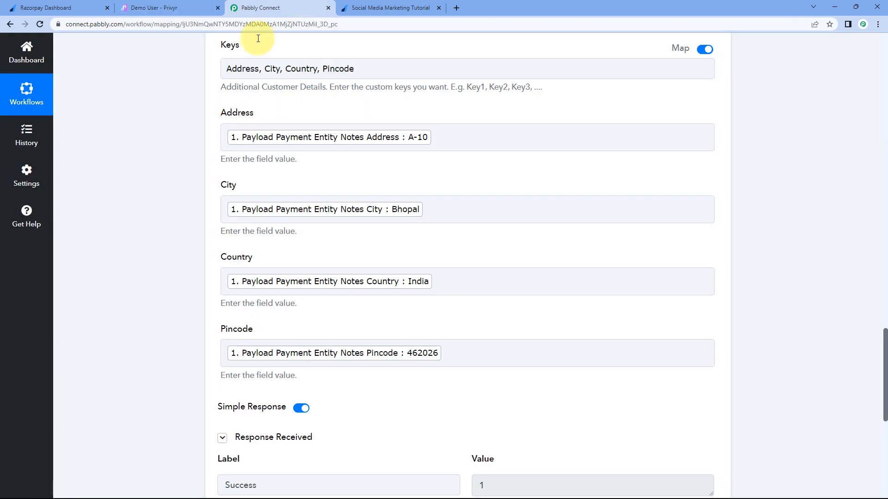
scroll(164, 167, "up", 9)
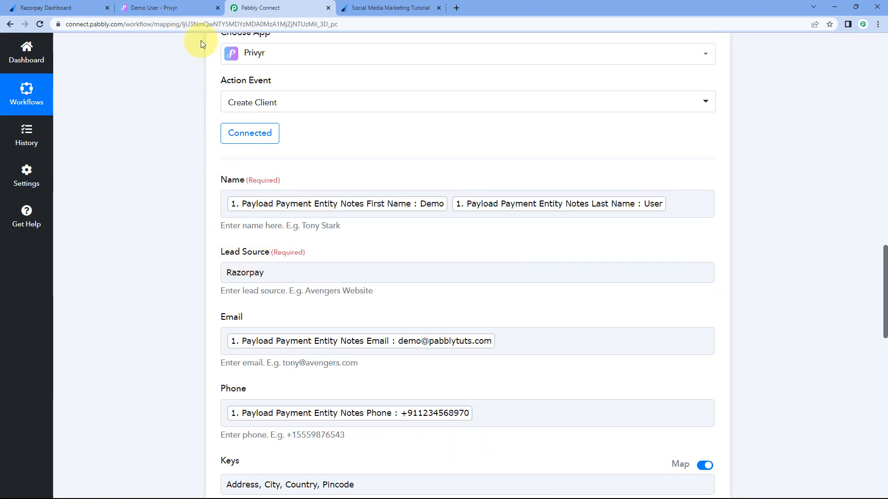
left_click(185, 8)
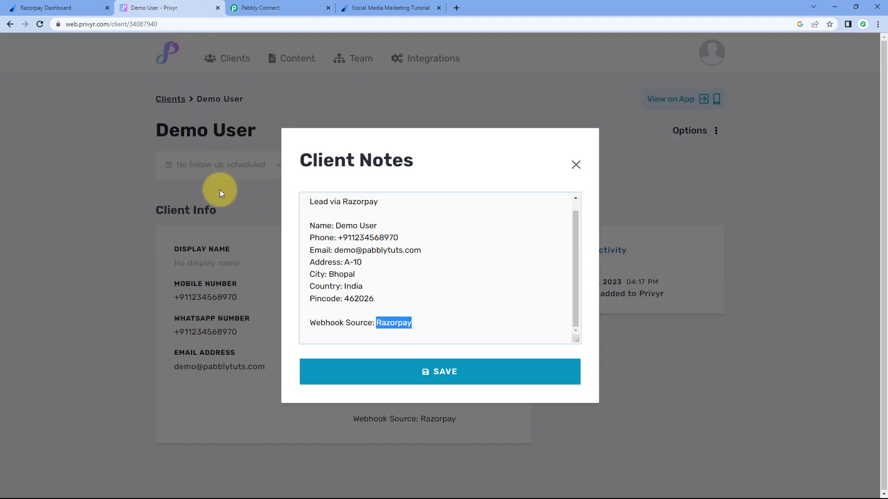
left_click(575, 166)
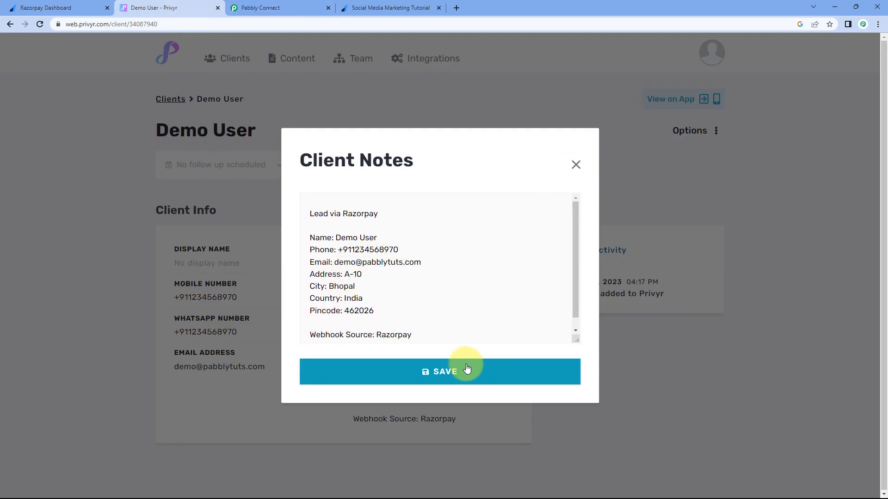
left_click(576, 165)
left_click(289, 9)
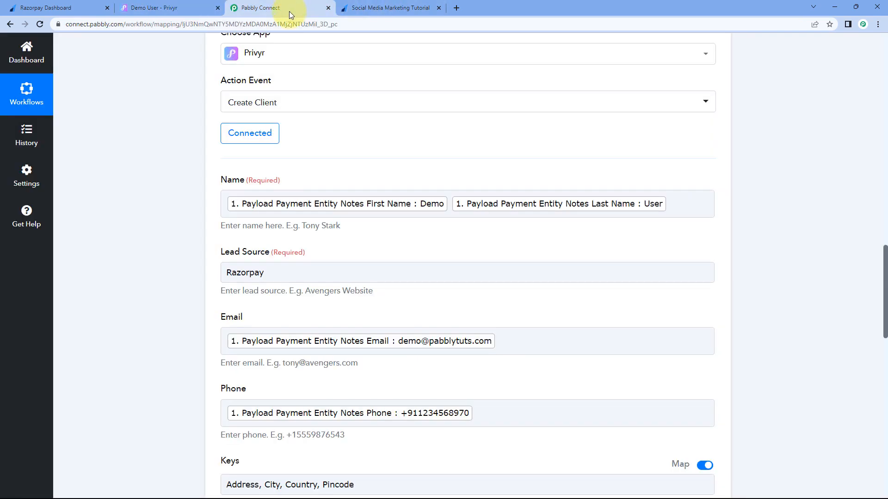
Step: Collapse the Privyr Create Client and Razorpay trigger steps, then go to the Razorpay payment page
scroll(402, 135, "up", 4)
left_click(406, 174)
scroll(748, 150, "up", 20)
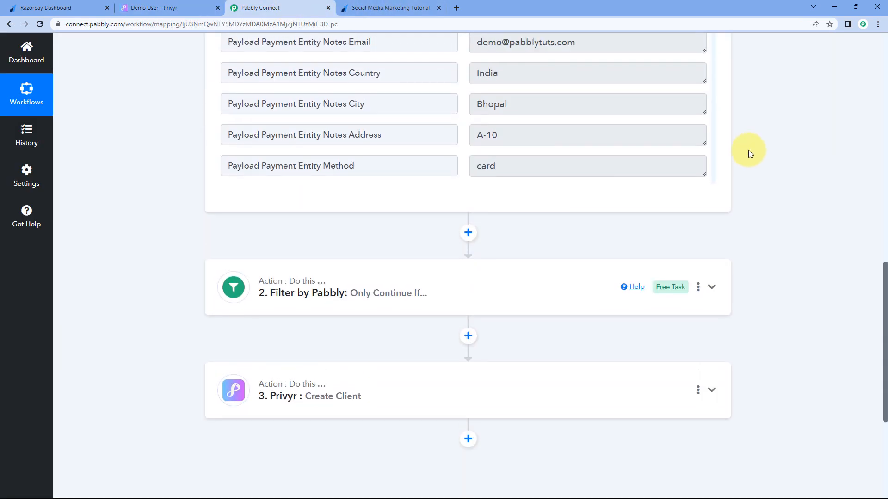
left_click(425, 211)
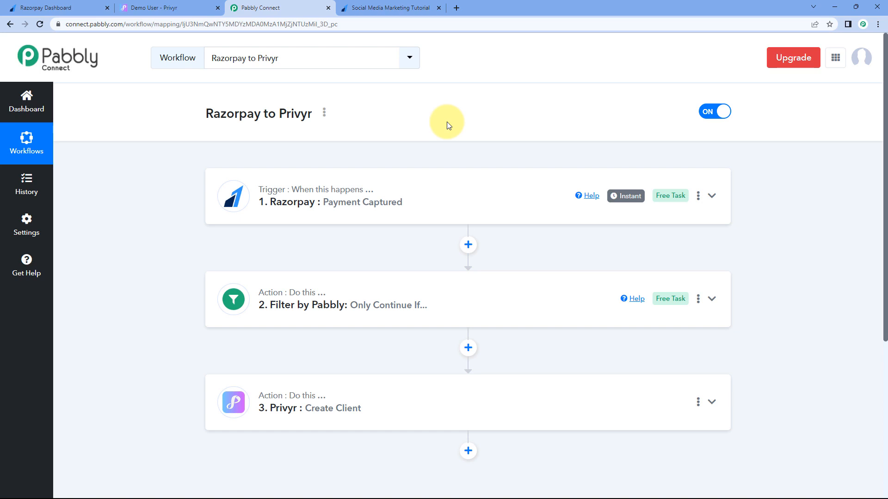
left_click(361, 7)
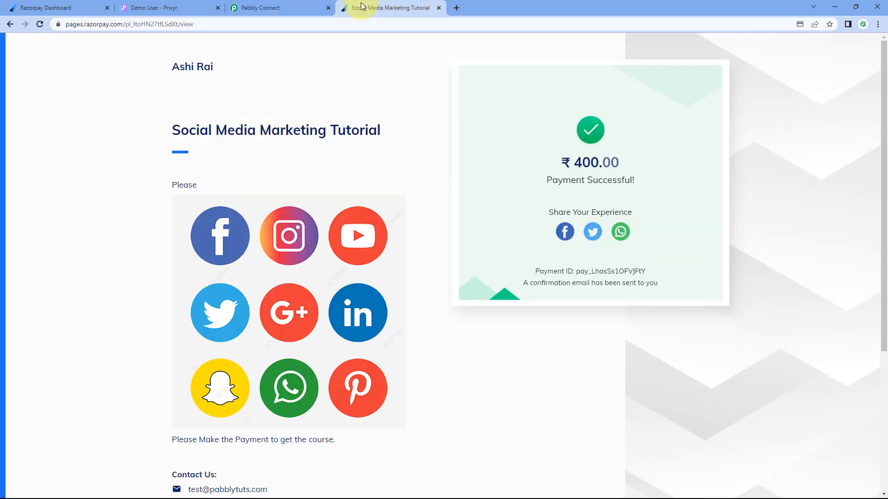
Step: Reload the payment page and enter first name Test, last name User, plus email and phone
left_click(43, 24)
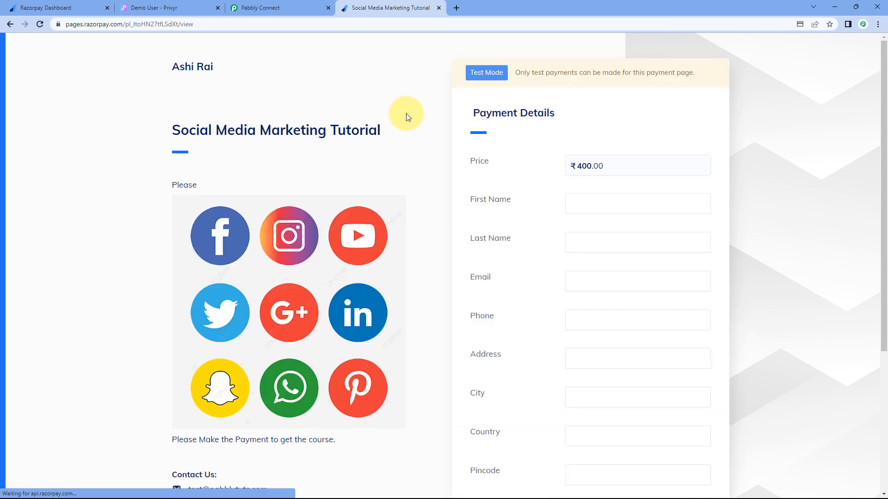
left_click(615, 207)
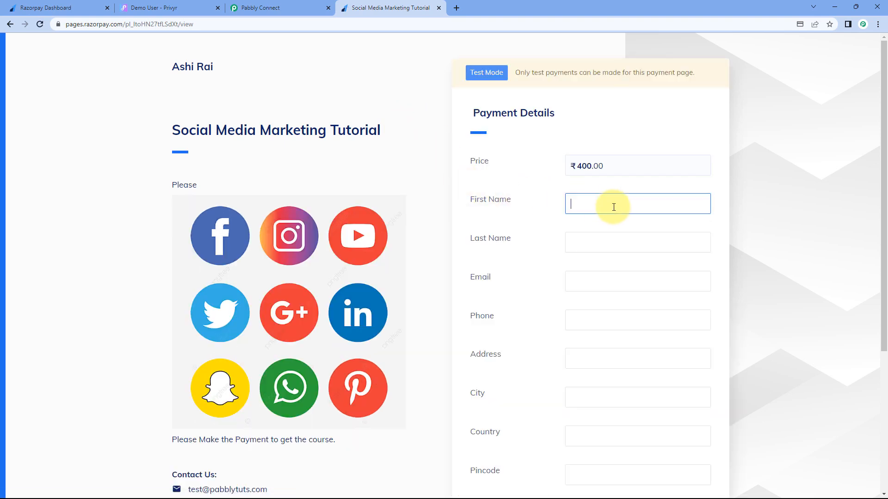
type("Test")
key("Tab")
type("U")
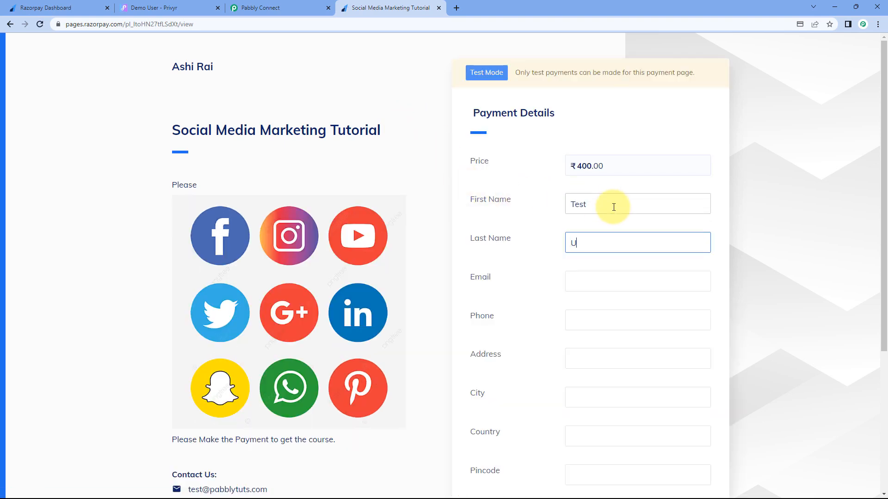
type("ser")
key("Tab")
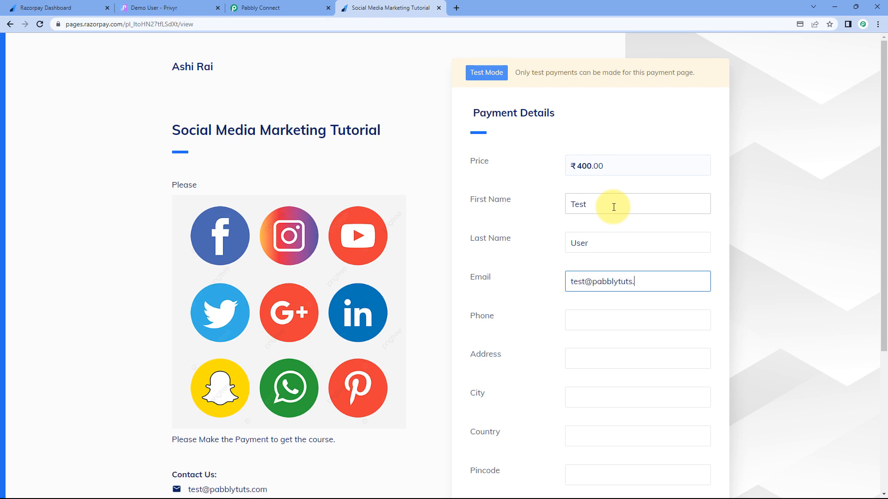
key("Tab")
scroll(614, 207, "down", 2)
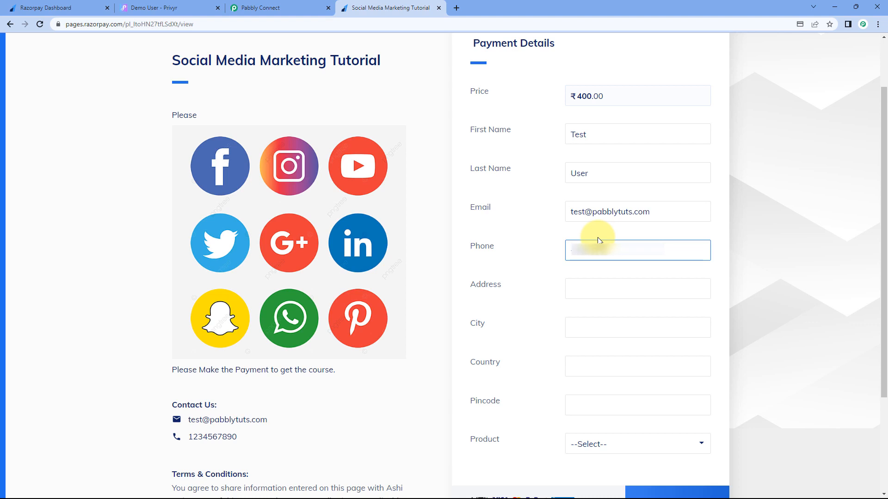
Step: Fill in address Z-11, city Mumbai, country India and pincode 400001
left_click(583, 291)
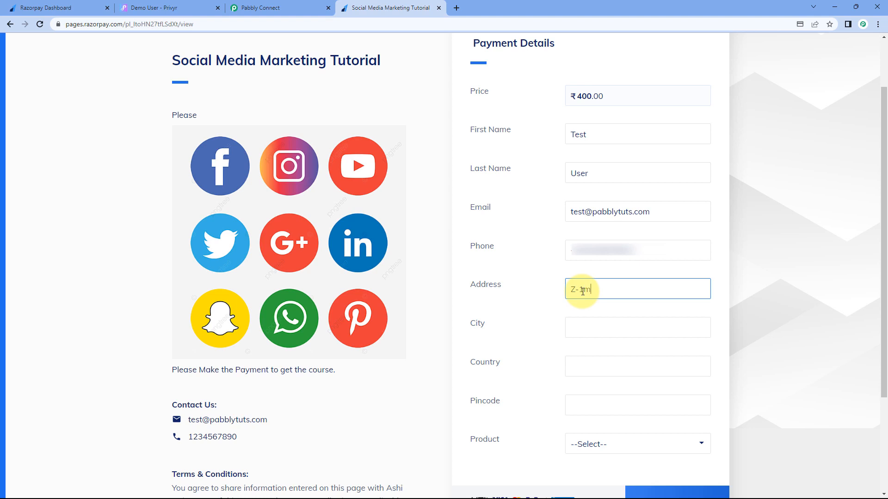
key("Tab")
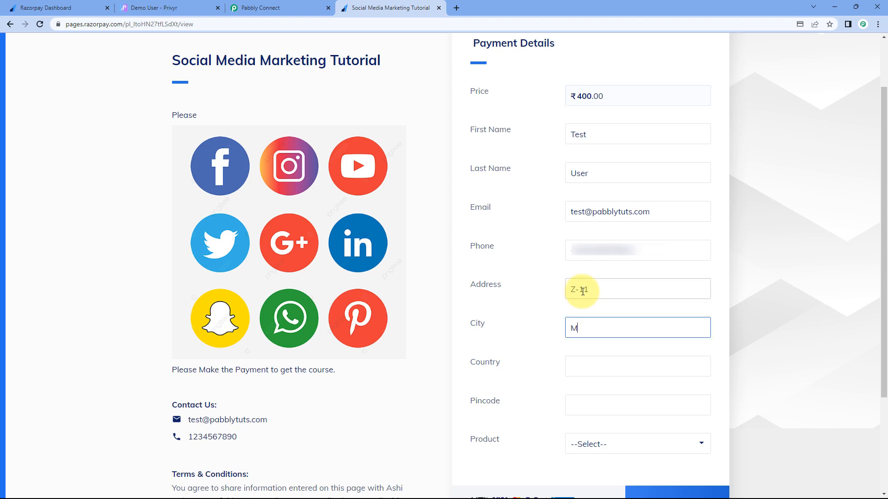
type("Mubail")
key("Tab")
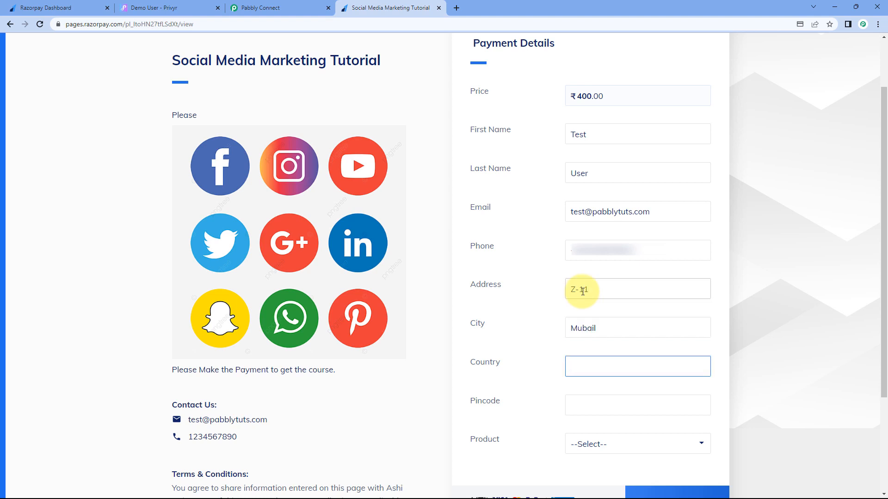
left_click(601, 329)
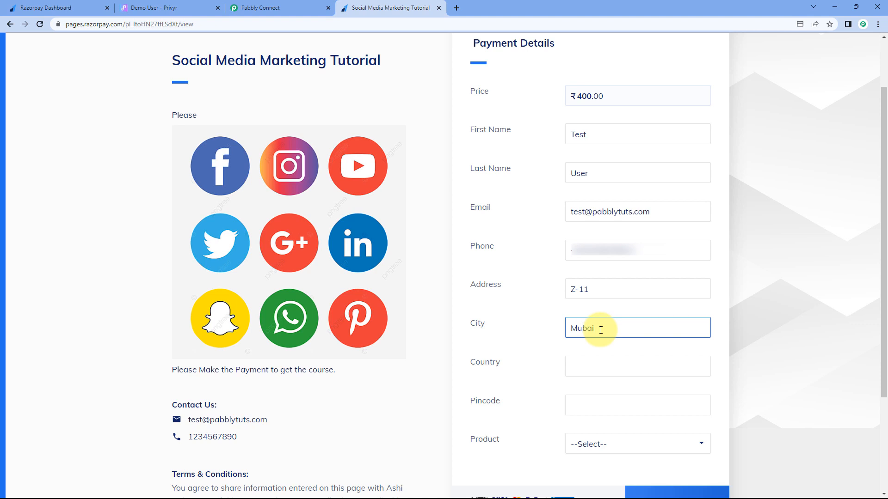
left_click(593, 363)
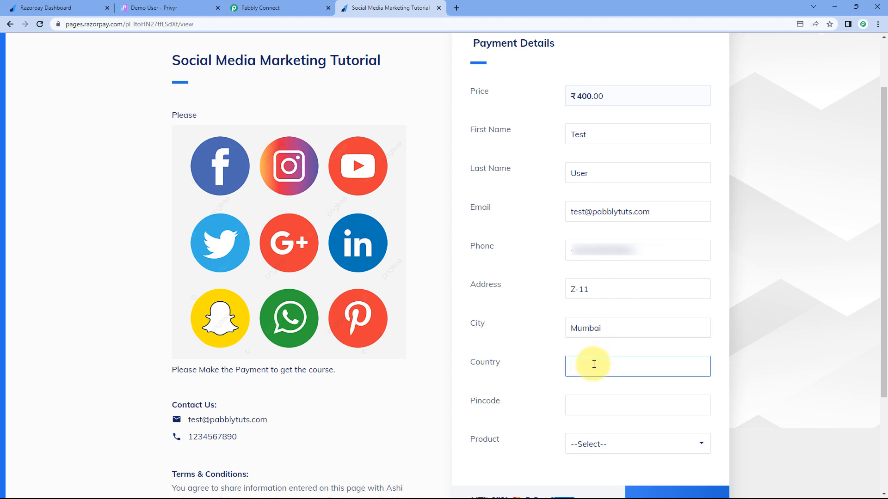
key("Tab")
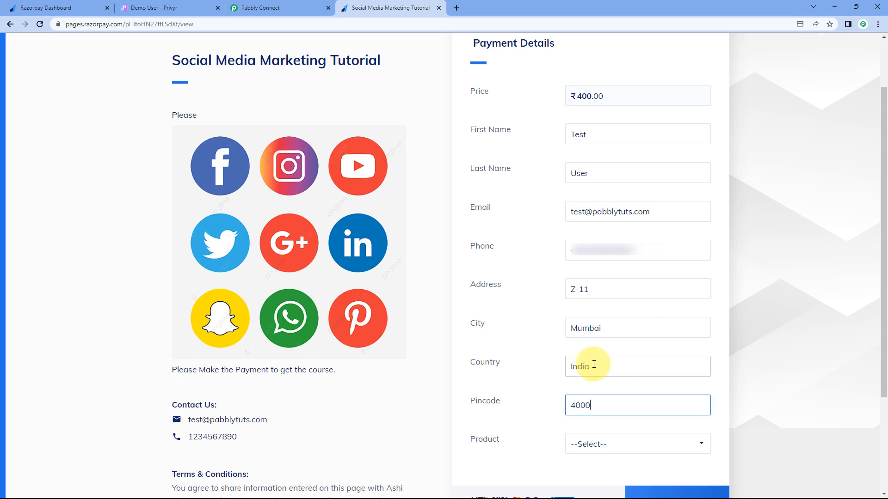
type("400001")
Step: Select Social Media Marketing Tutorial as the product and start the ₹400.00 payment
left_click(637, 446)
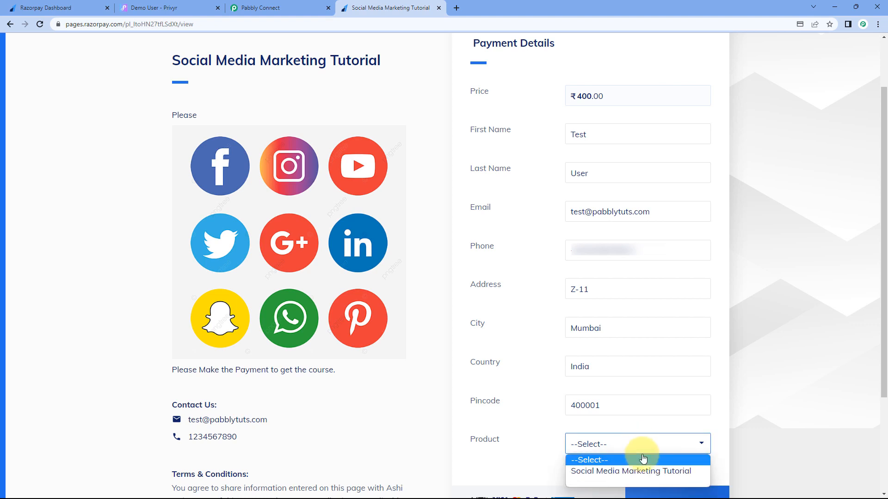
left_click(638, 470)
scroll(652, 430, "down", 1)
left_click(680, 455)
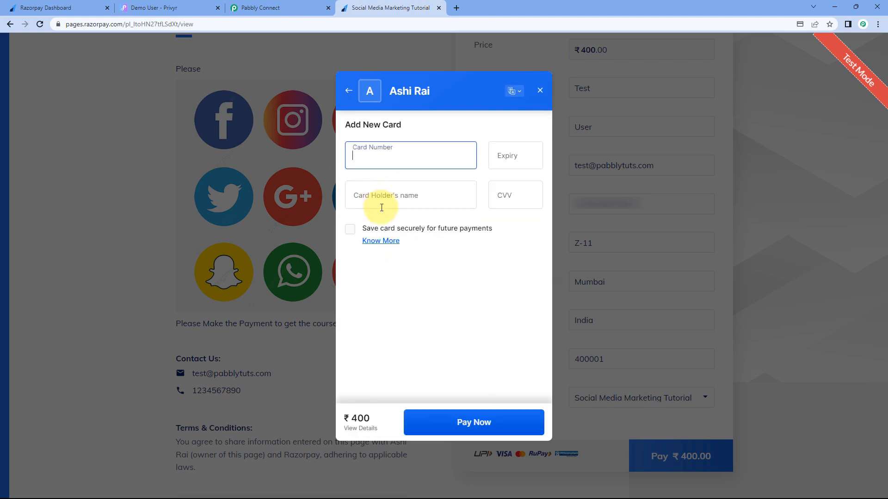
type("4111111")
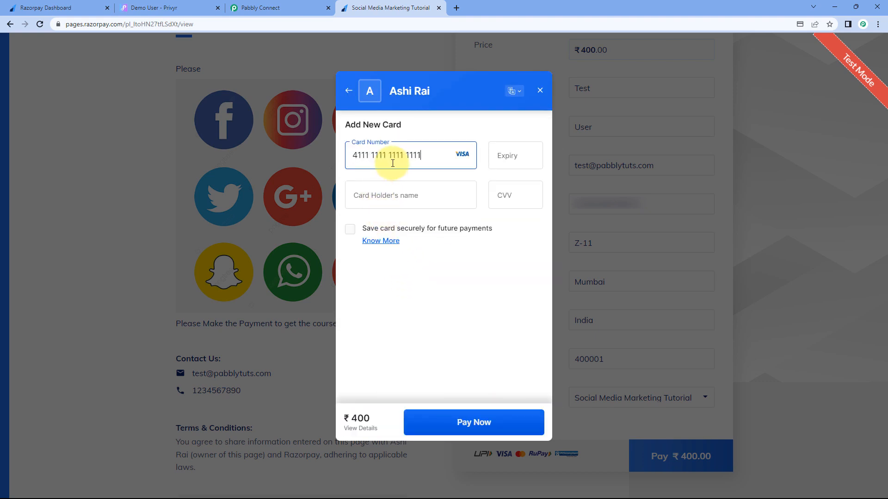
type("1111111111226")
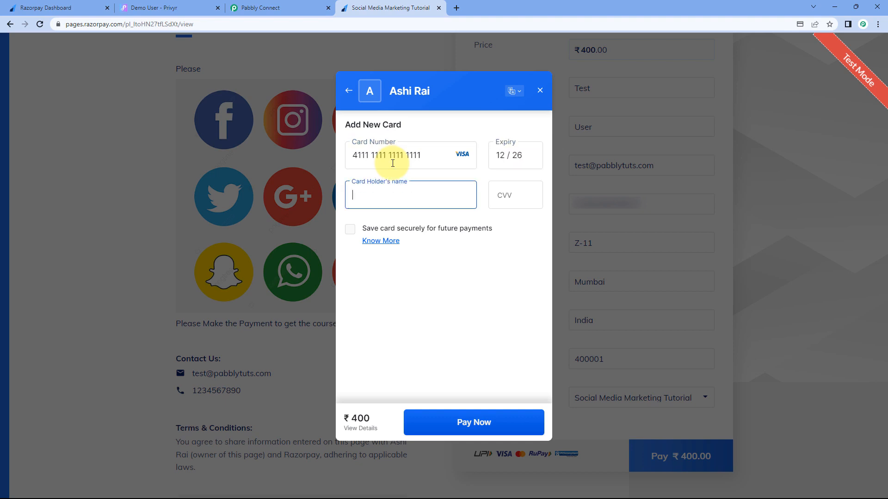
type("Test")
key("Tab")
type("111")
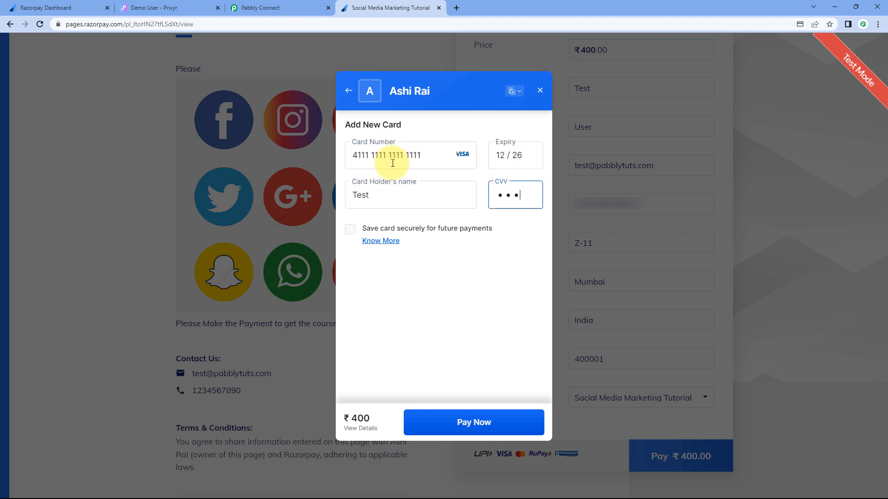
left_click(431, 422)
left_click(434, 419)
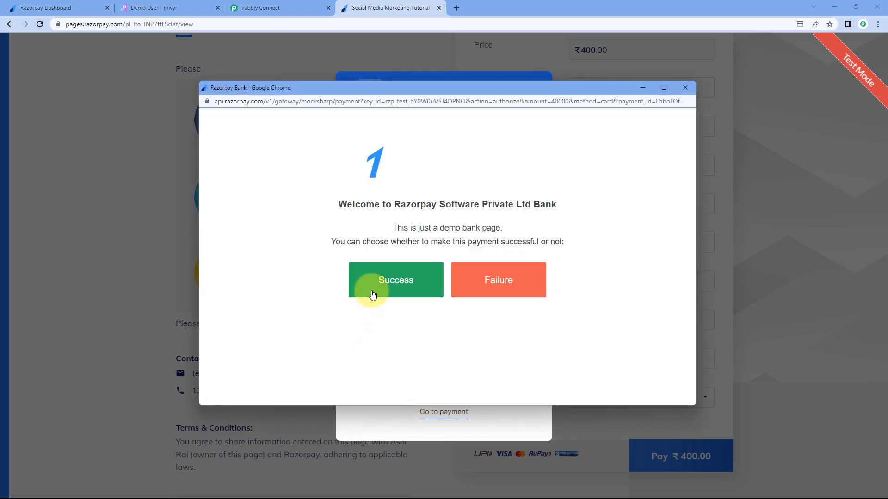
left_click(372, 295)
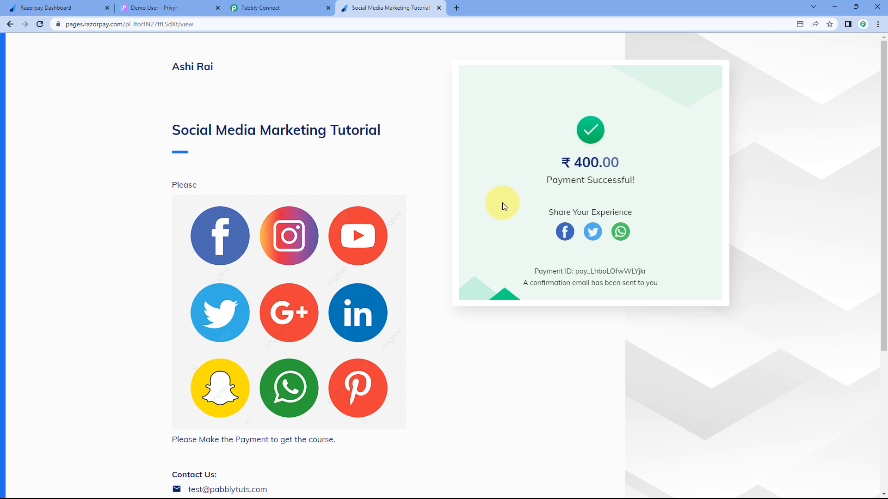
Step: Open the new Test User client in Privyr and check its name and email against the payment
left_click(179, 8)
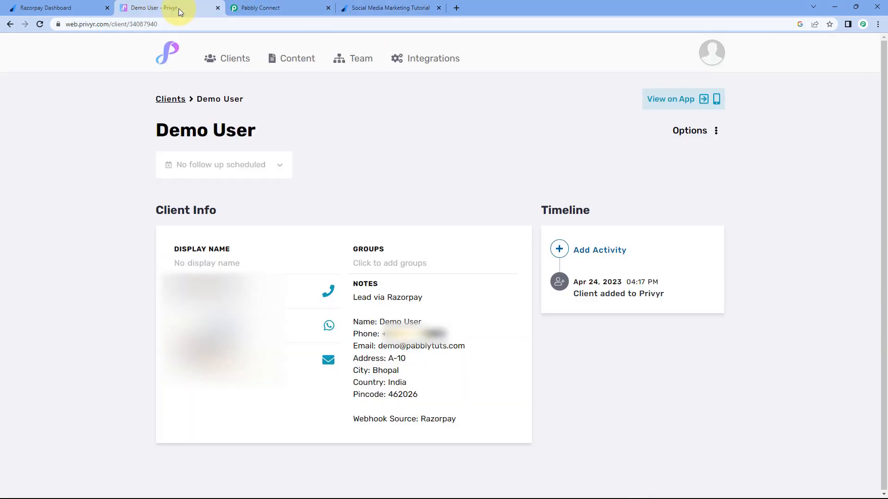
left_click(219, 63)
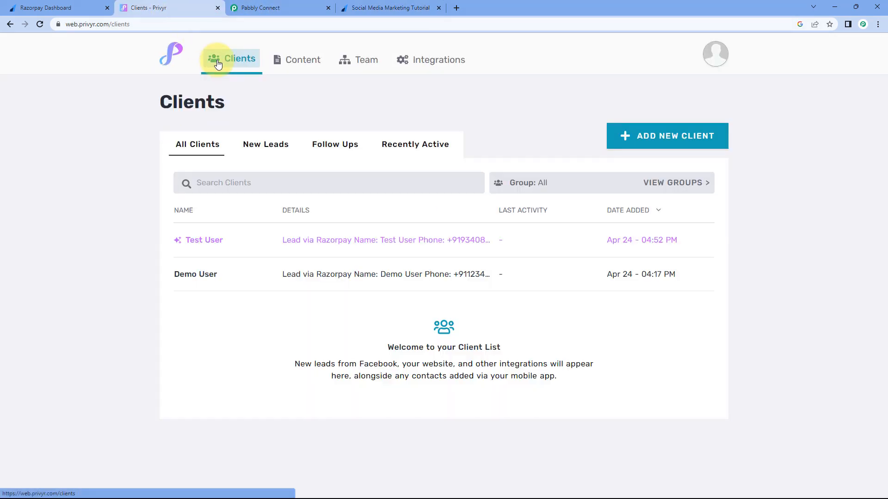
left_click(240, 247)
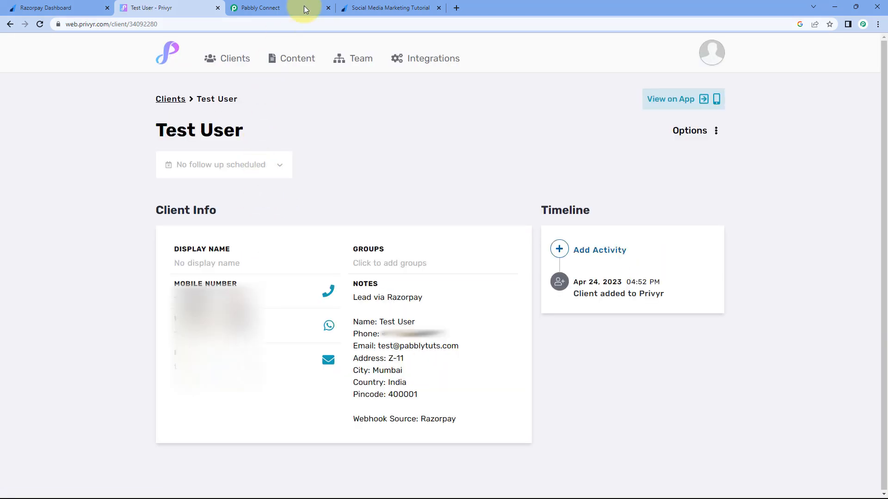
left_click(393, 7)
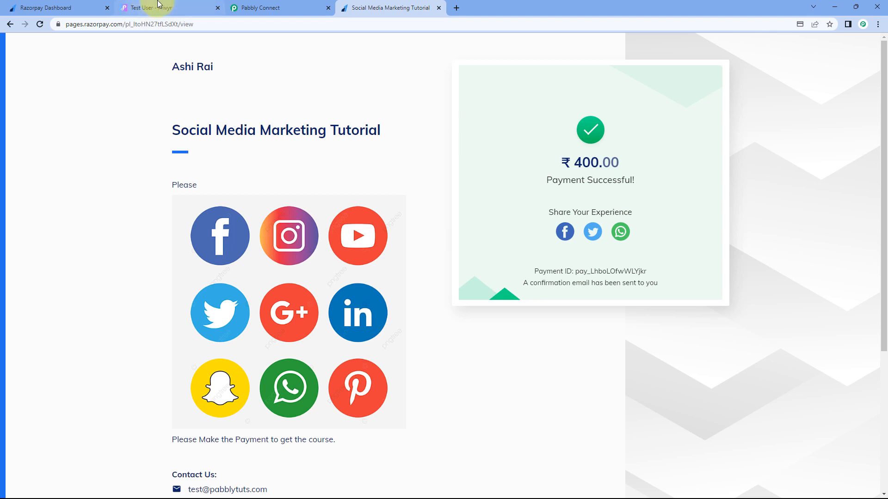
left_click(179, 7)
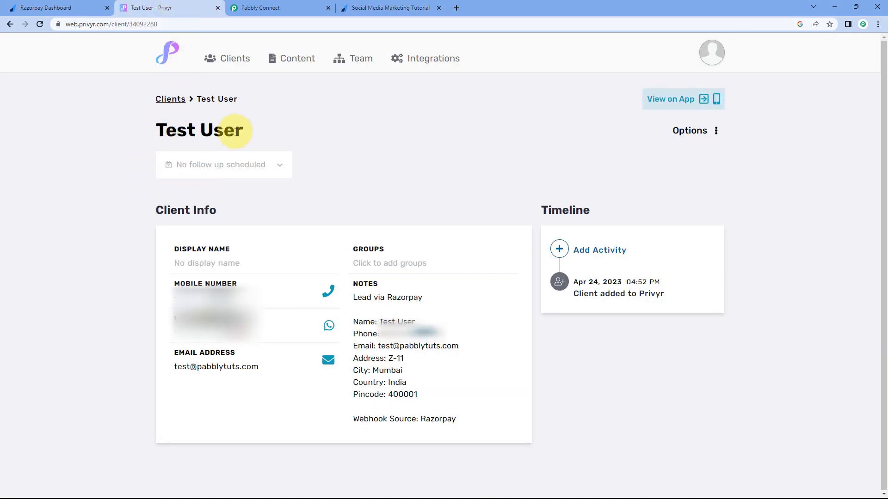
left_click_drag(240, 130, 156, 138)
left_click(253, 287)
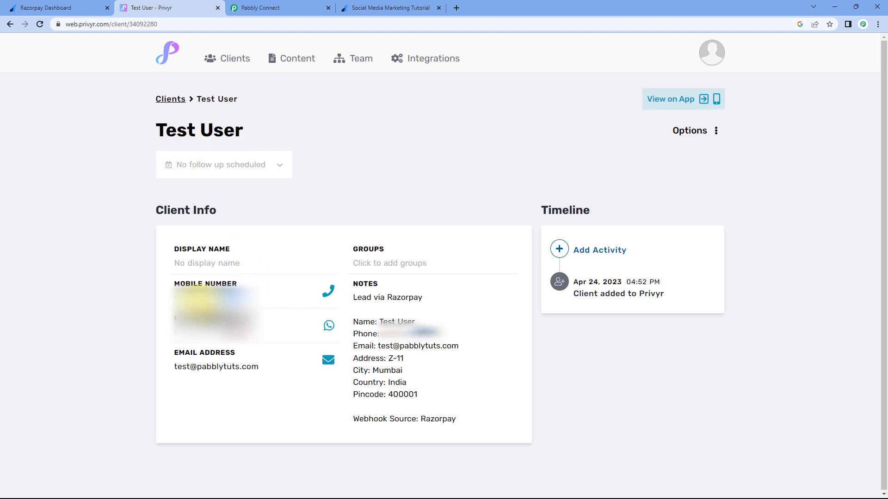
left_click_drag(259, 367, 177, 369)
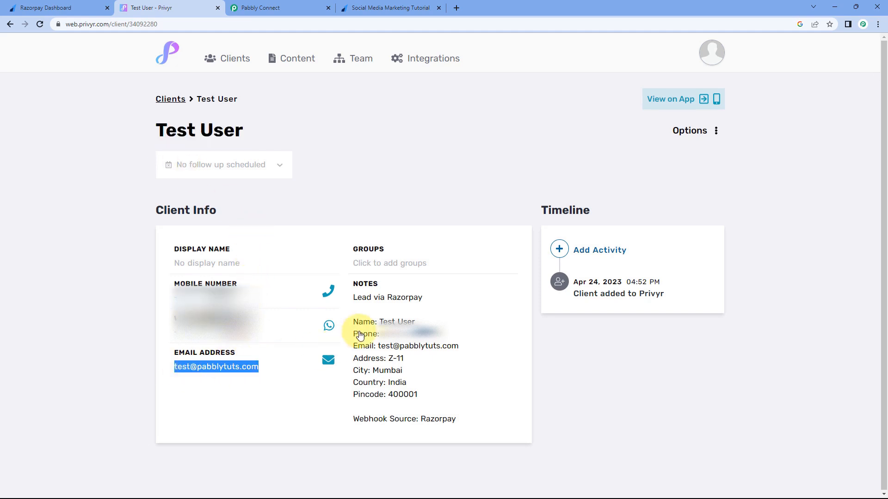
Step: Review the Test User notes showing Z-11, Mumbai, India, 400001, then close them
left_click(400, 321)
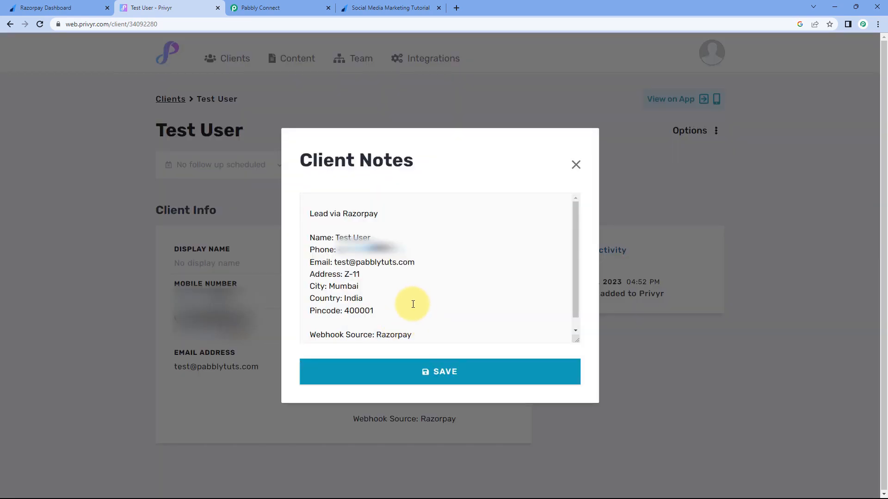
left_click_drag(366, 274, 341, 311)
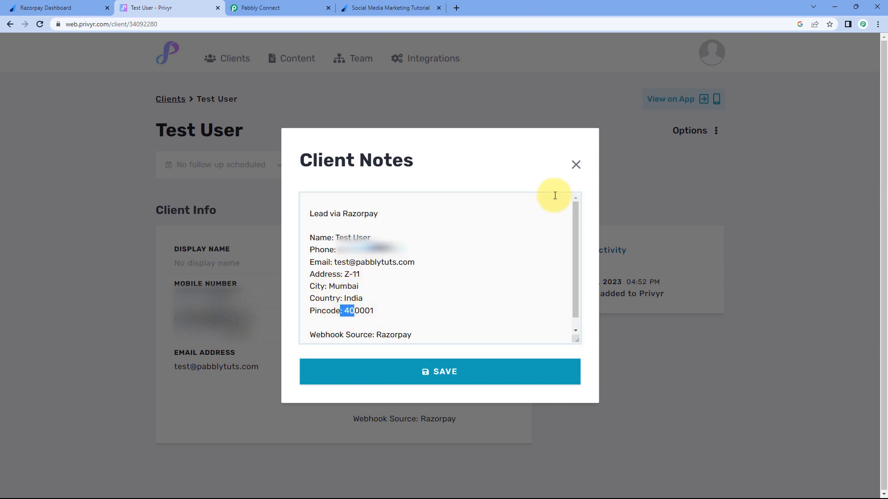
left_click(575, 166)
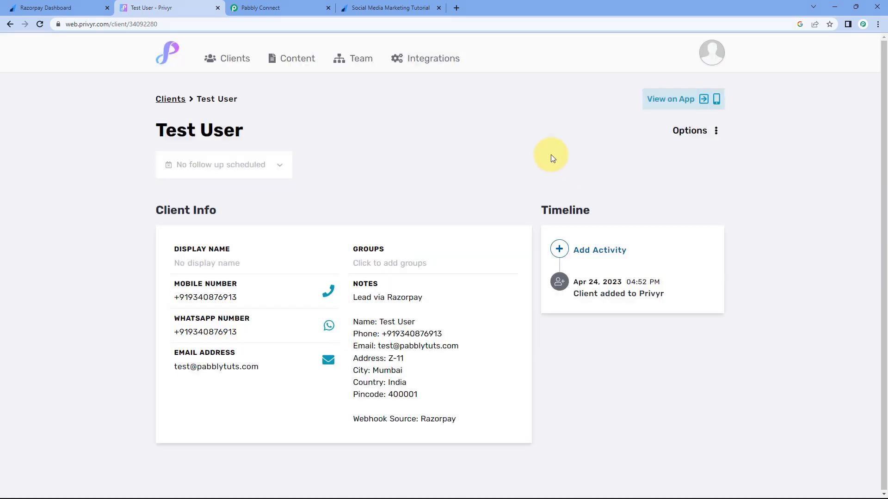
left_click(233, 60)
left_click(256, 8)
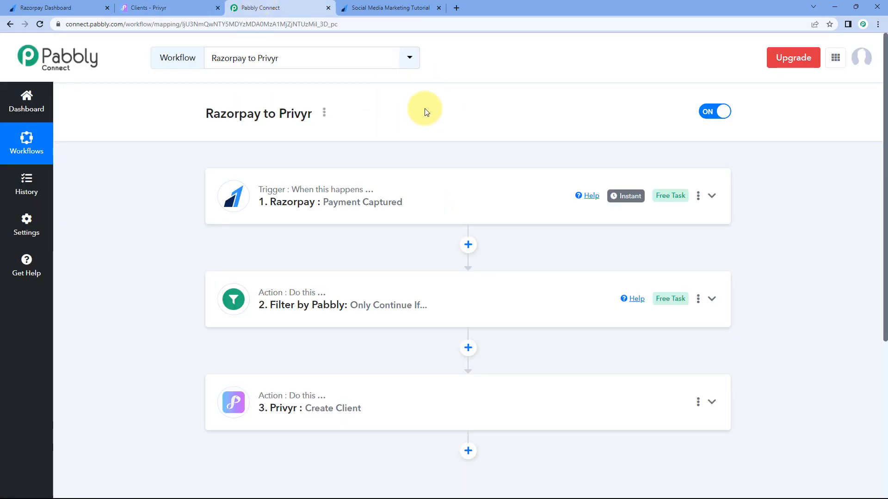